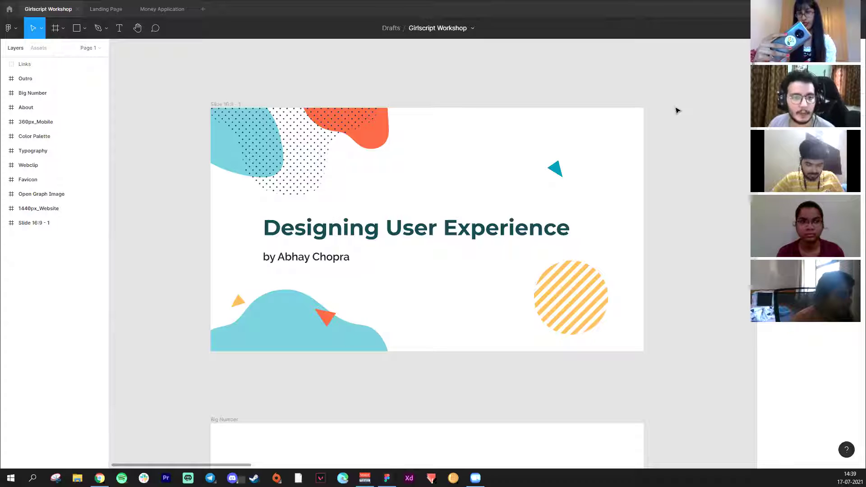
- Look through the workshop deck's title slide and the Please Vote slide below it
{"action": "left_click", "coordinate": [674, 363]}
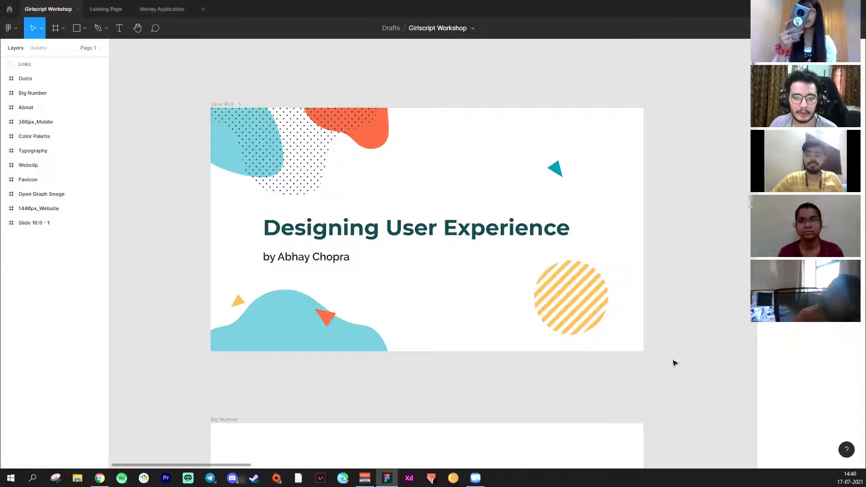
{"action": "scroll", "coordinate": [673, 362], "scroll_direction": "down", "scroll_amount": 6}
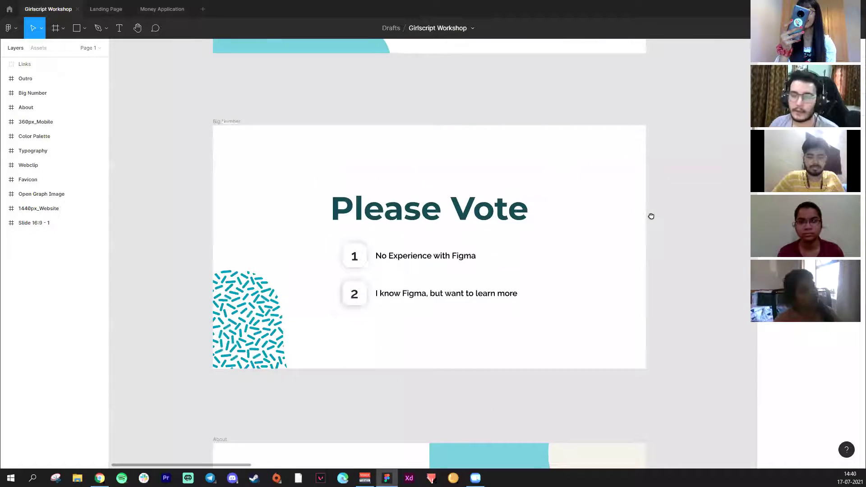
{"action": "left_click_drag", "start_coordinate": [651, 216], "coordinate": [656, 221]}
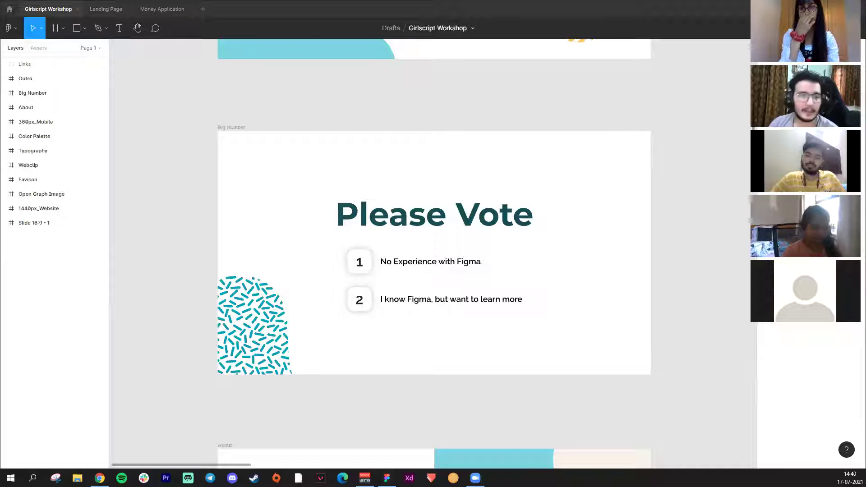
{"action": "left_click", "coordinate": [720, 251]}
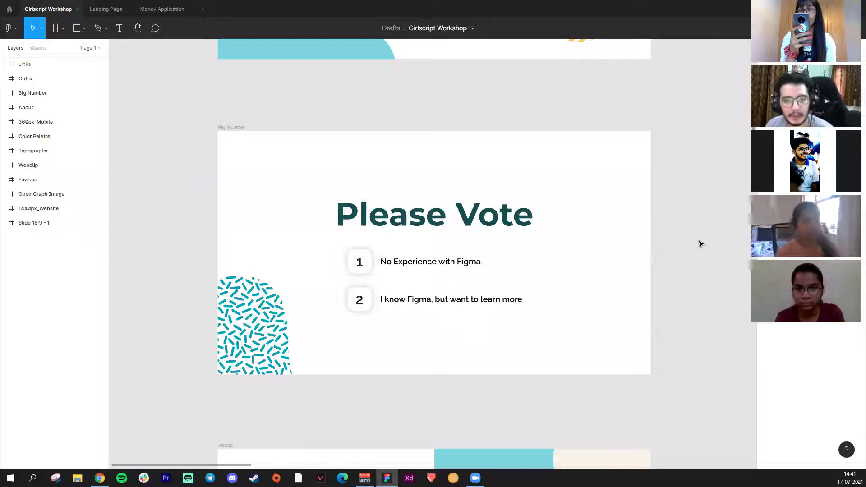
{"action": "left_click_drag", "start_coordinate": [161, 136], "coordinate": [476, 234]}
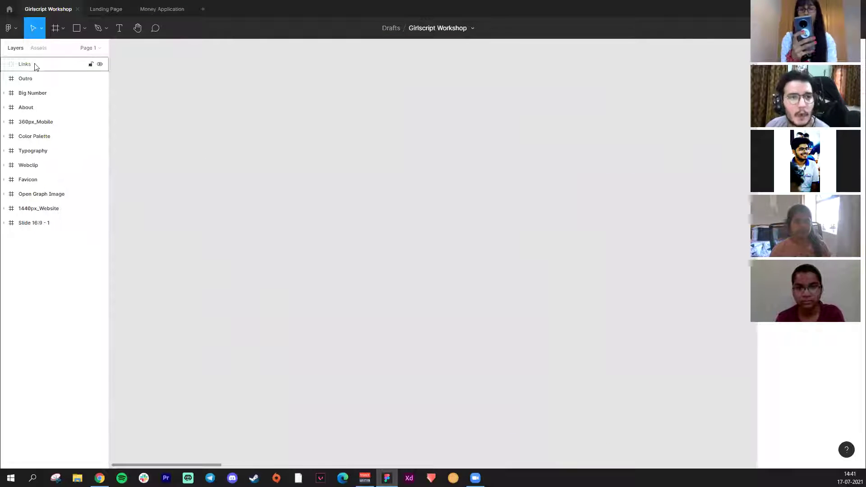
- Leave the workshop file for the file browser and create a new blank design file in its own tab
{"action": "left_click", "coordinate": [9, 9]}
{"action": "left_click", "coordinate": [207, 105]}
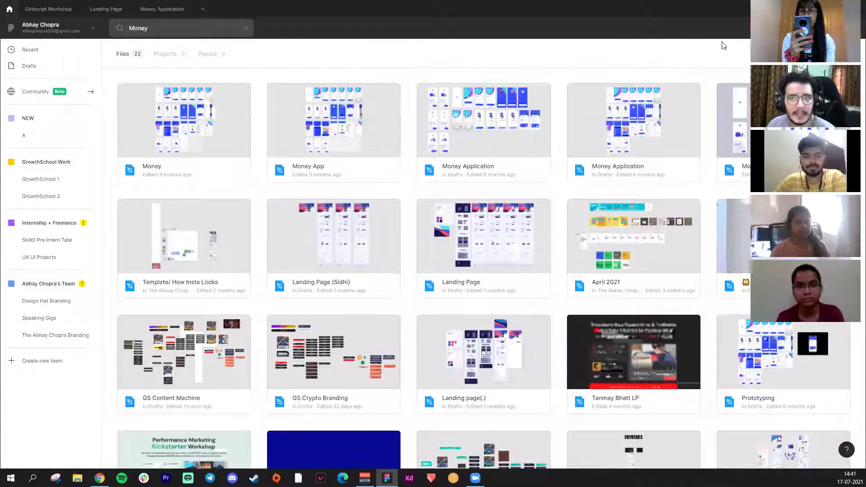
{"action": "left_click", "coordinate": [281, 122]}
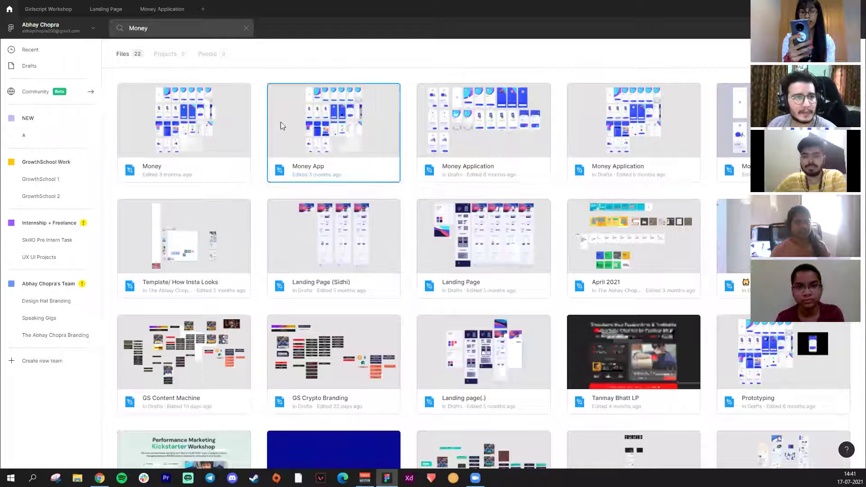
{"action": "left_click", "coordinate": [203, 11]}
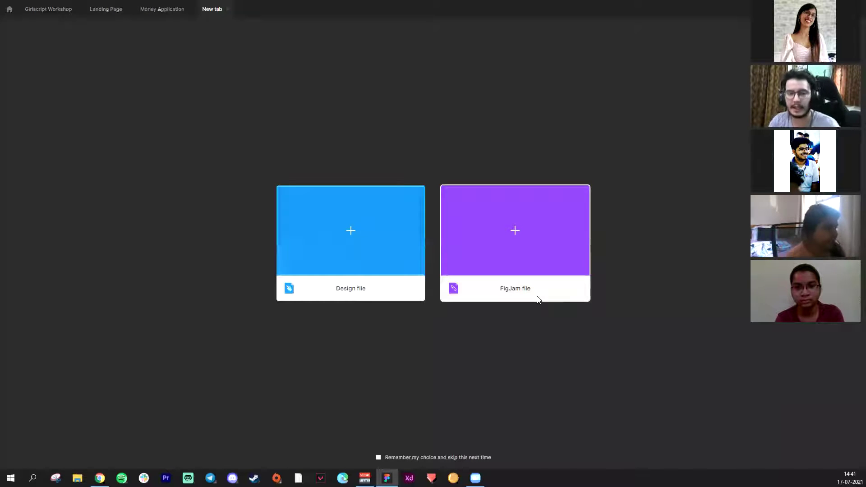
{"action": "left_click", "coordinate": [350, 250]}
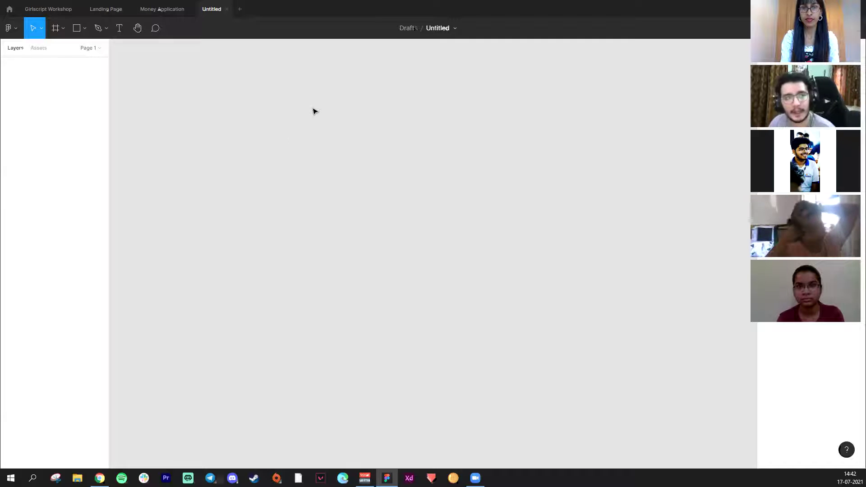
- Add a preset iPhone 11 Pro / X frame to the empty canvas with the Frame tool
{"action": "key", "text": "f"}
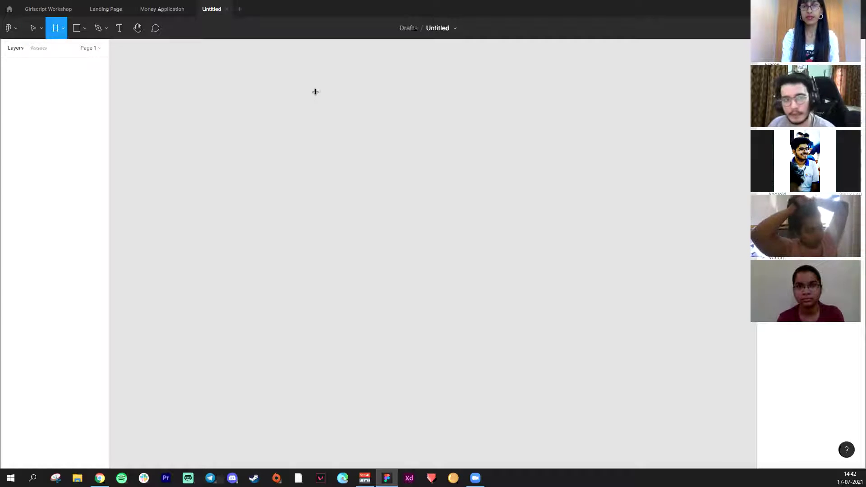
{"action": "left_click", "coordinate": [33, 28]}
{"action": "left_click", "coordinate": [62, 28]}
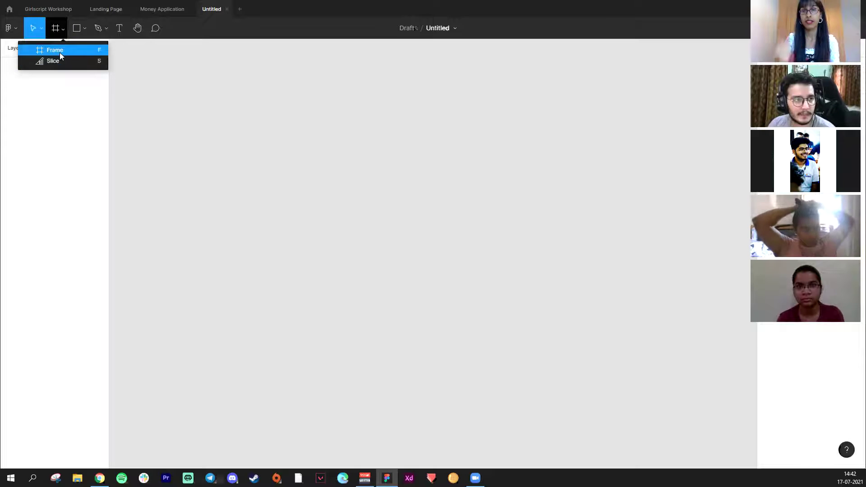
{"action": "left_click", "coordinate": [60, 49]}
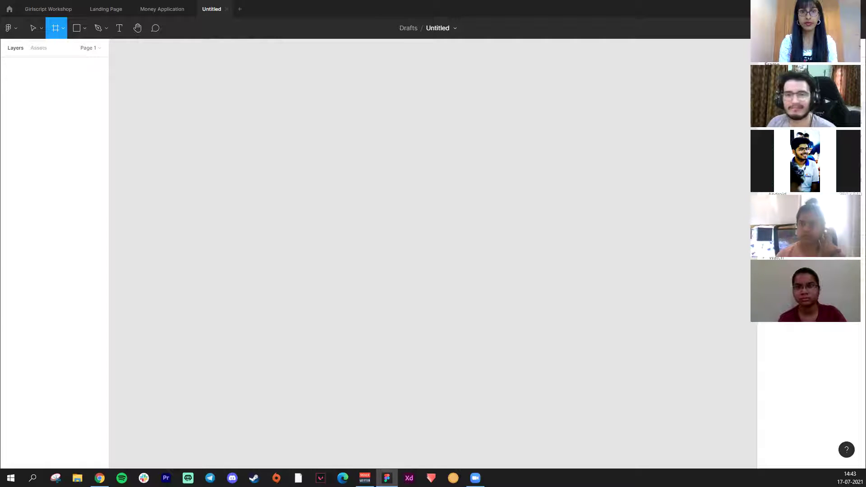
{"action": "left_click", "coordinate": [780, 104]}
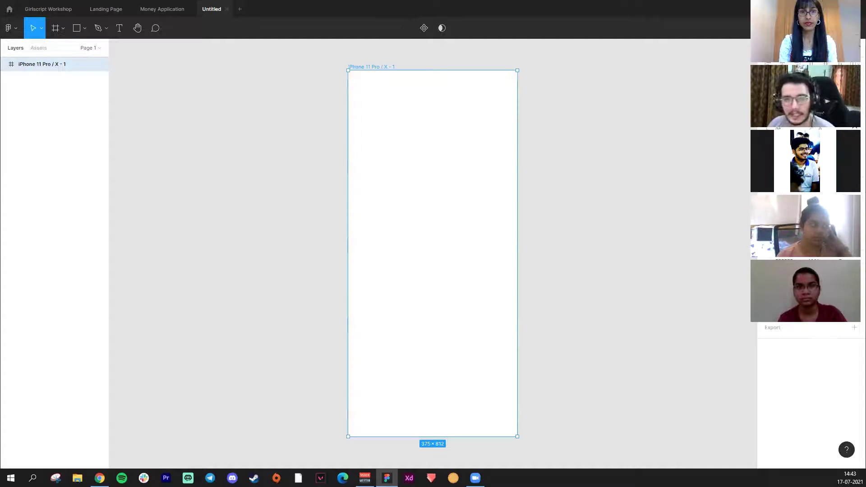
{"action": "left_click", "coordinate": [427, 140]}
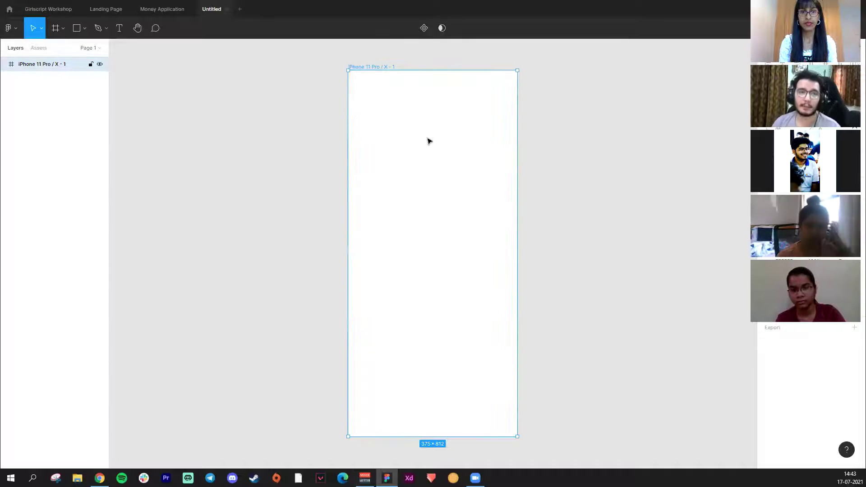
{"action": "left_click", "coordinate": [559, 207]}
{"action": "left_click", "coordinate": [459, 151]}
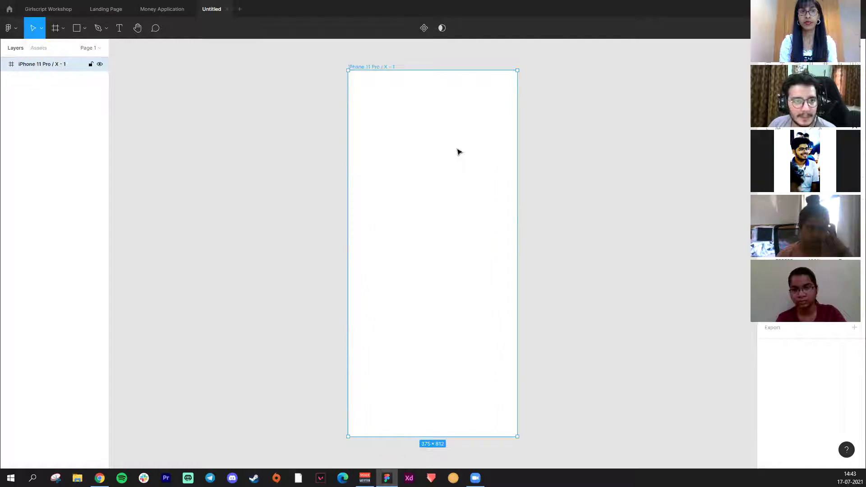
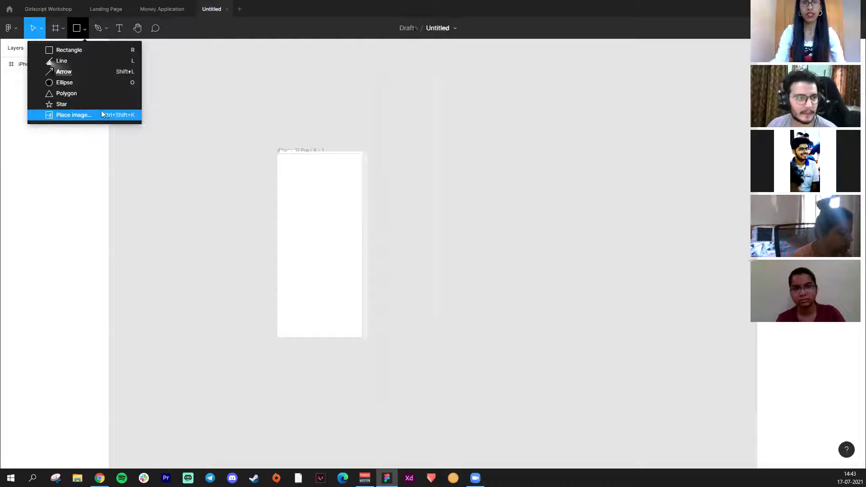
- Draw a rectangle about 643 × 350 on the canvas beside the iPhone frame, level with its upper part
{"action": "left_click", "coordinate": [92, 51]}
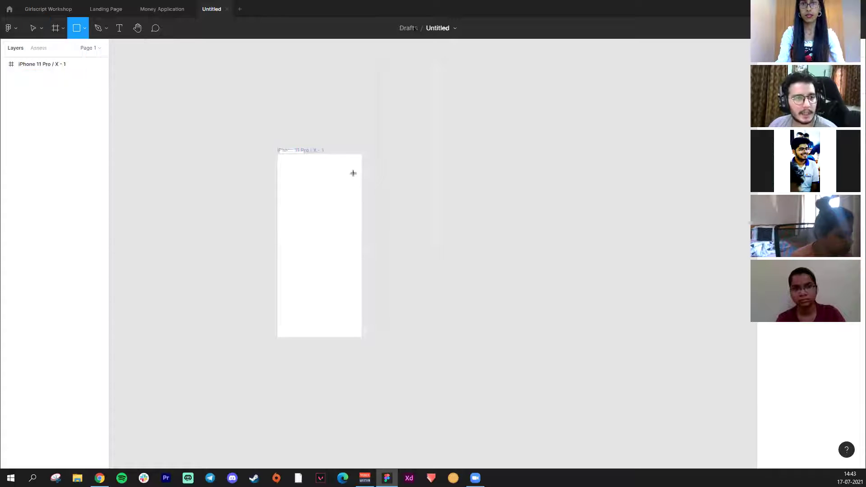
{"action": "mouse_move", "coordinate": [378, 159]}
{"action": "left_mouse_down"}
{"action": "mouse_move", "coordinate": [538, 291]}
{"action": "mouse_move", "coordinate": [617, 291]}
{"action": "mouse_move", "coordinate": [517, 360]}
{"action": "mouse_move", "coordinate": [478, 285]}
{"action": "mouse_move", "coordinate": [511, 227]}
{"action": "left_mouse_up"}
{"action": "mouse_move", "coordinate": [430, 188]}
{"action": "left_mouse_down"}
{"action": "mouse_move", "coordinate": [425, 180]}
{"action": "mouse_move", "coordinate": [433, 184]}
{"action": "left_mouse_up"}
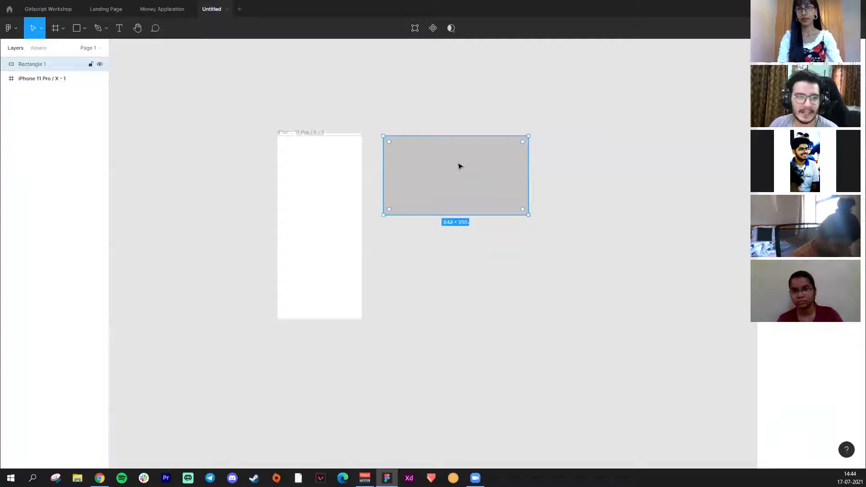
{"action": "mouse_move", "coordinate": [460, 173]}
{"action": "left_mouse_down"}
{"action": "mouse_move", "coordinate": [450, 110]}
{"action": "mouse_move", "coordinate": [493, 185]}
{"action": "mouse_move", "coordinate": [455, 170]}
{"action": "left_mouse_up"}
{"action": "left_click", "coordinate": [638, 221]}
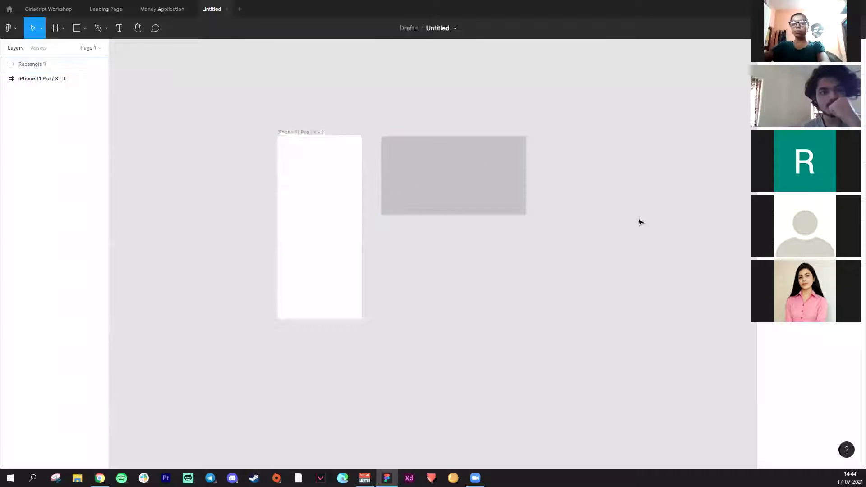
- Change the rectangle's solid fill to a bright purple, BC78FF
{"action": "left_click", "coordinate": [477, 187]}
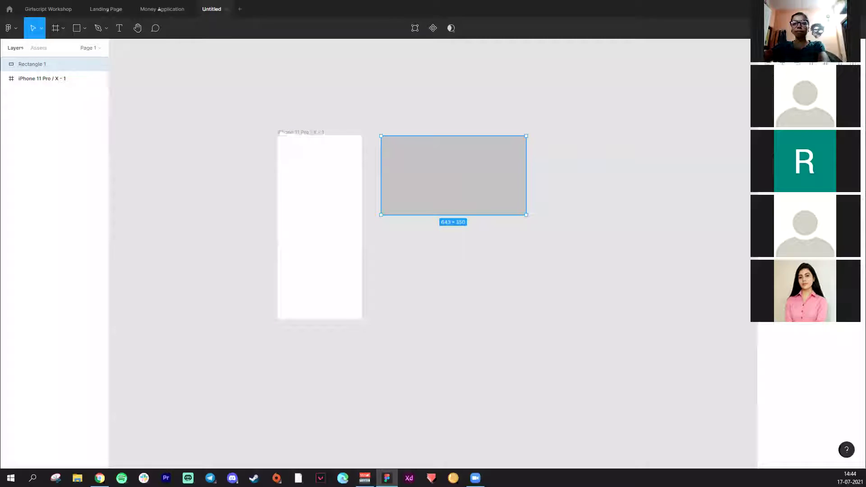
{"action": "left_click", "coordinate": [765, 199]}
{"action": "left_click", "coordinate": [712, 239]}
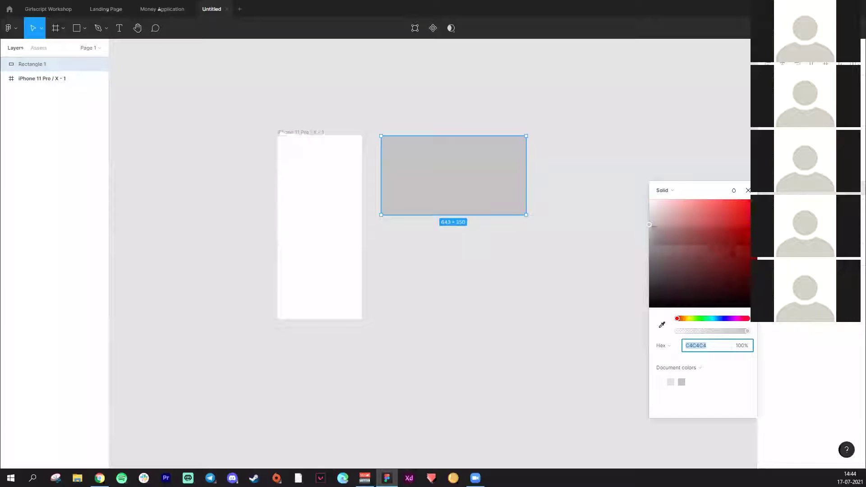
{"action": "mouse_move", "coordinate": [703, 234]}
{"action": "left_mouse_down"}
{"action": "mouse_move", "coordinate": [717, 297]}
{"action": "mouse_move", "coordinate": [632, 318]}
{"action": "mouse_move", "coordinate": [698, 224]}
{"action": "mouse_move", "coordinate": [696, 206]}
{"action": "mouse_move", "coordinate": [661, 220]}
{"action": "left_mouse_up"}
{"action": "left_click", "coordinate": [724, 319]}
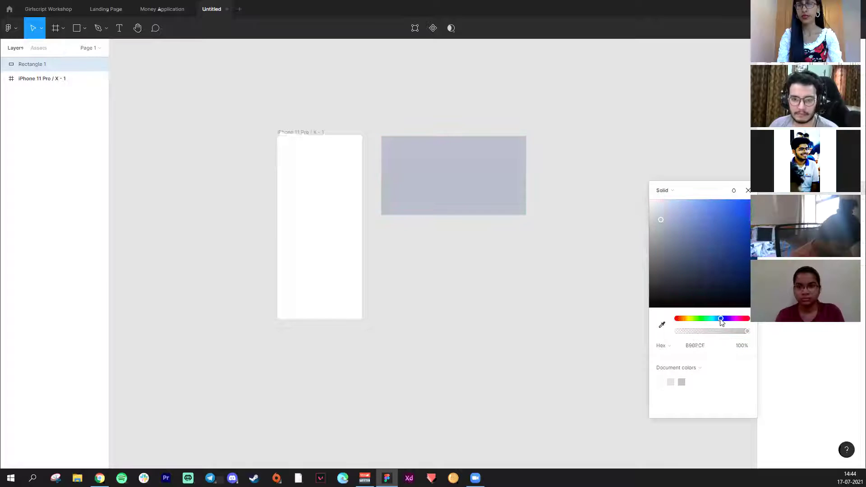
{"action": "left_click", "coordinate": [745, 199]}
{"action": "left_click", "coordinate": [729, 319]}
{"action": "left_click_drag", "start_coordinate": [716, 236], "coordinate": [708, 199]}
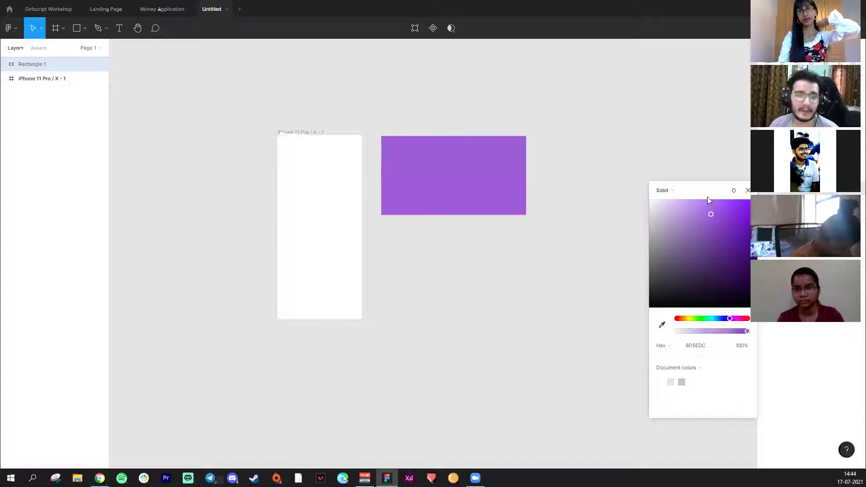
- Give the rectangle a linear gradient fill from purple to red FF003D, with the red end stop at 100% opacity
{"action": "left_click", "coordinate": [671, 194]}
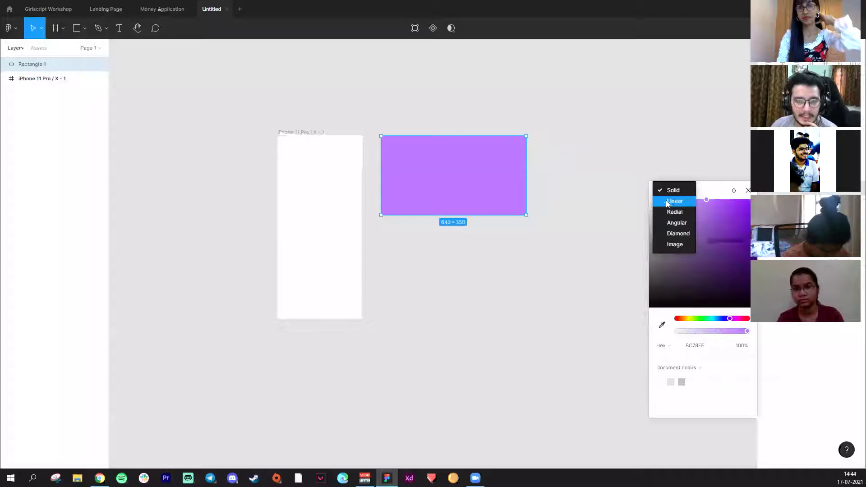
{"action": "left_click", "coordinate": [681, 203]}
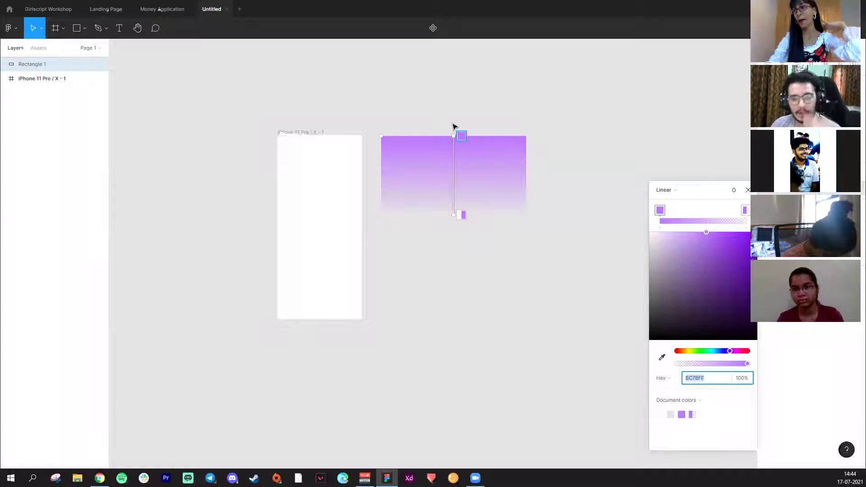
{"action": "left_click", "coordinate": [748, 209]}
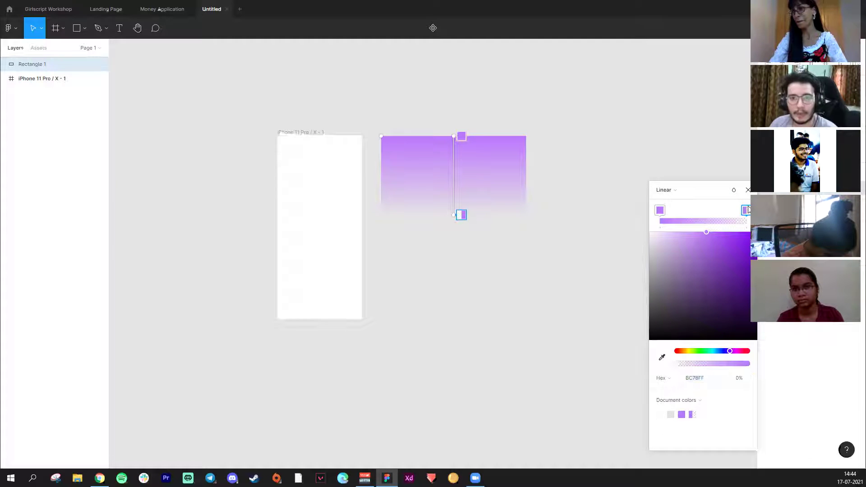
{"action": "left_click_drag", "start_coordinate": [738, 355], "coordinate": [745, 351]}
{"action": "left_click_drag", "start_coordinate": [729, 274], "coordinate": [753, 233]}
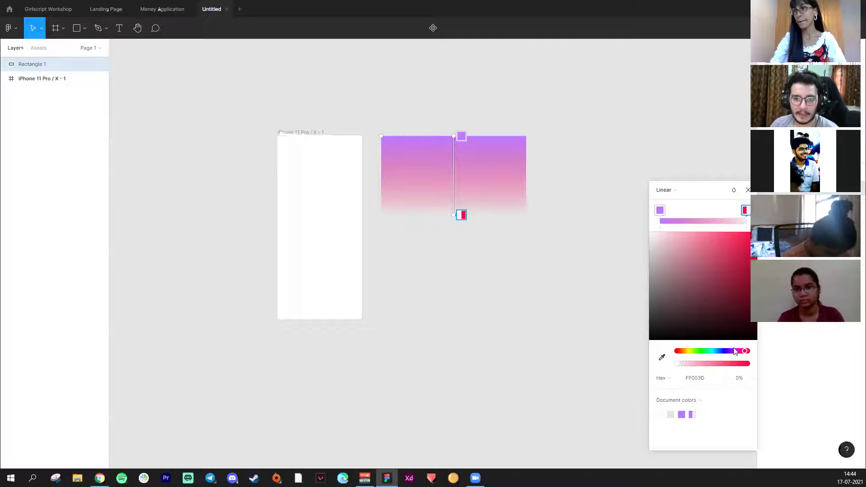
{"action": "left_click", "coordinate": [742, 381]}
{"action": "type", "text": "100"}
{"action": "key", "text": "Return"}
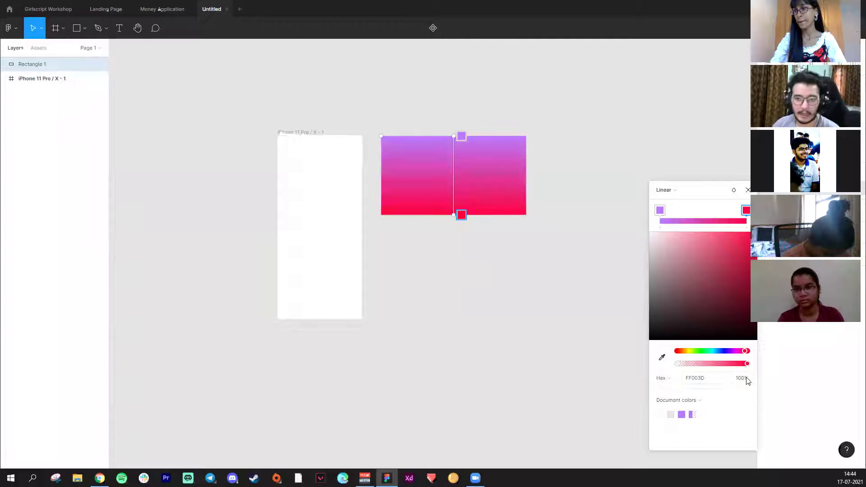
- Move the gradient's purple start point to slightly above the rectangle's upper edge
{"action": "scroll", "coordinate": [456, 138], "scroll_direction": "down", "scroll_amount": 1}
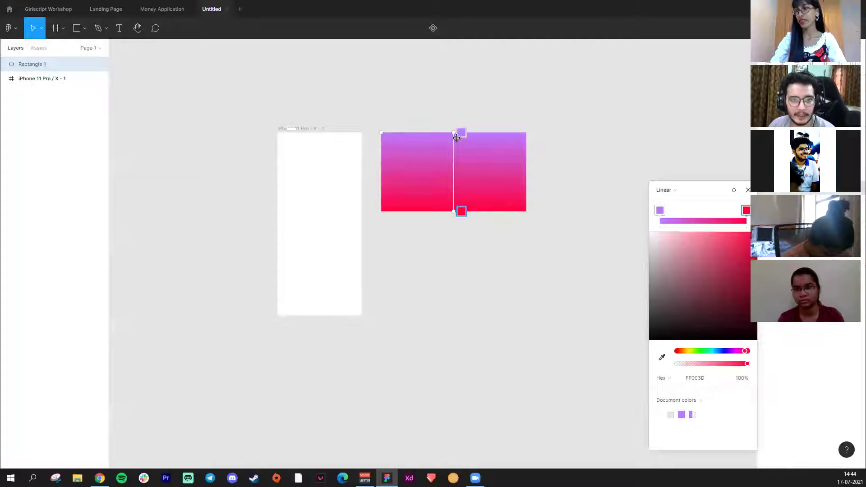
{"action": "left_click_drag", "start_coordinate": [455, 134], "coordinate": [454, 68]}
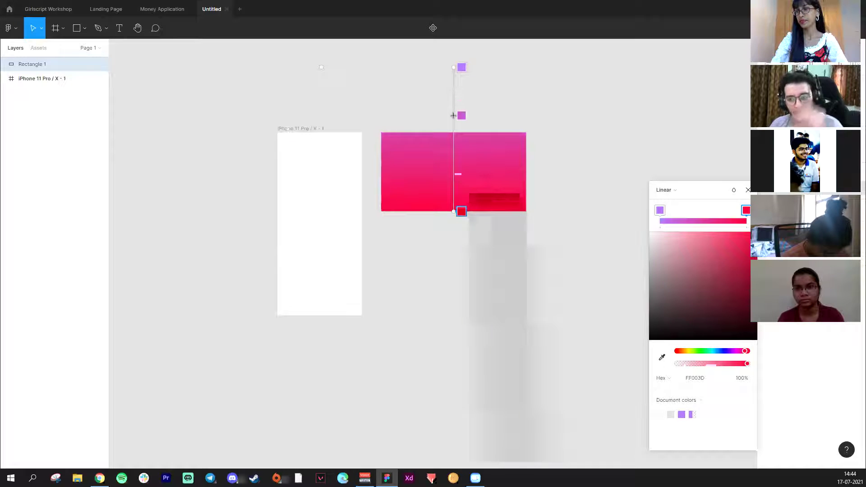
{"action": "left_click_drag", "start_coordinate": [456, 64], "coordinate": [455, 103]}
- Try the Radial, Angular and Diamond gradient types on the rectangle's fill
{"action": "left_click", "coordinate": [667, 188]}
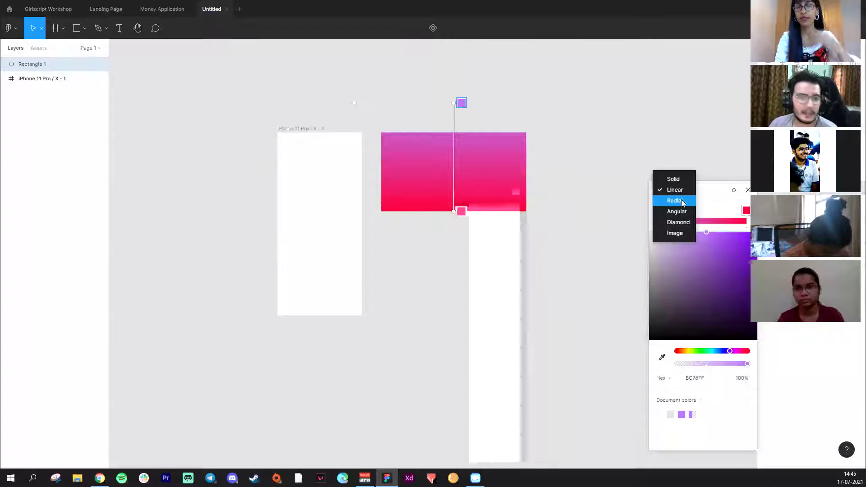
{"action": "left_click", "coordinate": [681, 204]}
{"action": "left_click", "coordinate": [679, 191]}
{"action": "left_click", "coordinate": [682, 201]}
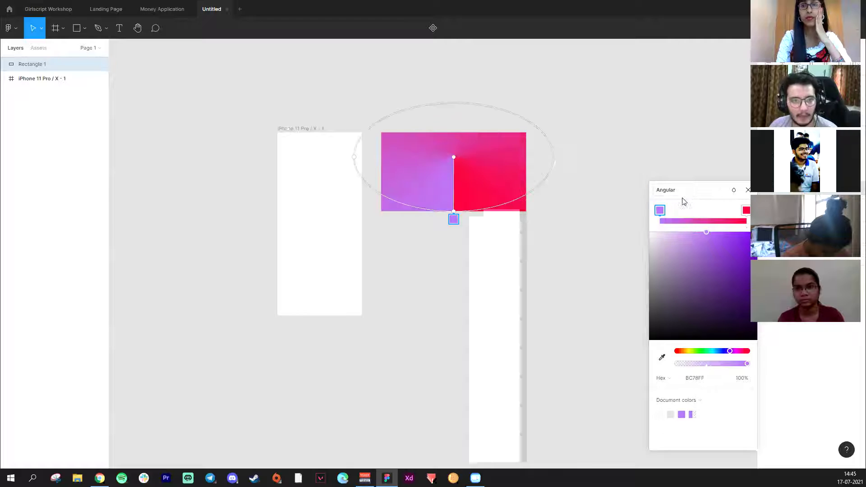
{"action": "left_click", "coordinate": [679, 193]}
{"action": "left_click", "coordinate": [679, 202]}
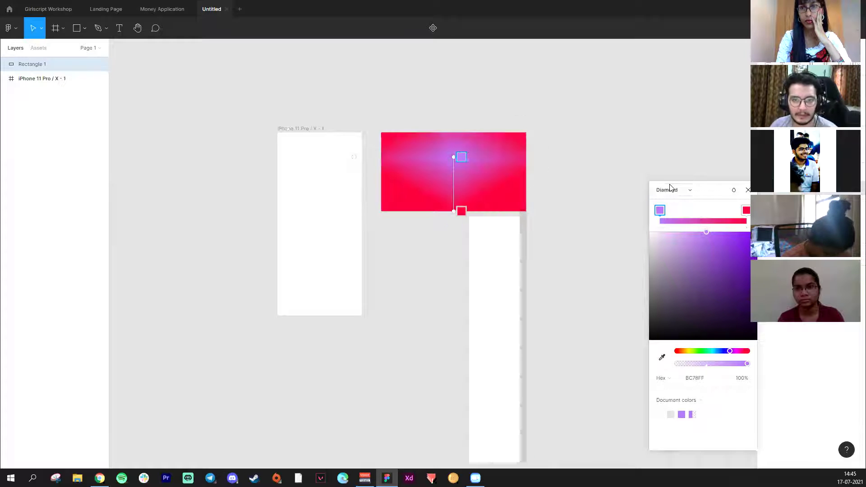
- Switch the rectangle's fill type to Image, close the fill settings and deselect the rectangle
{"action": "left_click", "coordinate": [679, 191]}
{"action": "left_click", "coordinate": [681, 203]}
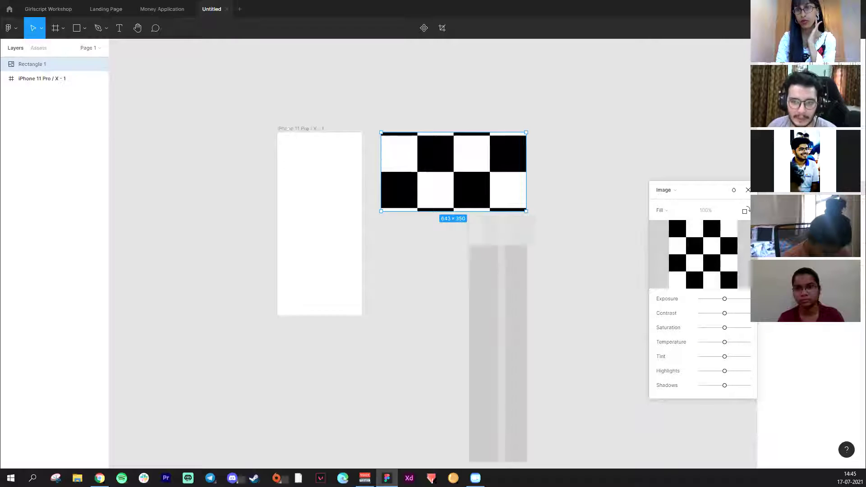
{"action": "left_click", "coordinate": [748, 190]}
{"action": "left_click", "coordinate": [684, 262]}
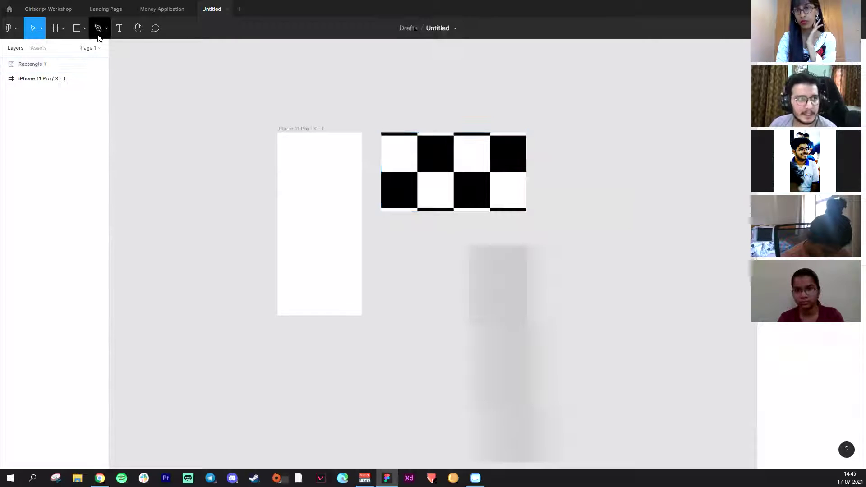
- Change the rectangle's fill from the image to solid light red FF9696, close the fill settings and deselect it
{"action": "left_click", "coordinate": [84, 28]}
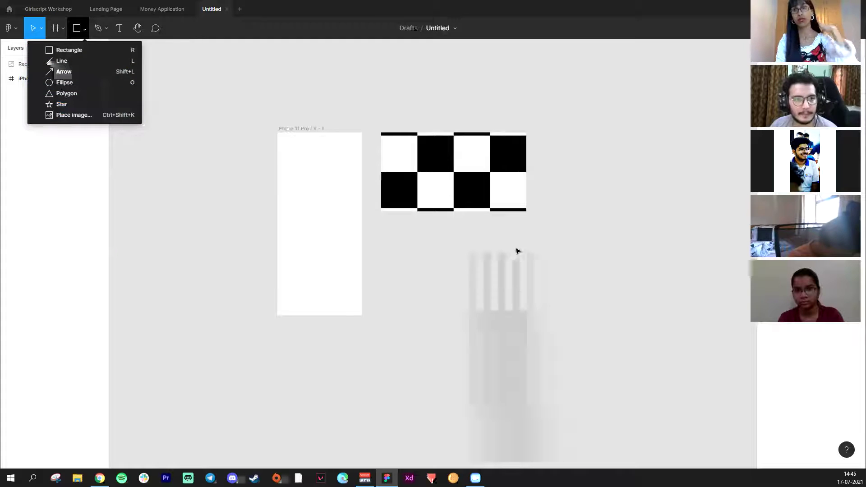
{"action": "left_click", "coordinate": [448, 144]}
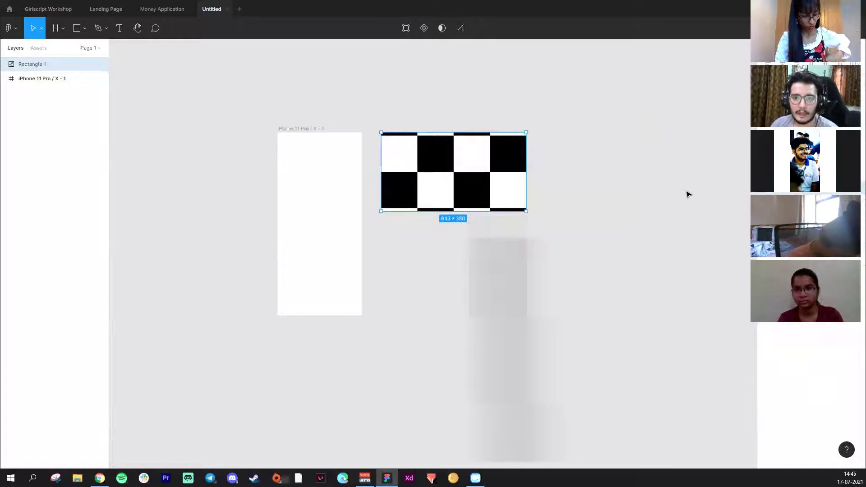
{"action": "left_click", "coordinate": [767, 194]}
{"action": "left_click", "coordinate": [676, 190]}
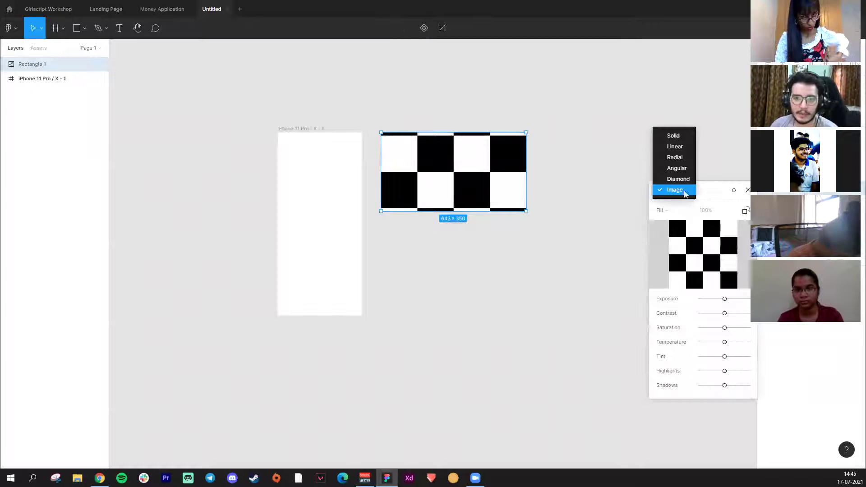
{"action": "left_click", "coordinate": [685, 136]}
{"action": "left_click_drag", "start_coordinate": [708, 272], "coordinate": [696, 174]}
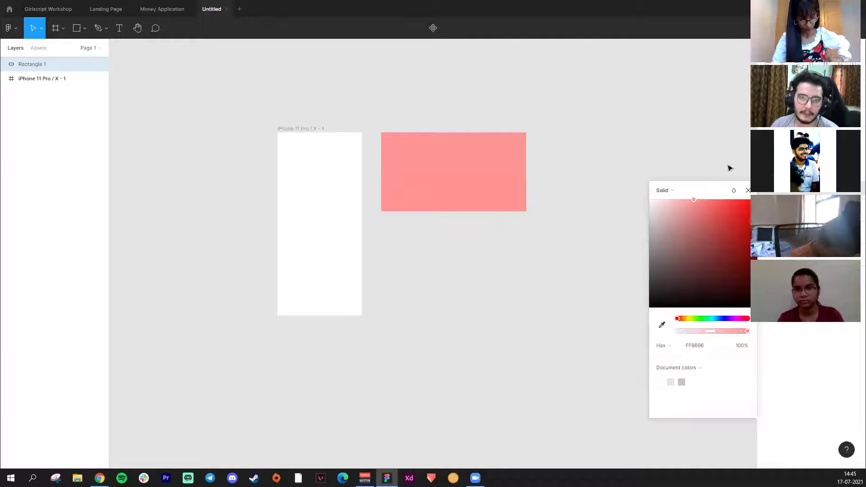
{"action": "left_click", "coordinate": [748, 190]}
{"action": "left_click", "coordinate": [427, 155]}
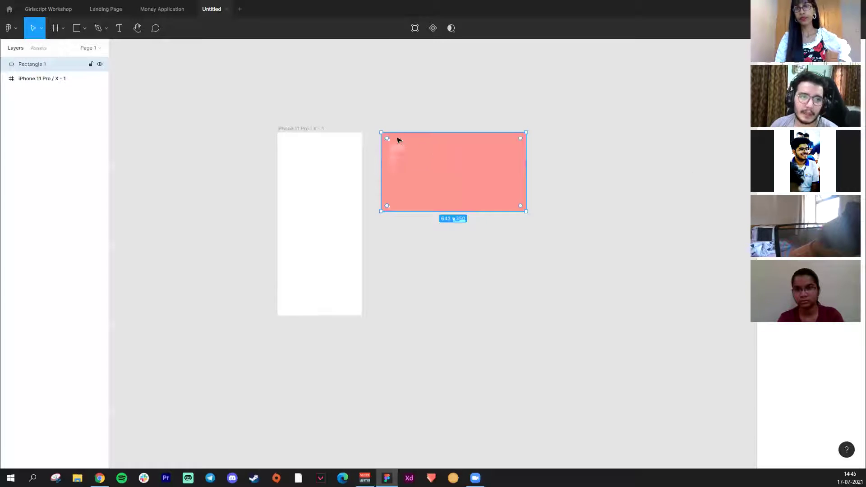
{"action": "left_click", "coordinate": [579, 162]}
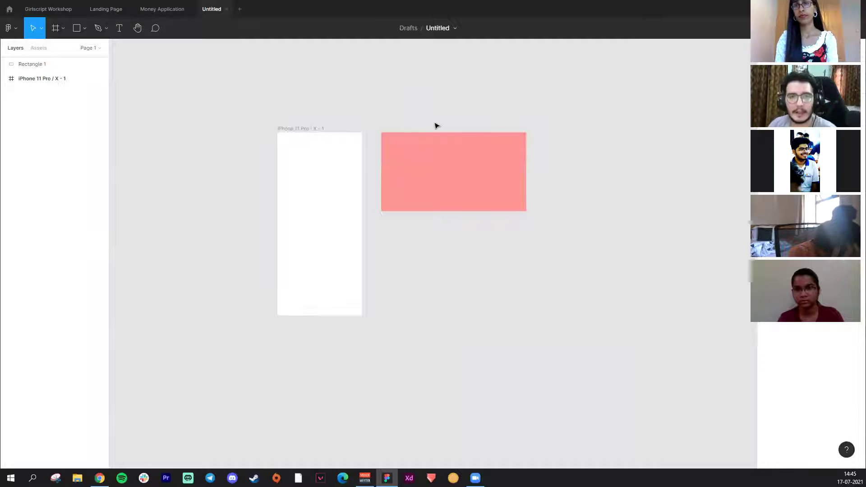
- Try a small corner radius on the rectangle and reset its corners to square
{"action": "left_click", "coordinate": [468, 181]}
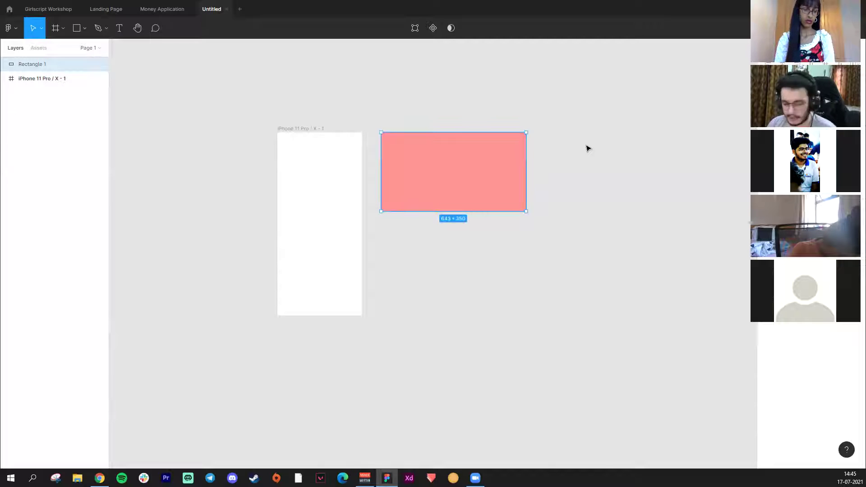
{"action": "key", "text": "ctrl+plus"}
{"action": "scroll", "coordinate": [595, 257], "scroll_direction": "up", "scroll_amount": 5}
{"action": "key", "text": "Escape"}
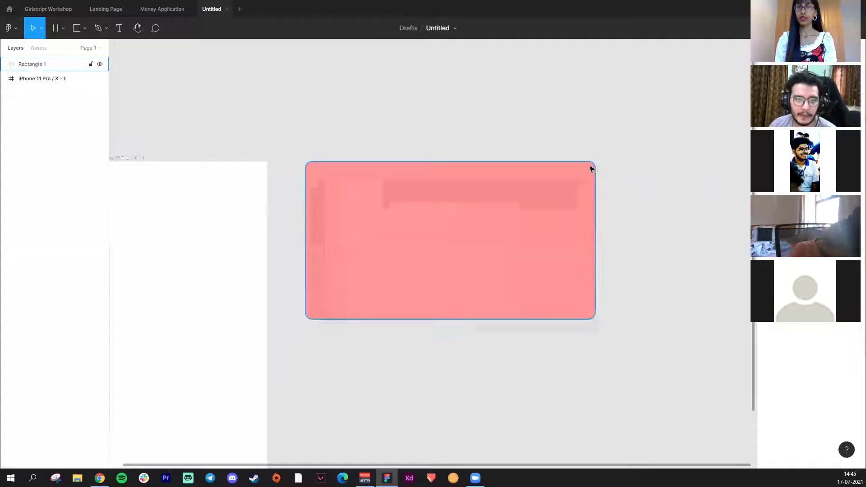
{"action": "left_click", "coordinate": [595, 169]}
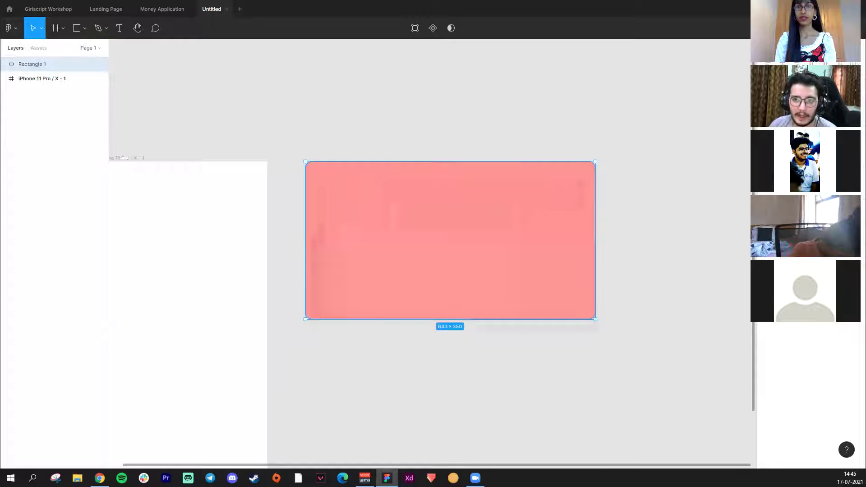
{"action": "left_click", "coordinate": [714, 213]}
{"action": "left_click", "coordinate": [576, 209]}
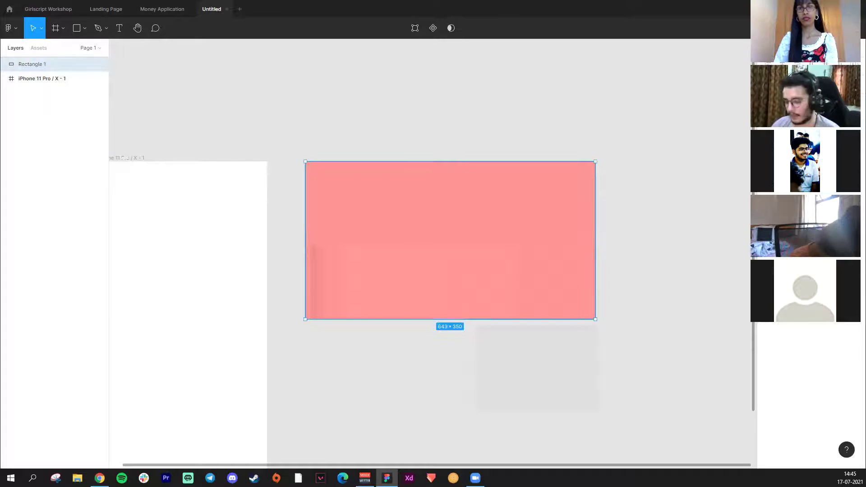
- Round all four corners of the rectangle with a large corner radius
{"action": "key", "text": "Return"}
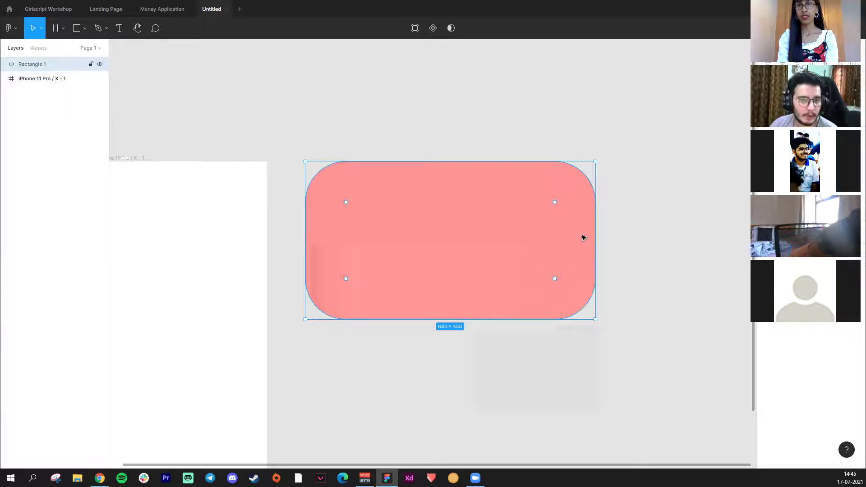
{"action": "key", "text": "Escape"}
{"action": "left_click", "coordinate": [510, 267]}
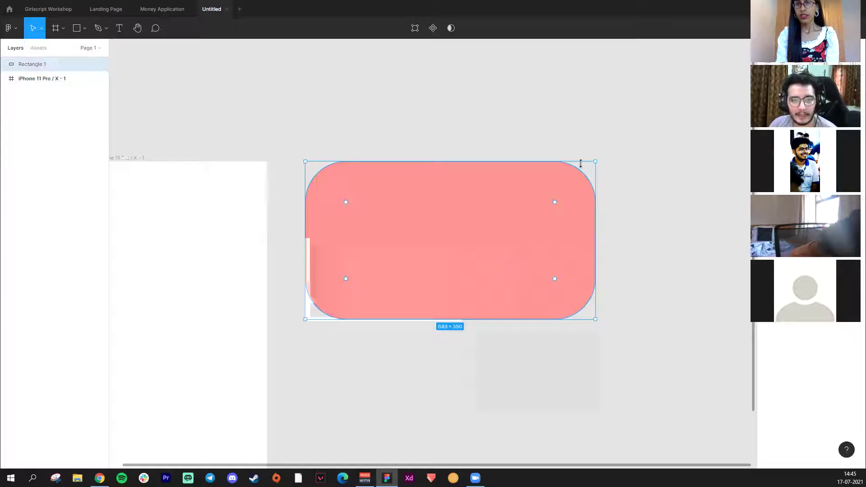
{"action": "key", "text": "minus"}
{"action": "left_click_drag", "start_coordinate": [568, 321], "coordinate": [684, 313]}
{"action": "left_click", "coordinate": [378, 183]}
- Shrink the rectangle to about 332 × 181 and place it horizontally centred in the upper part of the iPhone 11 Pro / X frame
{"action": "left_click", "coordinate": [50, 79]}
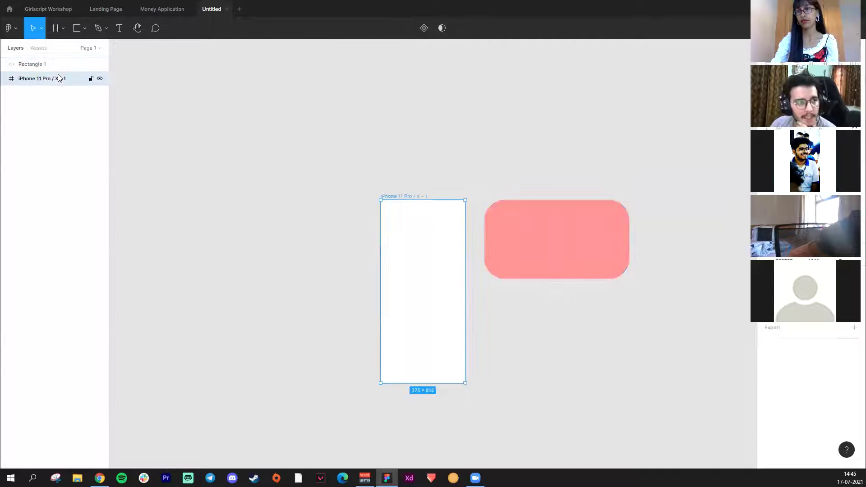
{"action": "left_click", "coordinate": [48, 64]}
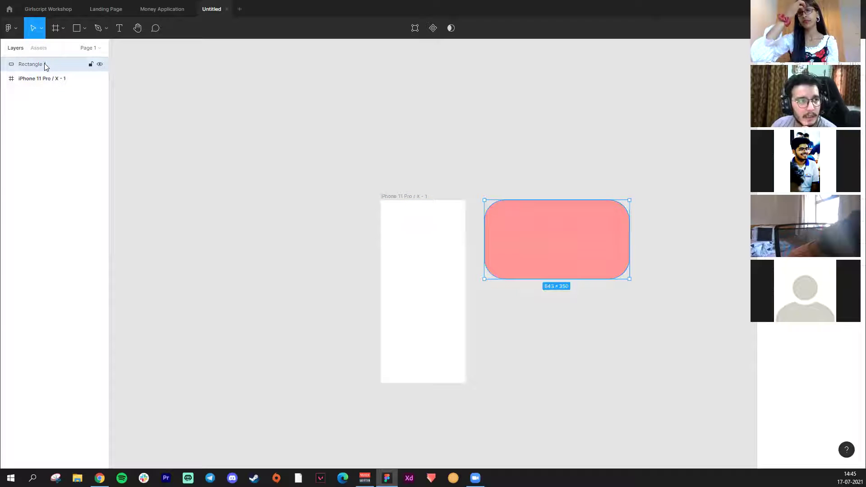
{"action": "left_click_drag", "start_coordinate": [630, 282], "coordinate": [418, 241]}
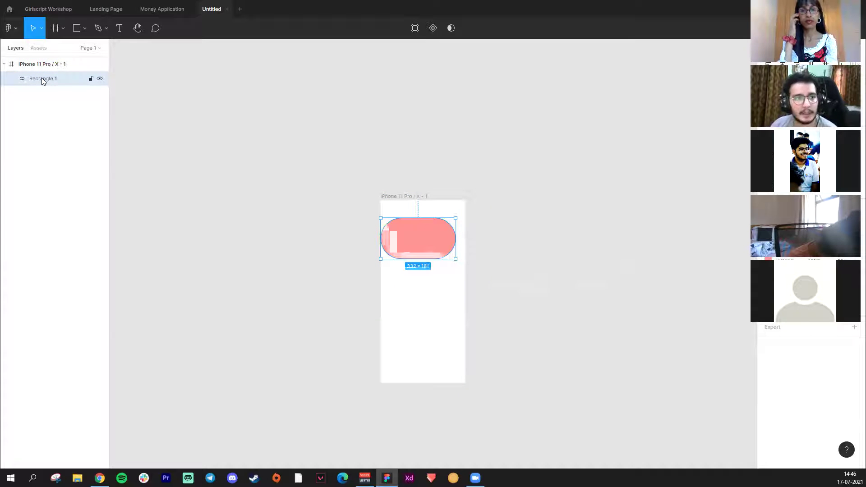
{"action": "left_click_drag", "start_coordinate": [429, 240], "coordinate": [433, 239]}
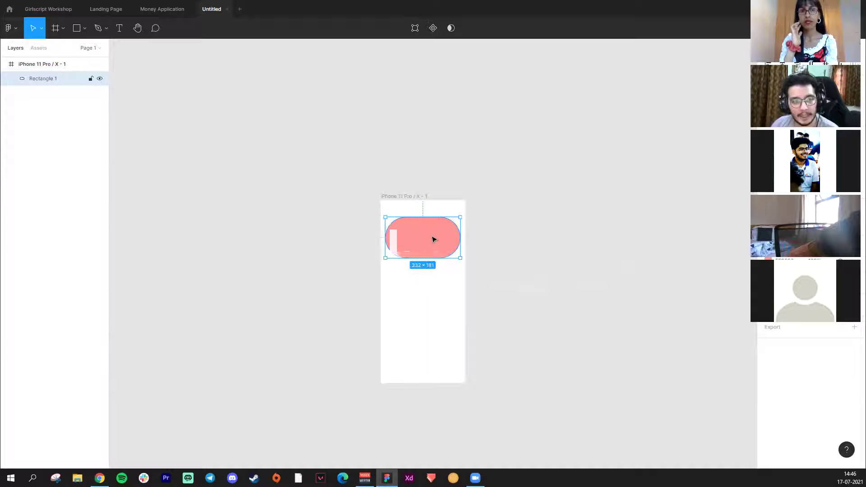
{"action": "scroll", "coordinate": [432, 232], "scroll_direction": "up", "scroll_amount": 3}
{"action": "left_click_drag", "start_coordinate": [410, 394], "coordinate": [466, 316]}
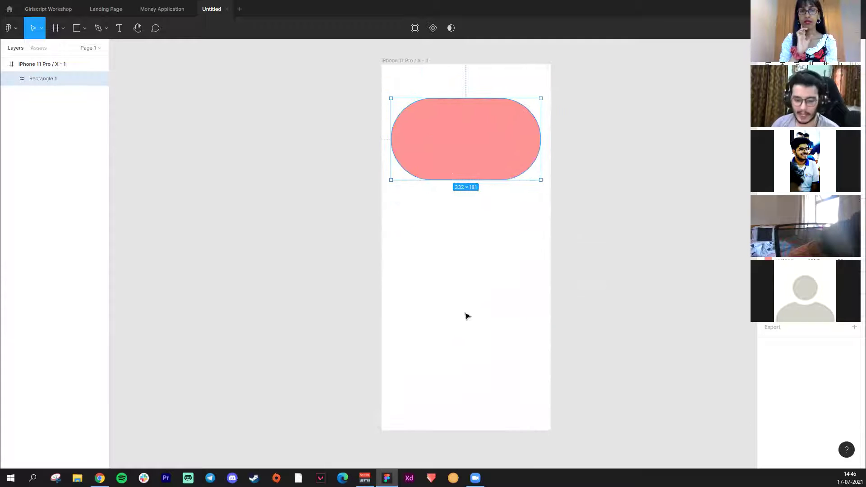
- Add the text "asbnhdgvashjd" inside the phone frame, in the empty area below the rectangle
{"action": "key", "text": "t"}
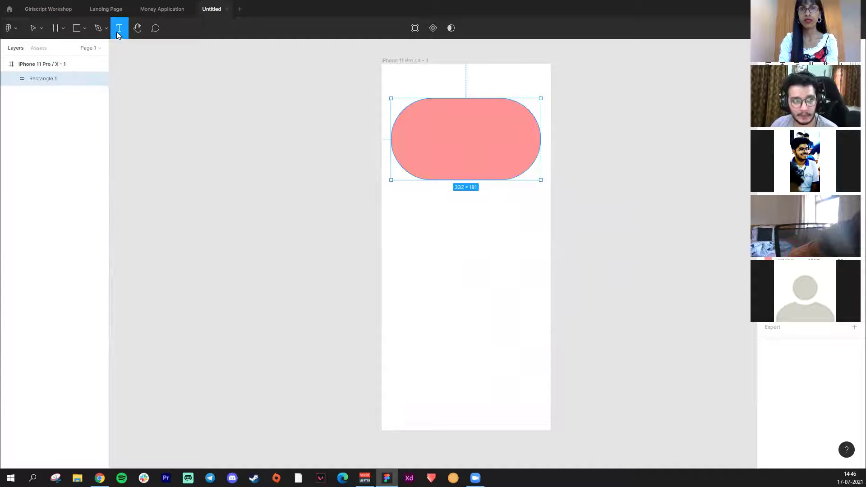
{"action": "left_click", "coordinate": [456, 268]}
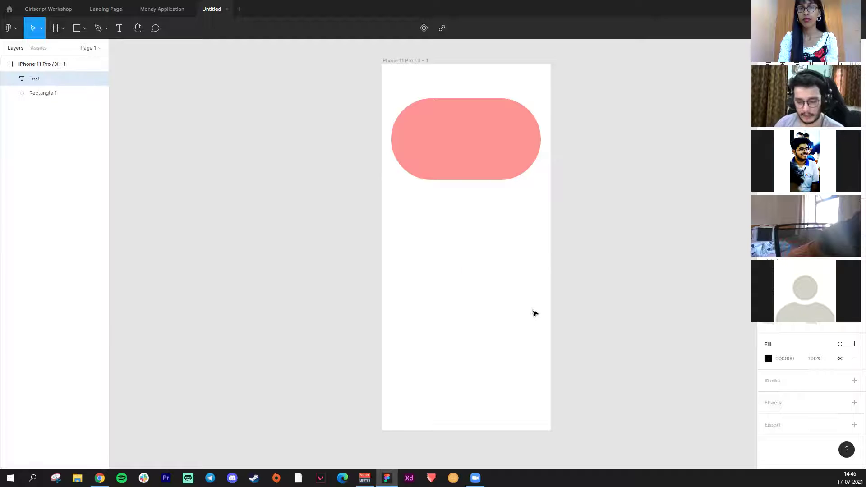
{"action": "type", "text": "asbnhdgvashjd"}
{"action": "key", "text": "Escape"}
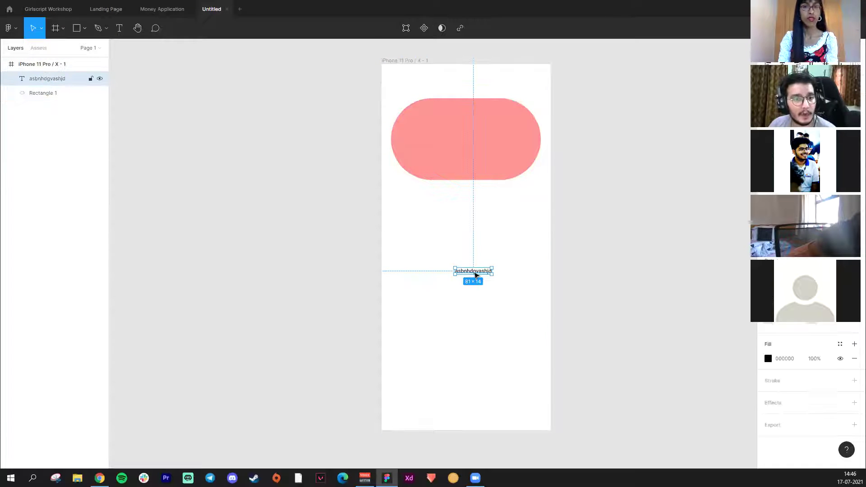
- Move the text beyond the frame's right edge and back inside, centred just below the rectangle, and deselect it
{"action": "left_click_drag", "start_coordinate": [475, 272], "coordinate": [640, 258]}
{"action": "left_click_drag", "start_coordinate": [30, 66], "coordinate": [54, 85]}
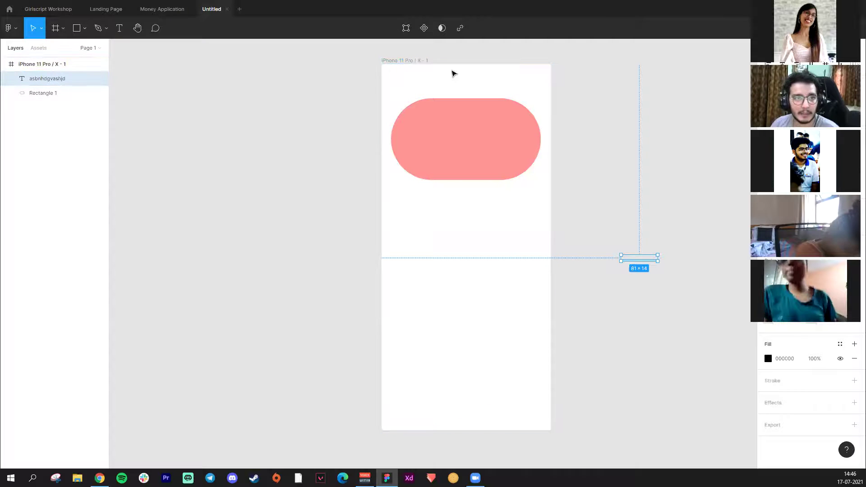
{"action": "left_click_drag", "start_coordinate": [638, 258], "coordinate": [467, 196]}
{"action": "left_click", "coordinate": [588, 325]}
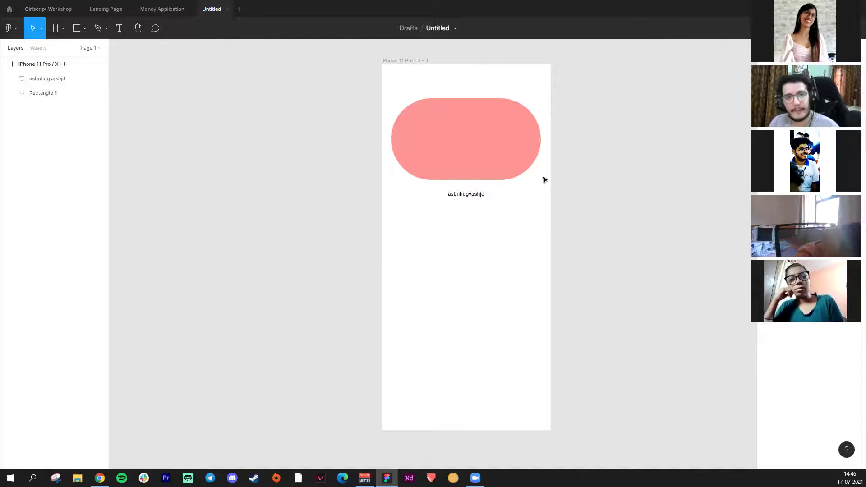
- View the prototype settings with the iPhone 11 Pro / X frame selected and deselect the frame
{"action": "left_click", "coordinate": [407, 59]}
{"action": "left_click", "coordinate": [794, 47]}
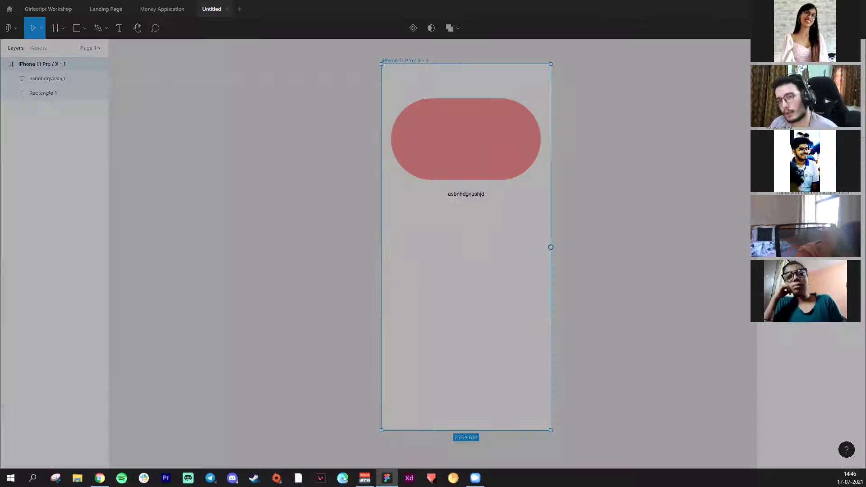
{"action": "left_click", "coordinate": [590, 167]}
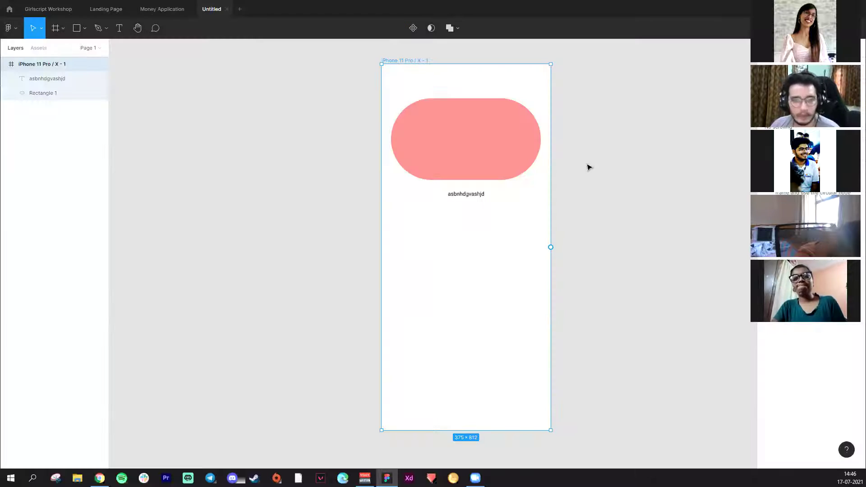
{"action": "left_click", "coordinate": [607, 182]}
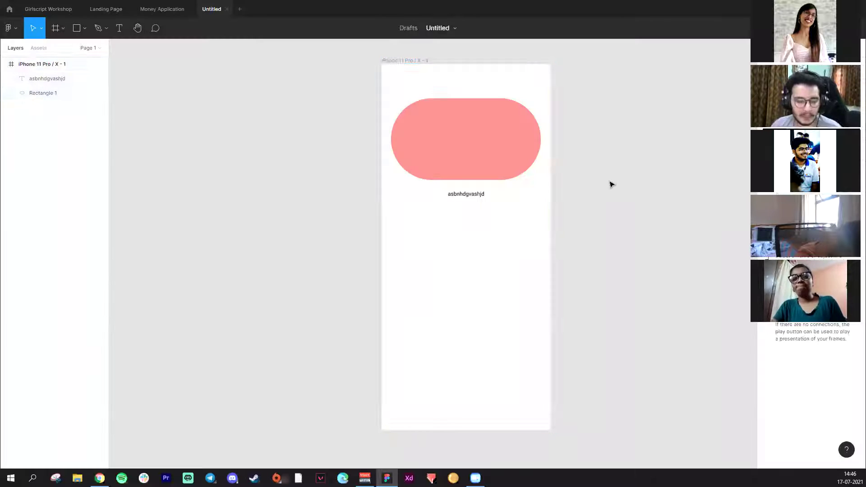
- Inspect the properties of the phone frame and the rectangle, and the CSS code of the text
{"action": "left_click", "coordinate": [411, 59]}
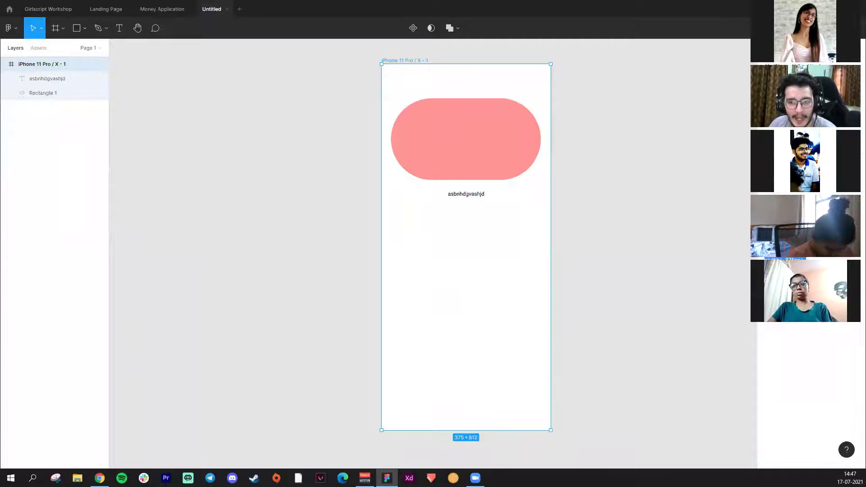
{"action": "left_click", "coordinate": [493, 167]}
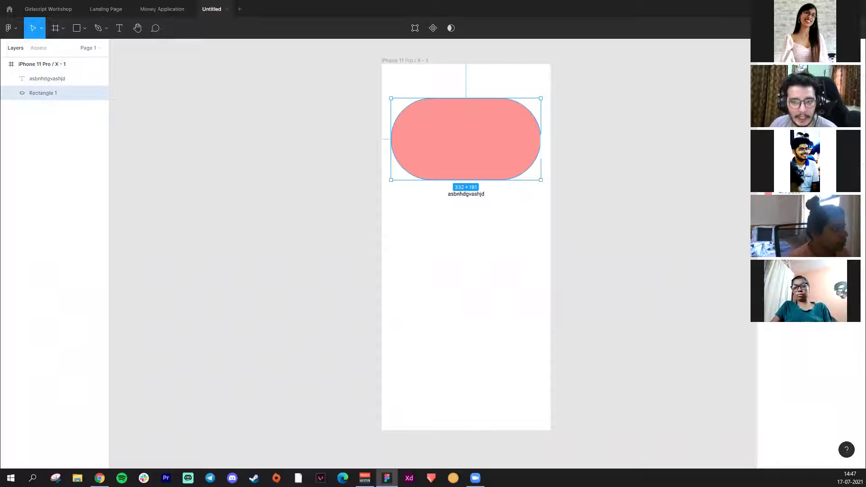
{"action": "scroll", "coordinate": [469, 199], "scroll_direction": "down", "scroll_amount": 1}
{"action": "left_click", "coordinate": [482, 188]}
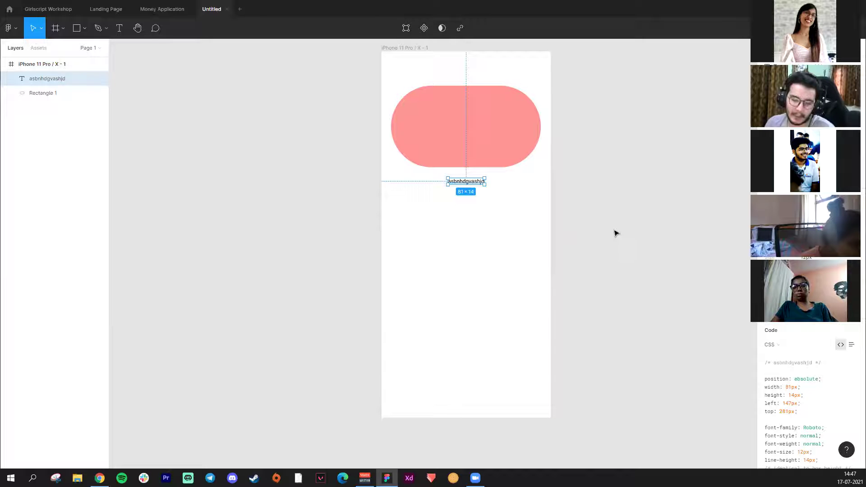
- Close the untitled file and bring the "About this talk" slide of the Girlscript Workshop file into view
{"action": "left_click", "coordinate": [227, 9]}
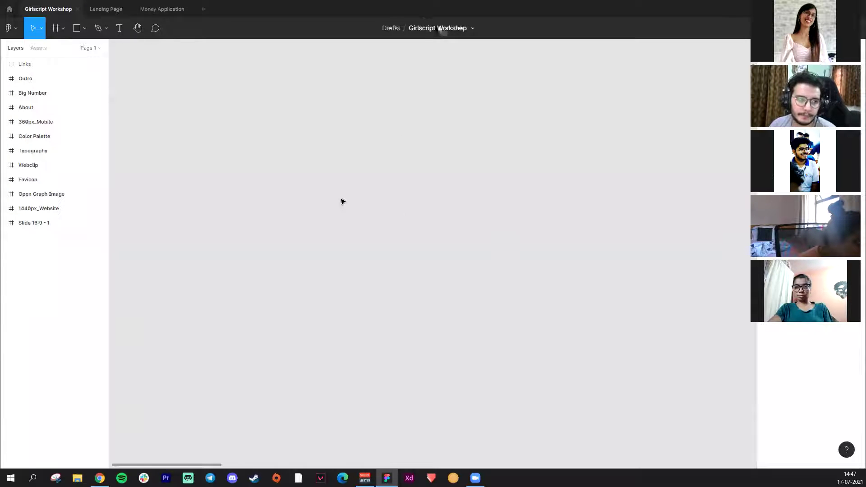
{"action": "left_click_drag", "start_coordinate": [539, 110], "coordinate": [229, 201]}
{"action": "left_click", "coordinate": [603, 273]}
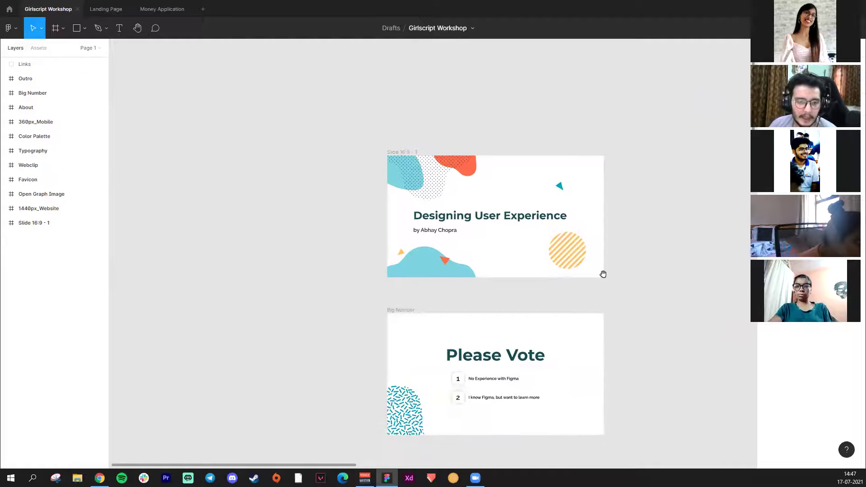
{"action": "key", "text": "ctrl+plus"}
{"action": "scroll", "coordinate": [623, 292], "scroll_direction": "down", "scroll_amount": 10}
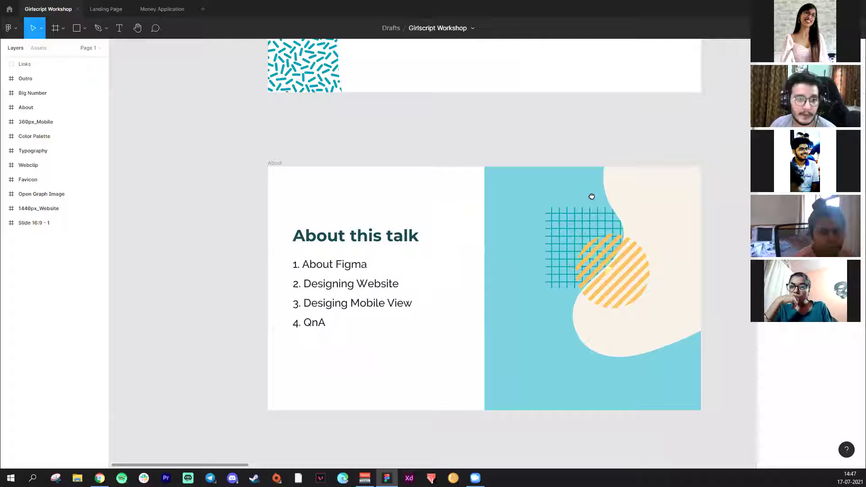
{"action": "left_click_drag", "start_coordinate": [591, 196], "coordinate": [605, 191]}
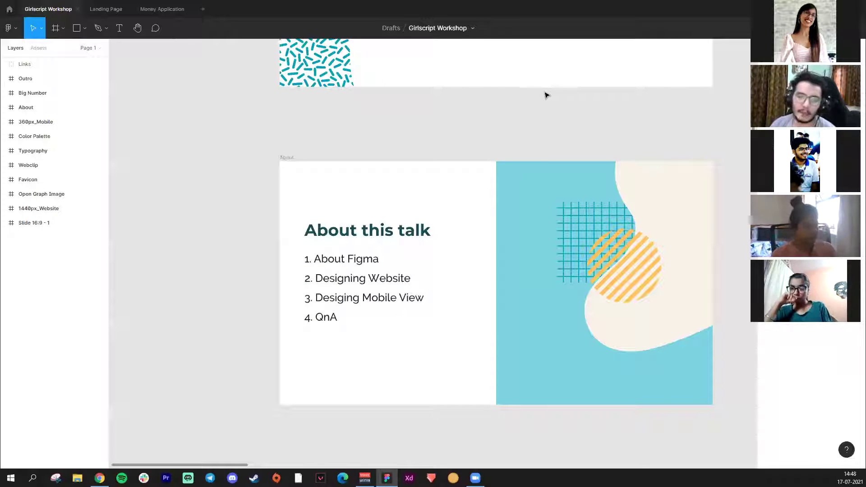
- Look over the typography, color palette, Open Graph image, 1440px website and 360px mobile frames in the Girlscript Workshop file
{"action": "left_click_drag", "start_coordinate": [667, 147], "coordinate": [378, 183]}
{"action": "scroll", "coordinate": [377, 183], "scroll_direction": "right", "scroll_amount": 10}
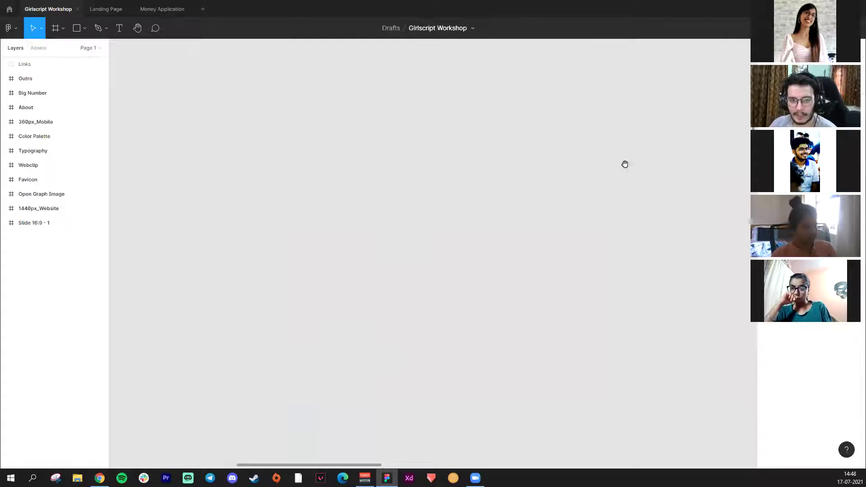
{"action": "scroll", "coordinate": [599, 178], "scroll_direction": "right", "scroll_amount": 15}
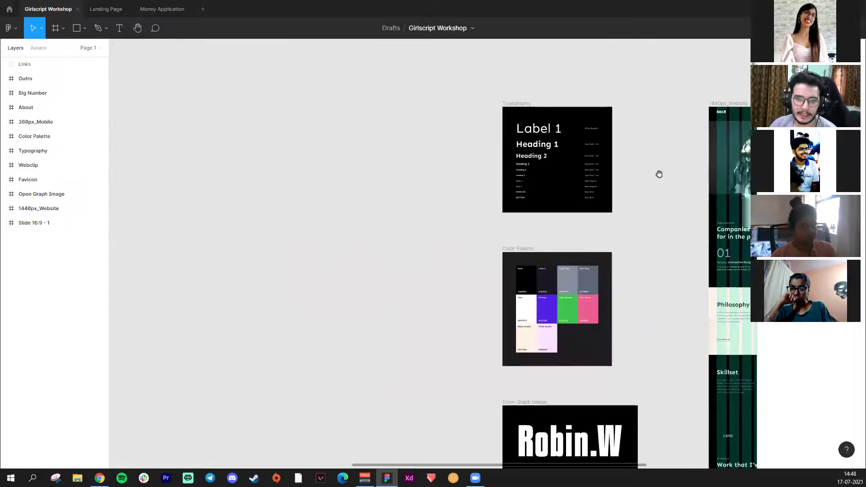
{"action": "scroll", "coordinate": [439, 180], "scroll_direction": "right", "scroll_amount": 3}
{"action": "scroll", "coordinate": [439, 180], "scroll_direction": "down", "scroll_amount": 2}
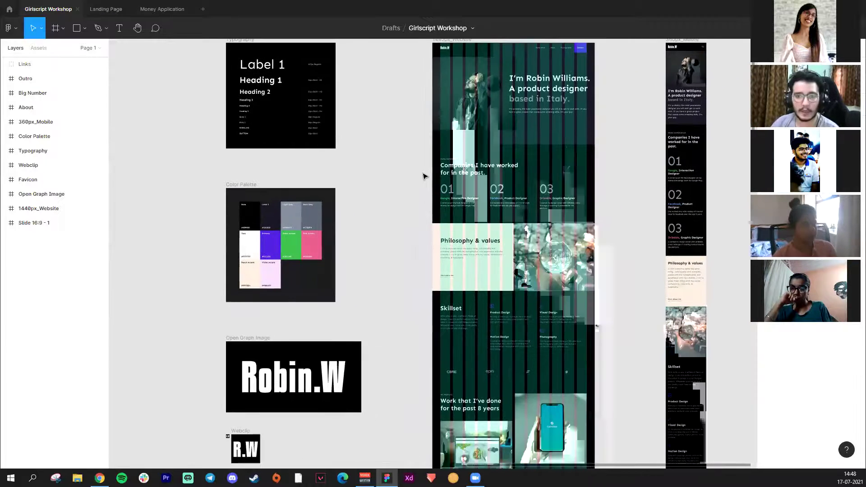
- Hide the layout grids on the website and mobile frames
{"action": "scroll", "coordinate": [523, 214], "scroll_direction": "right", "scroll_amount": 3}
{"action": "scroll", "coordinate": [523, 214], "scroll_direction": "up", "scroll_amount": 2}
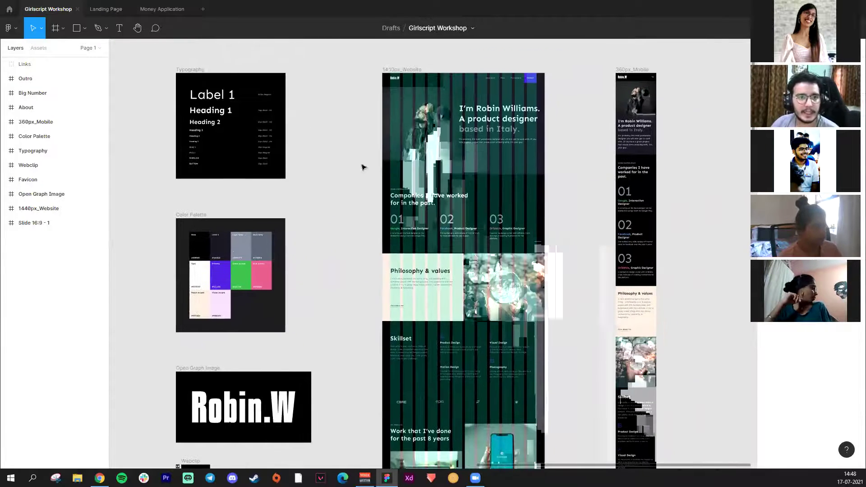
{"action": "left_click", "coordinate": [498, 64]}
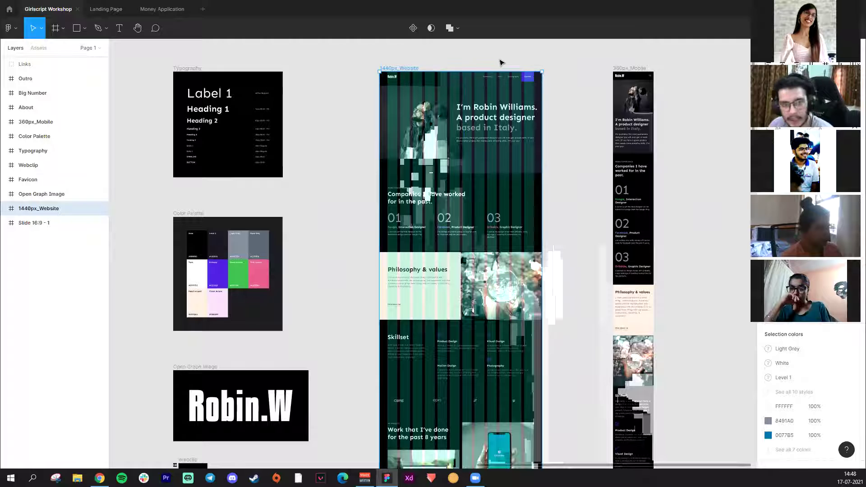
{"action": "key", "text": "Escape"}
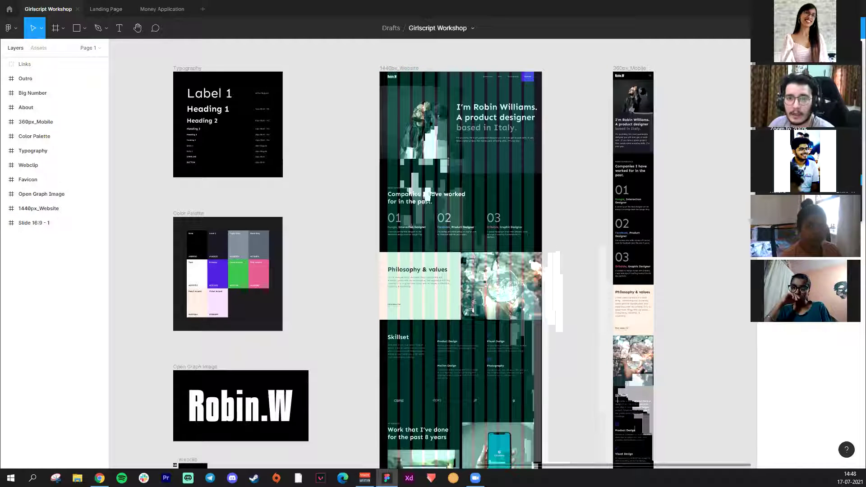
{"action": "key", "text": "ctrl+shift+4"}
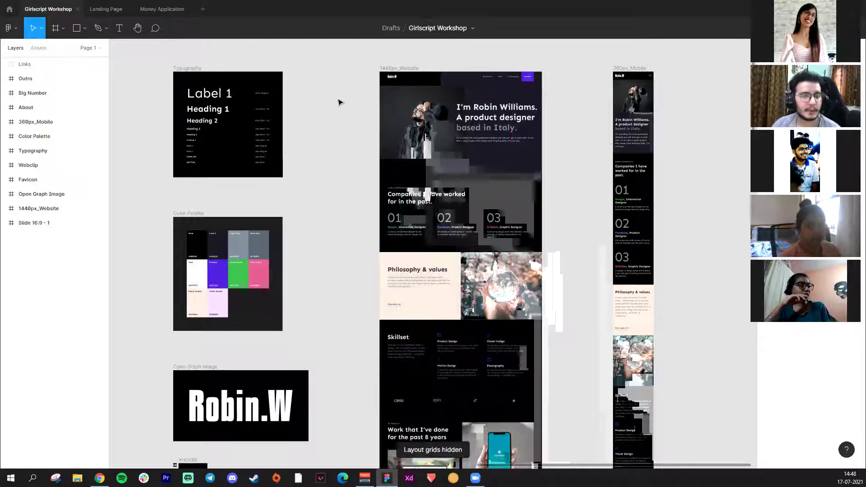
{"action": "left_click_drag", "start_coordinate": [340, 121], "coordinate": [318, 110]}
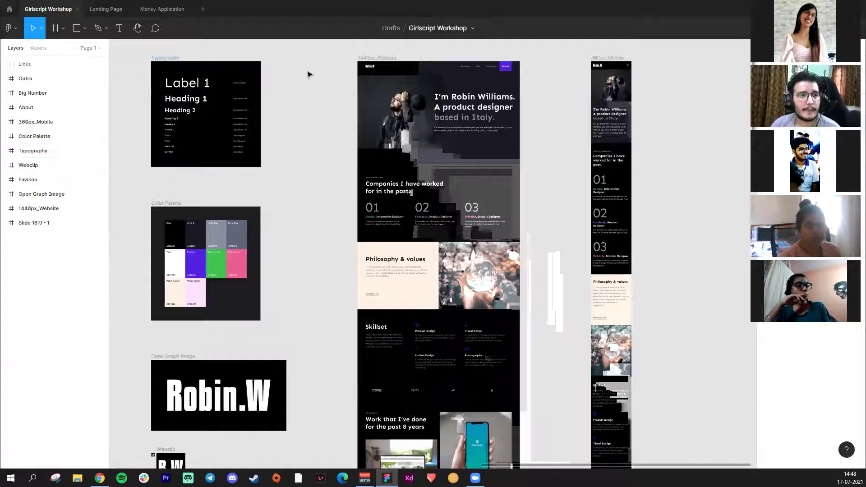
- Delete the Open Graph Image, Webclip and Favicon frames below the Color Palette frame
{"action": "left_click", "coordinate": [171, 60]}
{"action": "left_click", "coordinate": [45, 136]}
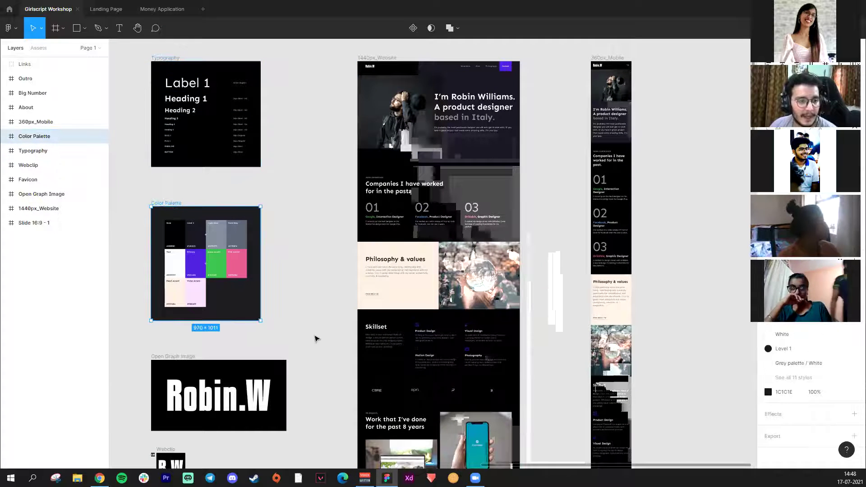
{"action": "left_click_drag", "start_coordinate": [317, 350], "coordinate": [353, 246]}
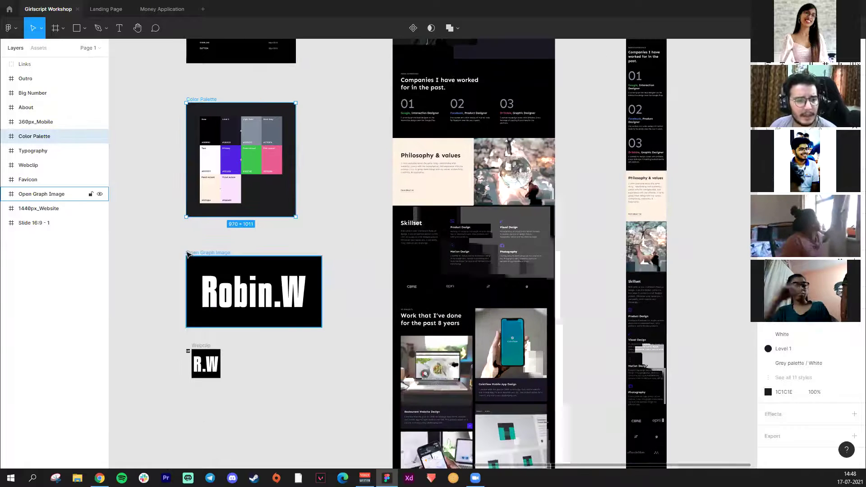
{"action": "key", "text": "Escape"}
{"action": "left_click_drag", "start_coordinate": [156, 242], "coordinate": [342, 431]}
{"action": "key", "text": "Delete"}
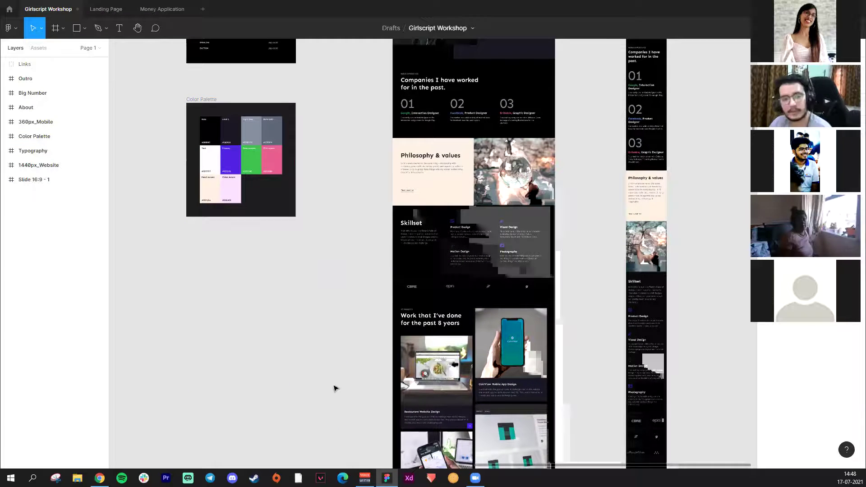
- Examine the Typography frame up close, from the label and heading styles to the body, overline and button sizes
{"action": "scroll", "coordinate": [380, 236], "scroll_direction": "up", "scroll_amount": 4}
{"action": "scroll", "coordinate": [451, 271], "scroll_direction": "left", "scroll_amount": 5}
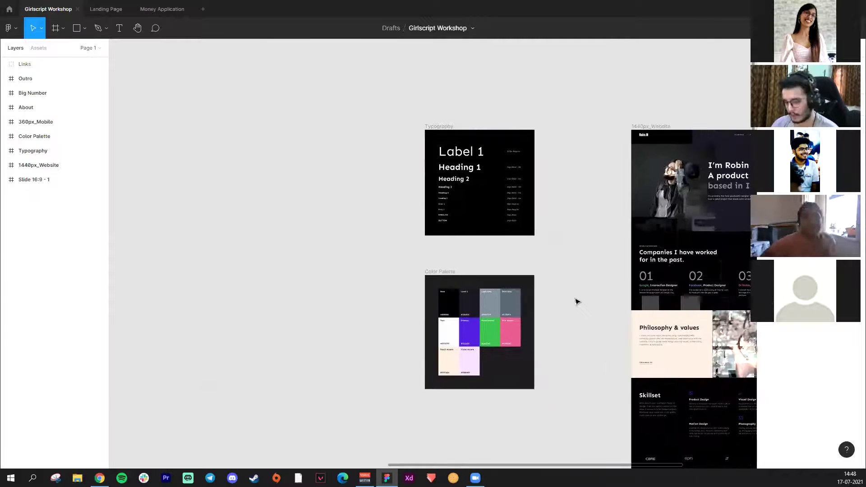
{"action": "scroll", "coordinate": [576, 300], "scroll_direction": "up", "scroll_amount": 3}
{"action": "left_click_drag", "start_coordinate": [553, 120], "coordinate": [519, 207]}
{"action": "left_click", "coordinate": [391, 99]}
{"action": "left_click", "coordinate": [666, 219]}
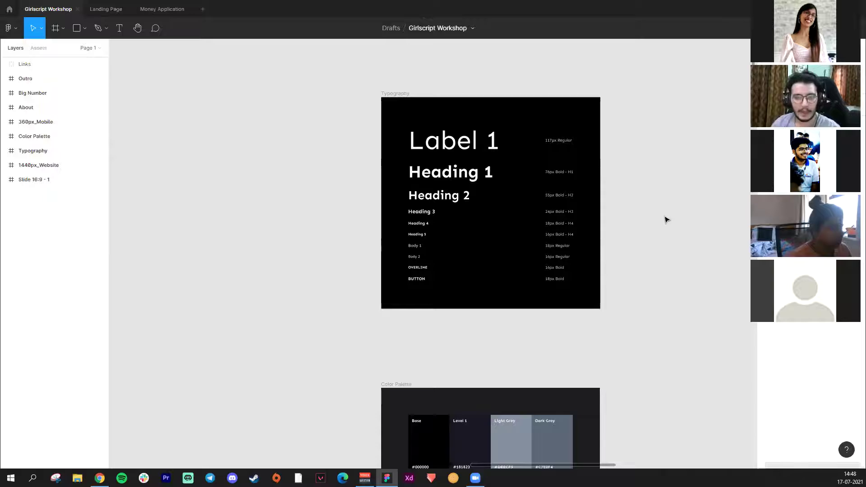
{"action": "left_click_drag", "start_coordinate": [661, 261], "coordinate": [634, 210]}
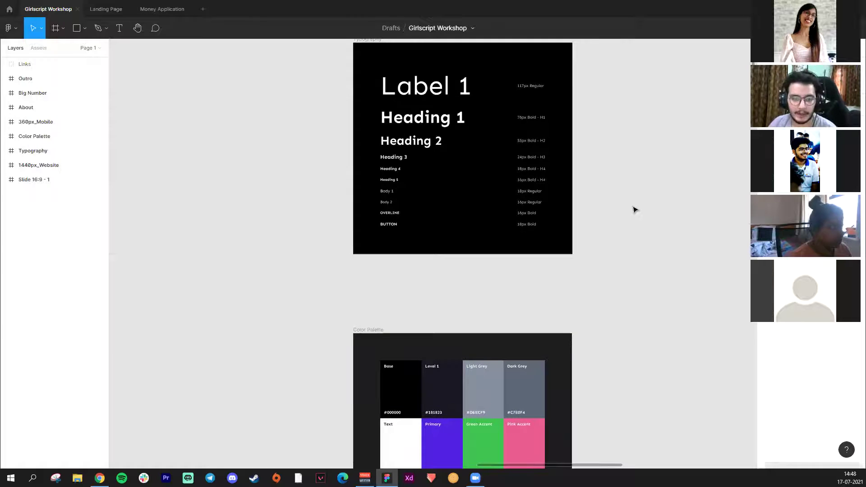
{"action": "key", "text": "ctrl+minus"}
{"action": "scroll", "coordinate": [572, 170], "scroll_direction": "left", "scroll_amount": 2}
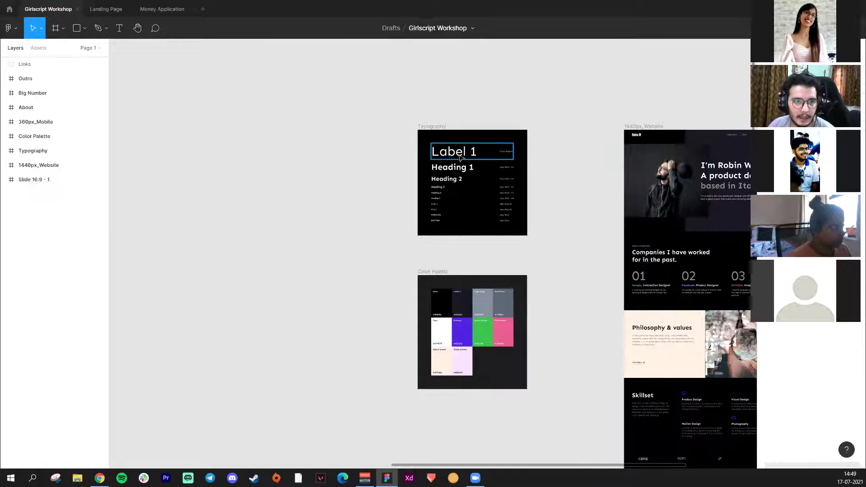
{"action": "key", "text": "ctrl+plus"}
{"action": "key", "text": "ctrl+plus"}
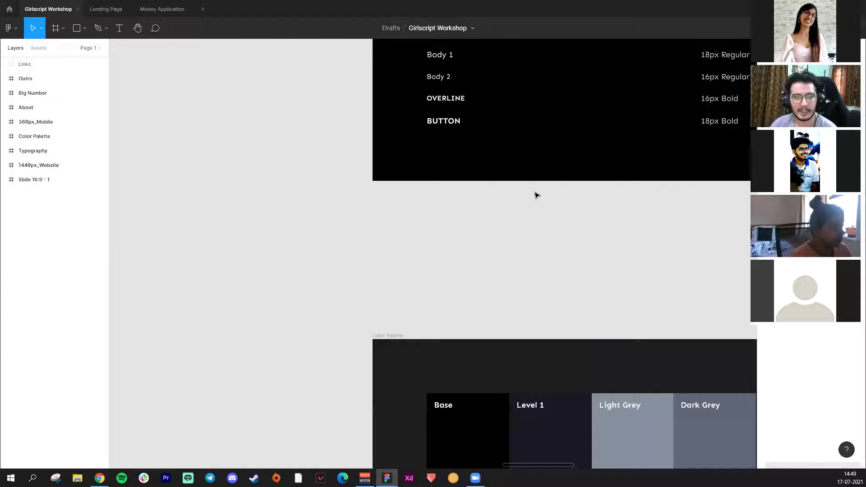
{"action": "left_click_drag", "start_coordinate": [545, 180], "coordinate": [461, 415]}
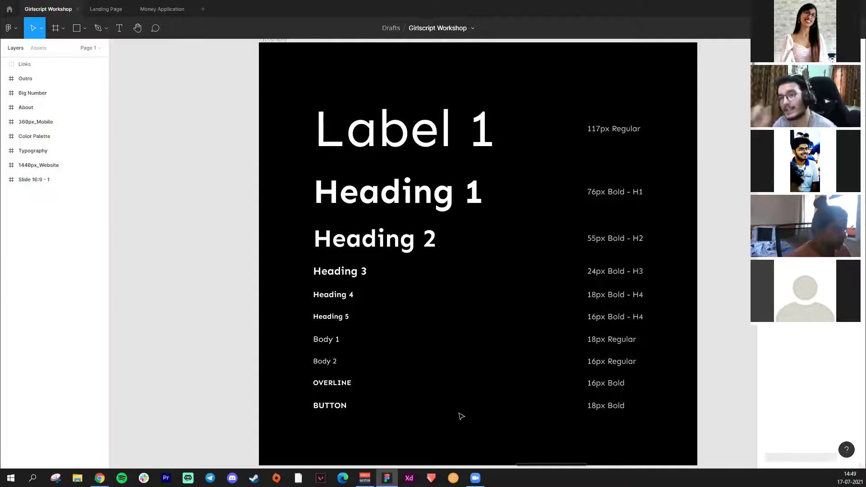
{"action": "scroll", "coordinate": [461, 416], "scroll_direction": "up", "scroll_amount": 1}
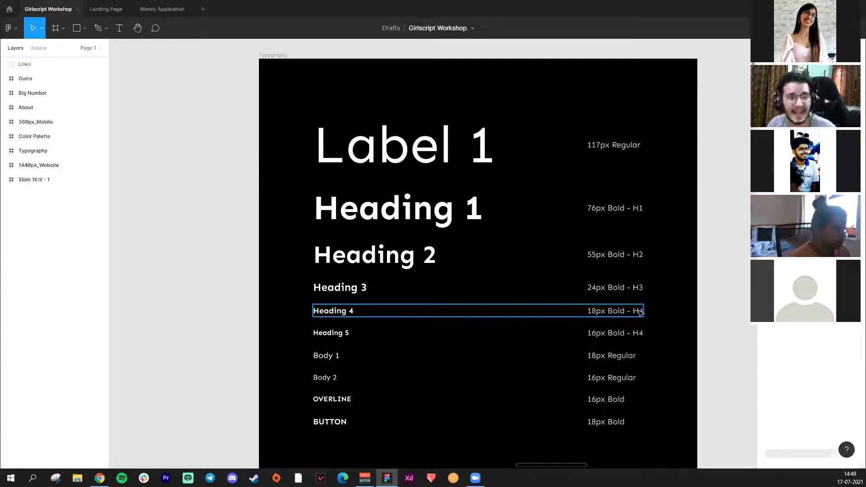
{"action": "left_click_drag", "start_coordinate": [732, 238], "coordinate": [718, 219]}
- Try a different font on the word "Regular" in the size note beside Label 1, and undo the change
{"action": "left_click", "coordinate": [447, 132]}
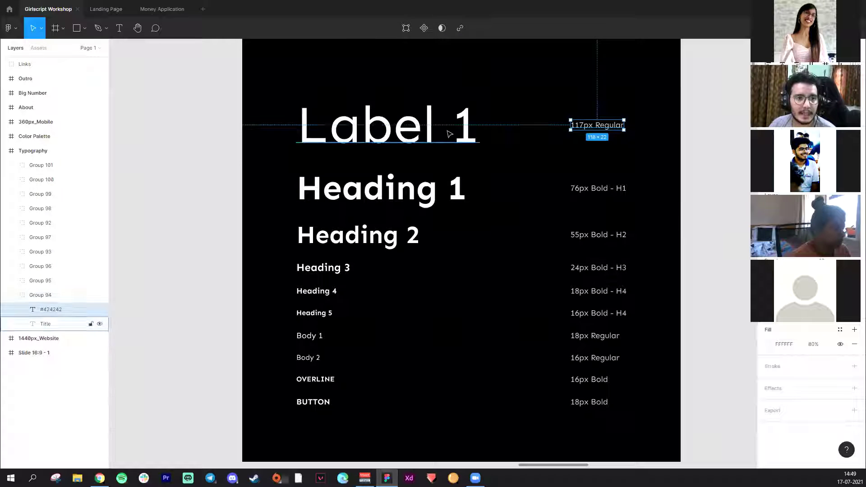
{"action": "double_click", "coordinate": [445, 131]}
{"action": "double_click", "coordinate": [596, 125]}
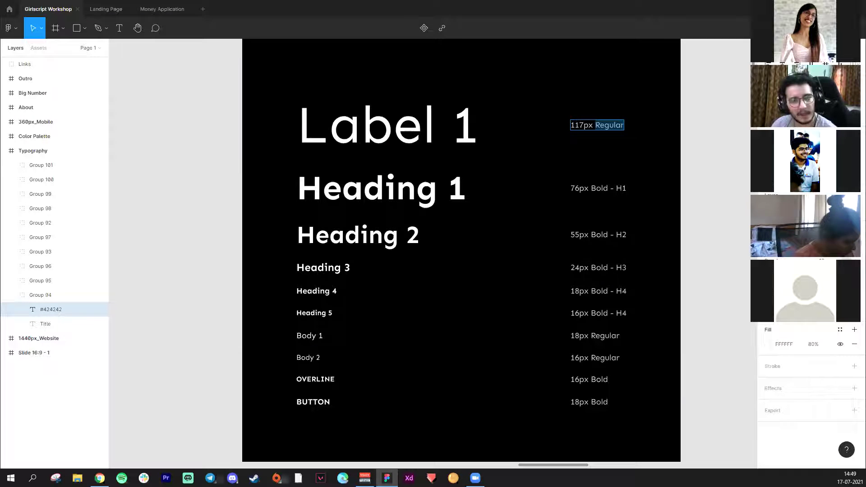
{"action": "key", "text": "Escape"}
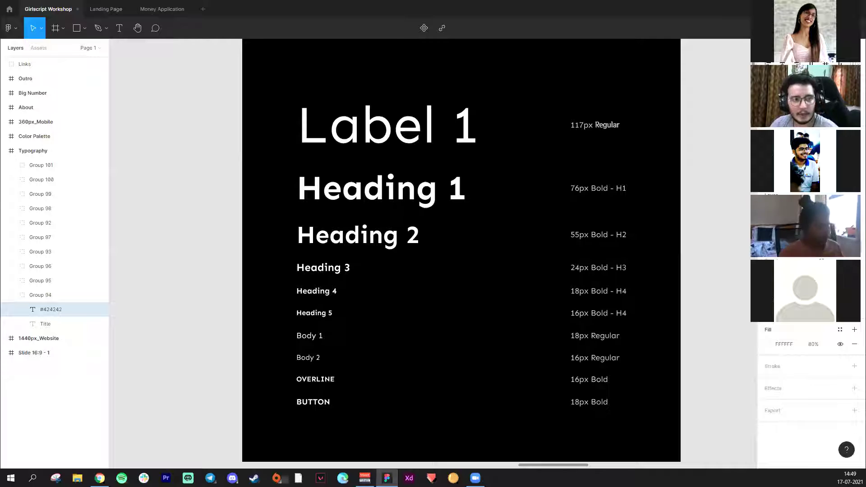
{"action": "key", "text": "ctrl+z"}
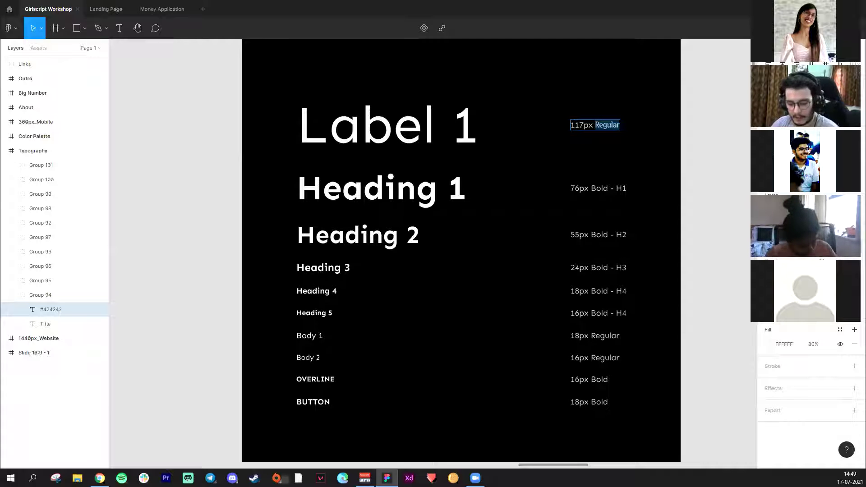
{"action": "key", "text": "Escape"}
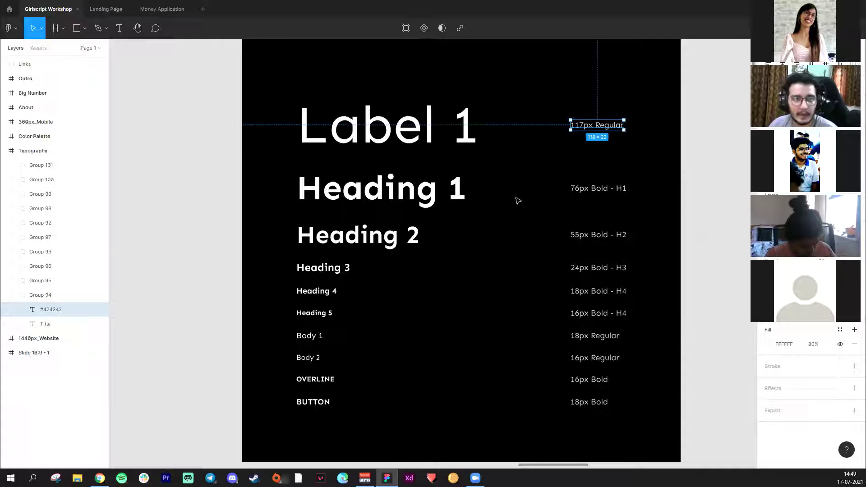
- Inspect the Heading 1 and Heading 2 rows of the Typography frame and clear the selection
{"action": "left_click", "coordinate": [448, 200]}
{"action": "left_click", "coordinate": [496, 236]}
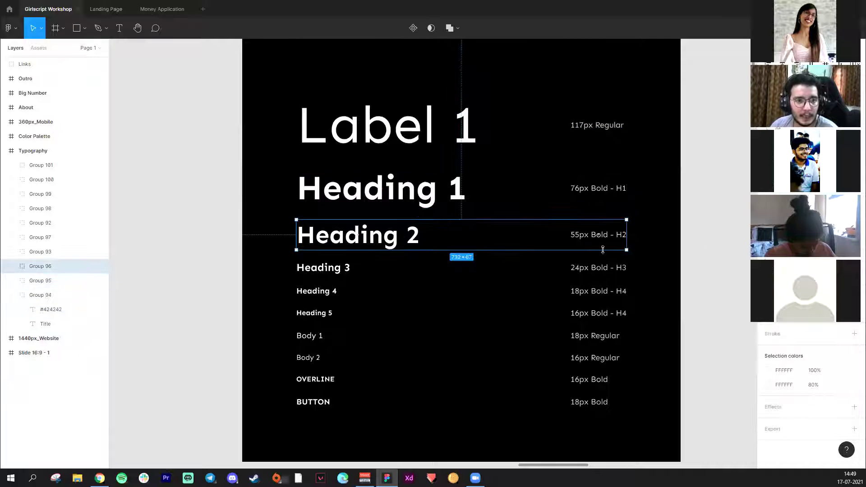
{"action": "left_click", "coordinate": [654, 245]}
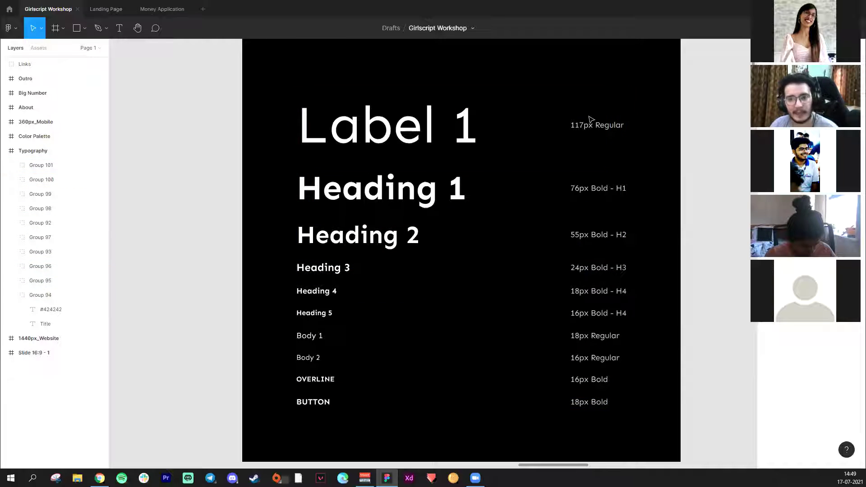
- Examine the swatches and hex codes in the Color Palette frame, including the stack with the primary and accent colors
{"action": "scroll", "coordinate": [698, 412], "scroll_direction": "down", "scroll_amount": 15}
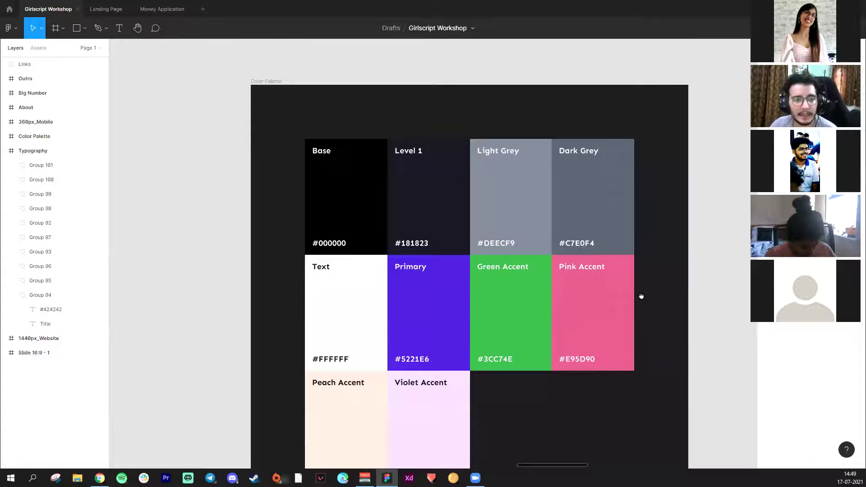
{"action": "left_click_drag", "start_coordinate": [609, 225], "coordinate": [620, 232]}
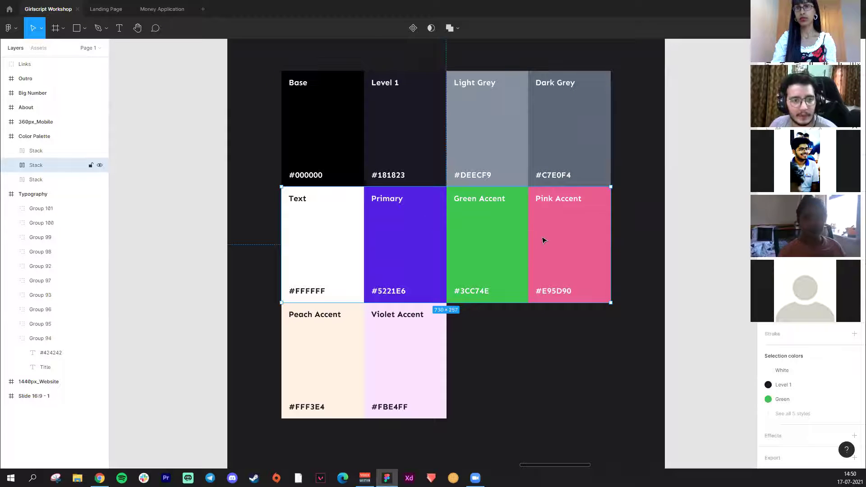
{"action": "left_click", "coordinate": [680, 240]}
{"action": "double_click", "coordinate": [582, 221]}
{"action": "scroll", "coordinate": [604, 228], "scroll_direction": "down", "scroll_amount": 1}
{"action": "left_click", "coordinate": [684, 246]}
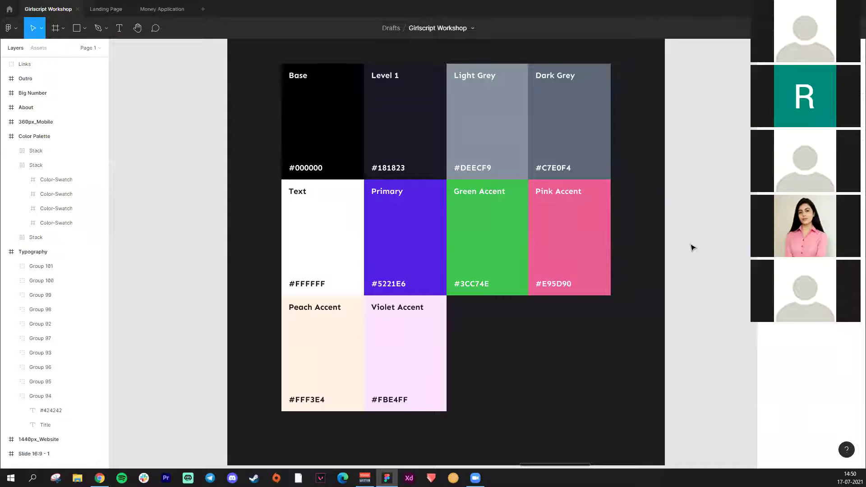
- Examine the navigation bar, hero section and work experience section of the 1440px_Website frame
{"action": "left_click_drag", "start_coordinate": [690, 244], "coordinate": [389, 278]}
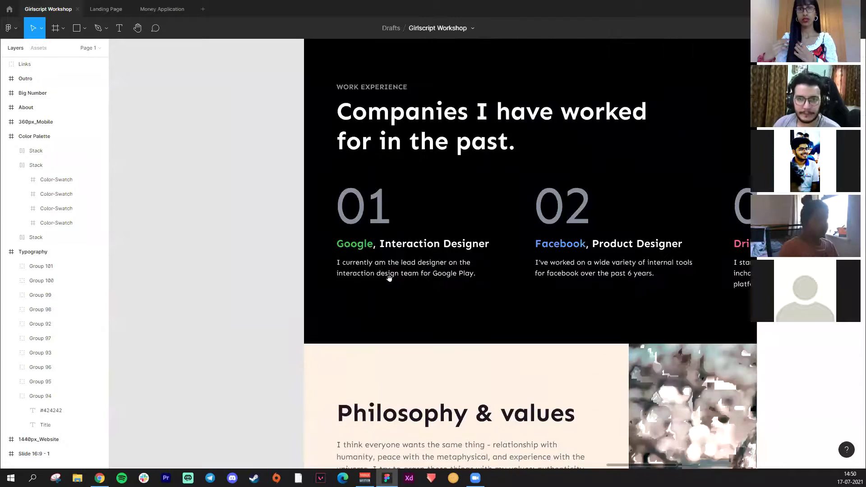
{"action": "scroll", "coordinate": [389, 277], "scroll_direction": "up", "scroll_amount": 5}
{"action": "scroll", "coordinate": [396, 308], "scroll_direction": "down", "scroll_amount": 5}
{"action": "left_click_drag", "start_coordinate": [397, 307], "coordinate": [453, 351]}
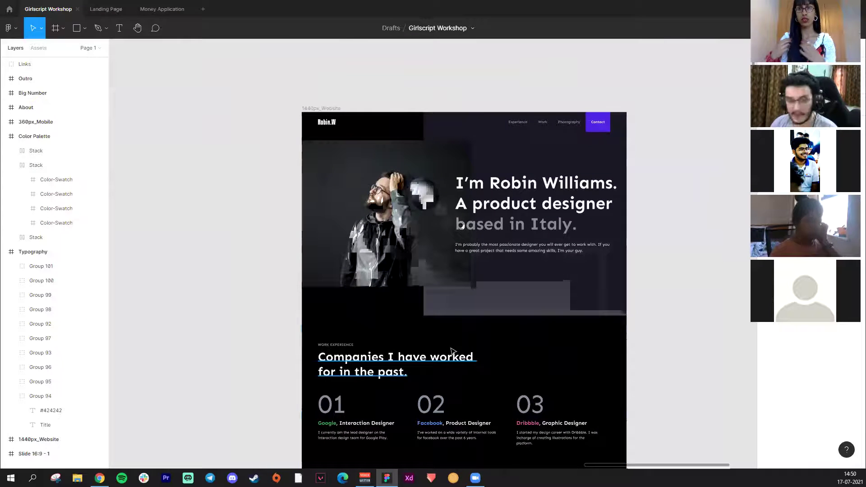
{"action": "scroll", "coordinate": [452, 351], "scroll_direction": "up", "scroll_amount": 3}
{"action": "scroll", "coordinate": [502, 249], "scroll_direction": "down", "scroll_amount": 3}
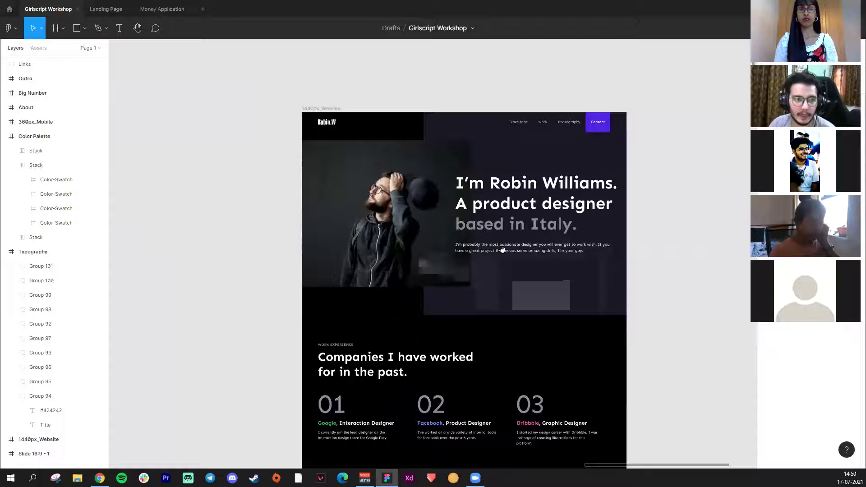
{"action": "left_click_drag", "start_coordinate": [502, 249], "coordinate": [504, 276]}
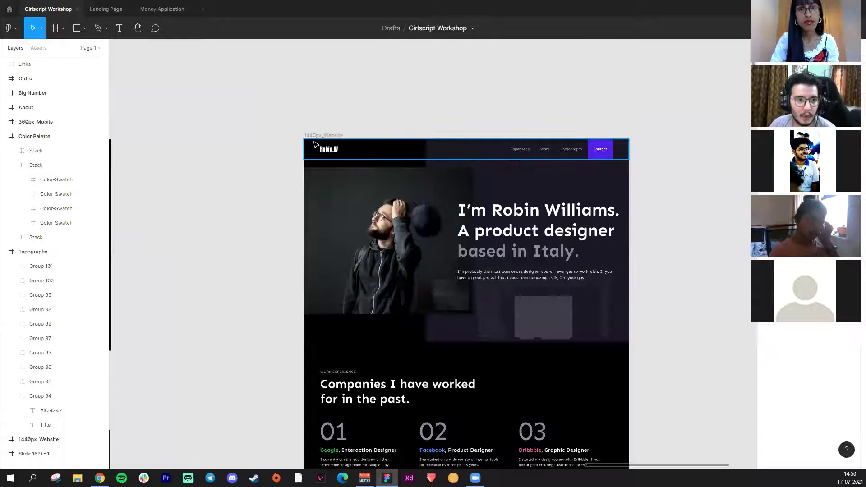
{"action": "left_click", "coordinate": [472, 340]}
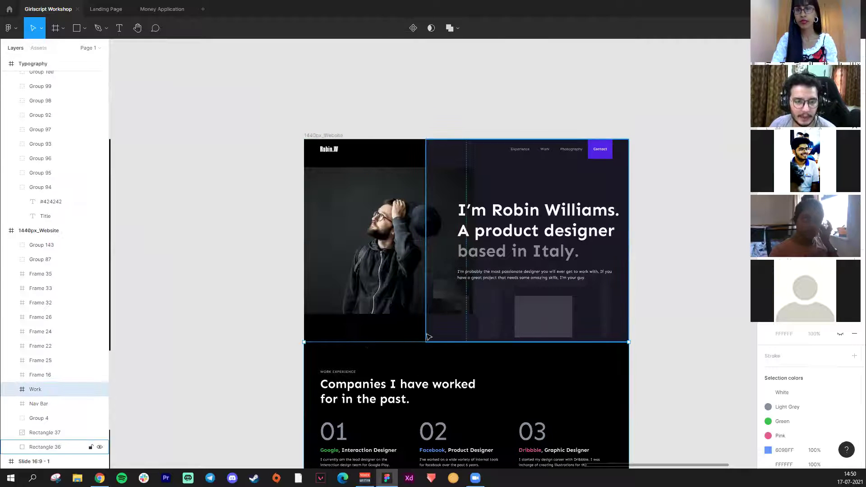
{"action": "scroll", "coordinate": [428, 337], "scroll_direction": "up", "scroll_amount": 2}
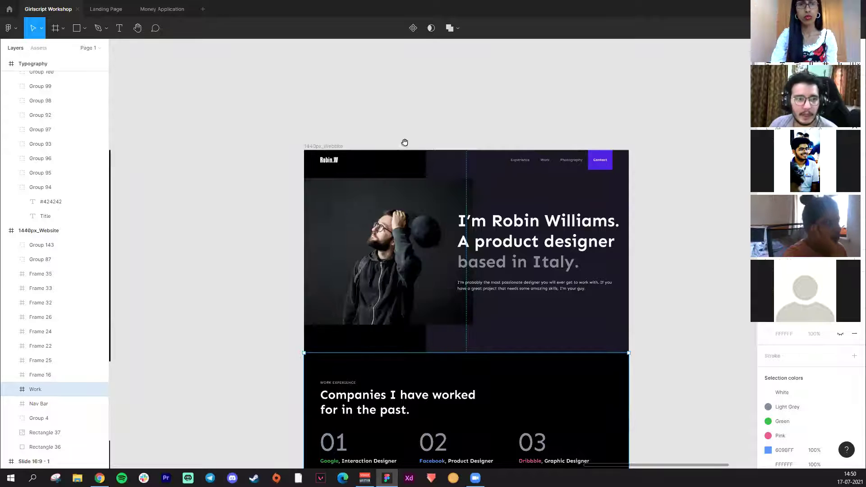
{"action": "left_click_drag", "start_coordinate": [406, 133], "coordinate": [404, 184]}
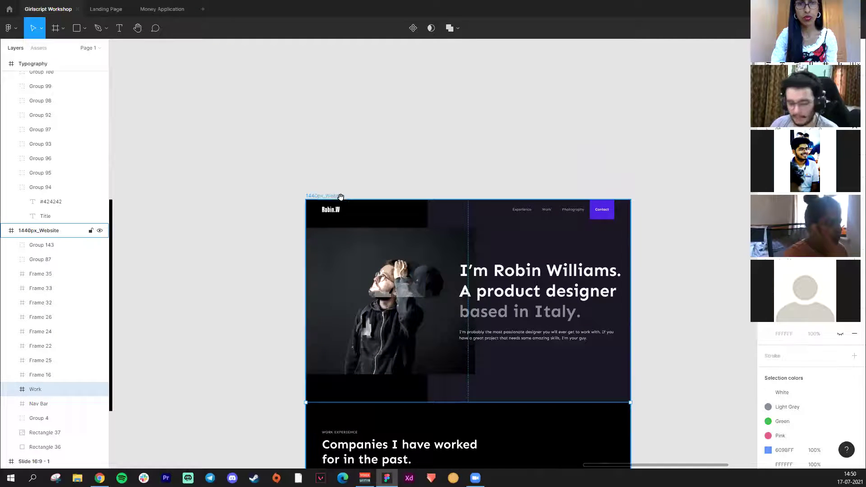
- Add a frame from the MacBook preset in the empty canvas area above the 360px_Mobile frame
{"action": "key", "text": "minus"}
{"action": "scroll", "coordinate": [514, 160], "scroll_direction": "right", "scroll_amount": 1}
{"action": "scroll", "coordinate": [517, 168], "scroll_direction": "up", "scroll_amount": 1}
{"action": "key", "text": "f"}
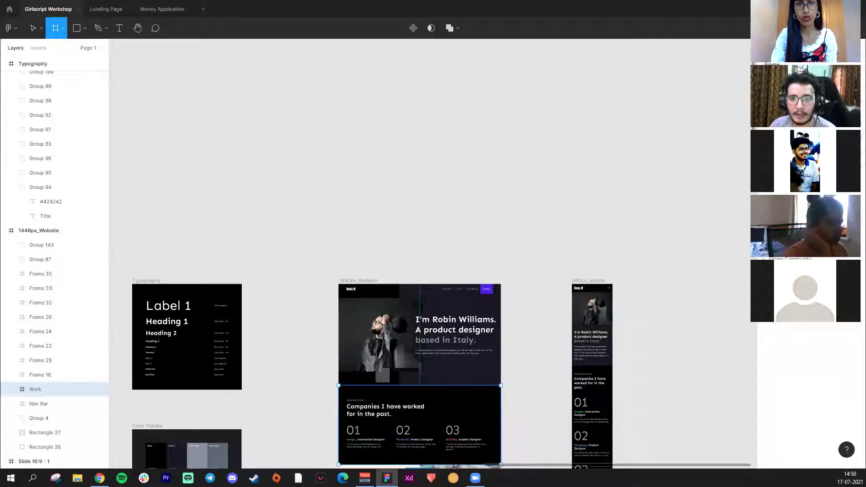
{"action": "left_click", "coordinate": [772, 212]}
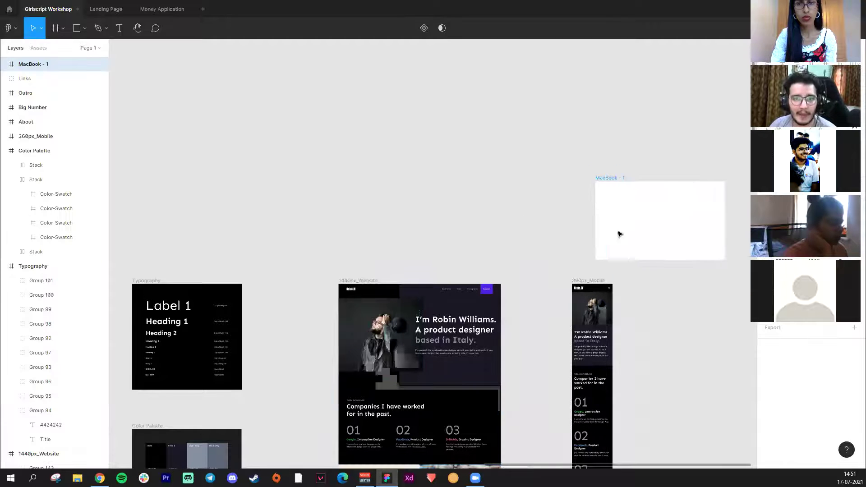
- Stretch the MacBook frame vertically into a tall page on the right-hand side of the 360px_Mobile frame
{"action": "left_click_drag", "start_coordinate": [698, 154], "coordinate": [691, 428]}
{"action": "key", "text": "c"}
{"action": "scroll", "coordinate": [541, 117], "scroll_direction": "right", "scroll_amount": 3}
{"action": "scroll", "coordinate": [586, 110], "scroll_direction": "up", "scroll_amount": 4}
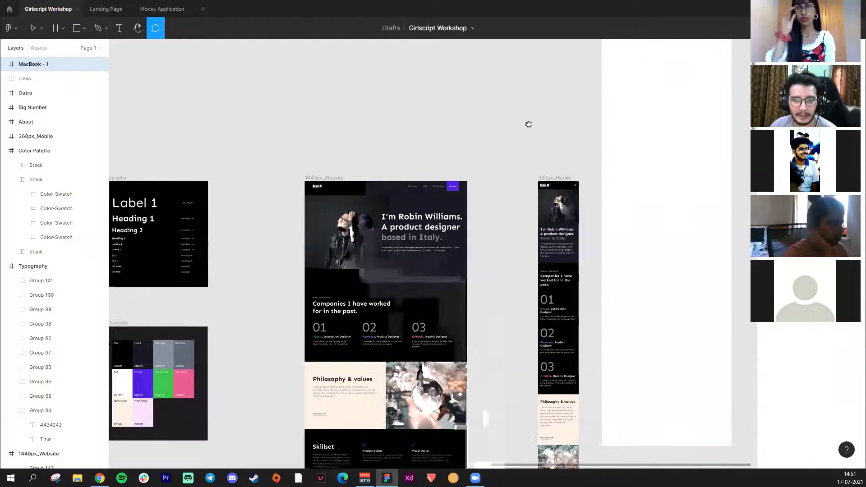
{"action": "scroll", "coordinate": [633, 105], "scroll_direction": "left", "scroll_amount": 1}
{"action": "left_click", "coordinate": [636, 266]}
{"action": "type", "text": "v"}
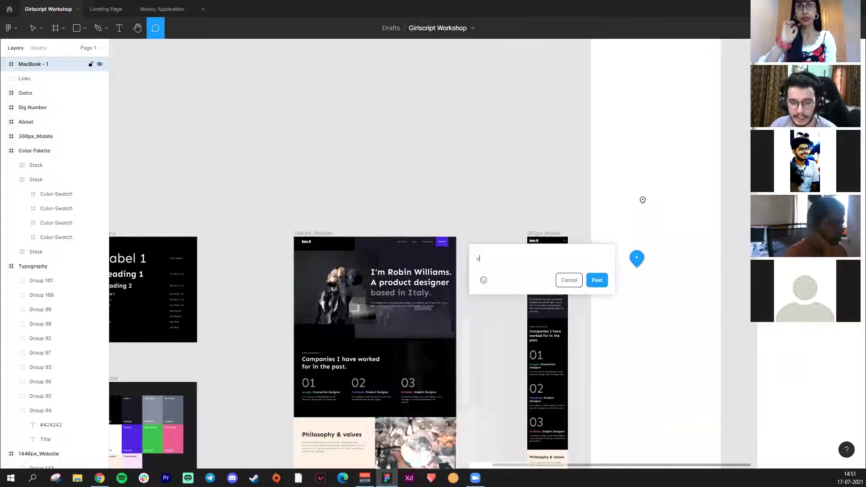
{"action": "key", "text": "Escape"}
- Move the MacBook frame down so its upper edge lines up with the 360px_Mobile frame beside it
{"action": "left_click_drag", "start_coordinate": [636, 191], "coordinate": [575, 366]}
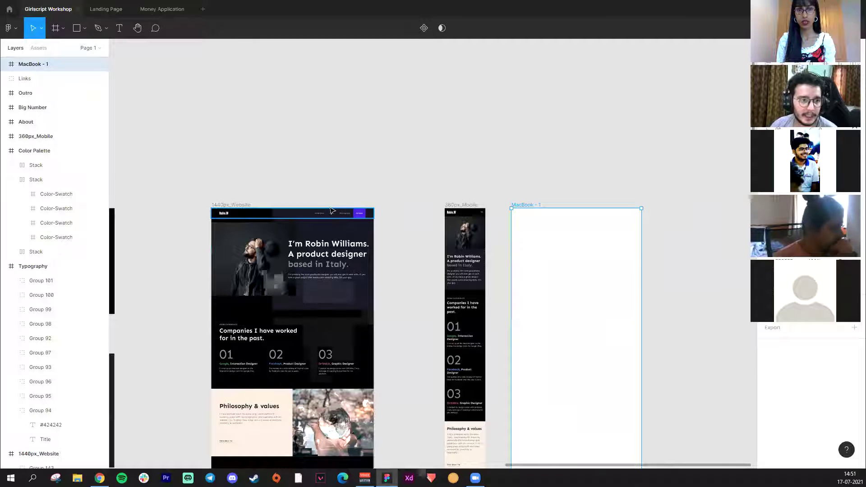
{"action": "left_click", "coordinate": [435, 150]}
{"action": "left_click", "coordinate": [233, 270]}
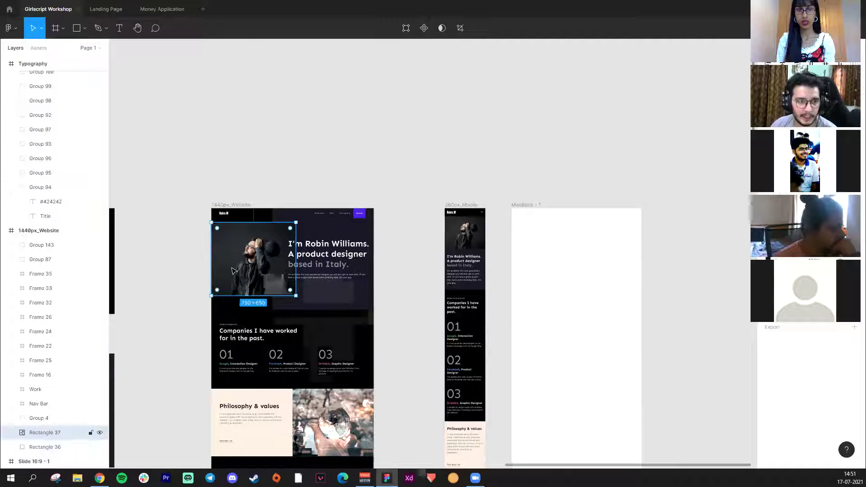
{"action": "left_click", "coordinate": [441, 160]}
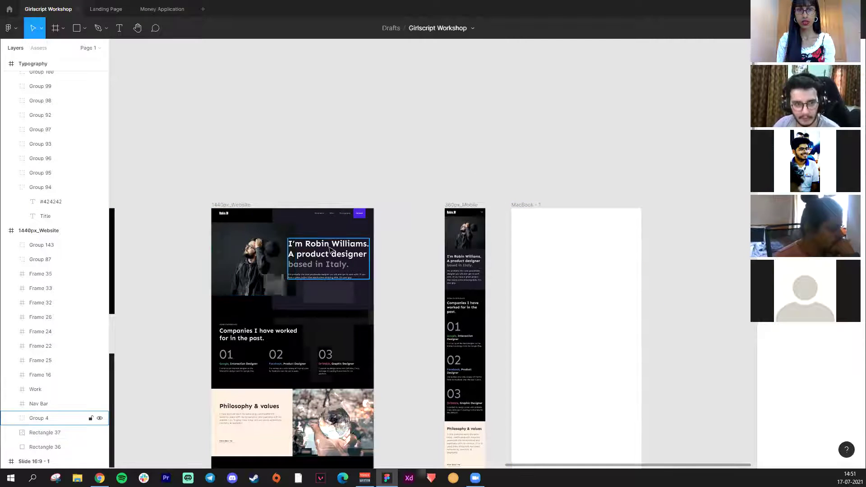
- Change the MacBook frame's fill to the black background color sampled from the 1440px_Website frame
{"action": "left_click", "coordinate": [539, 205]}
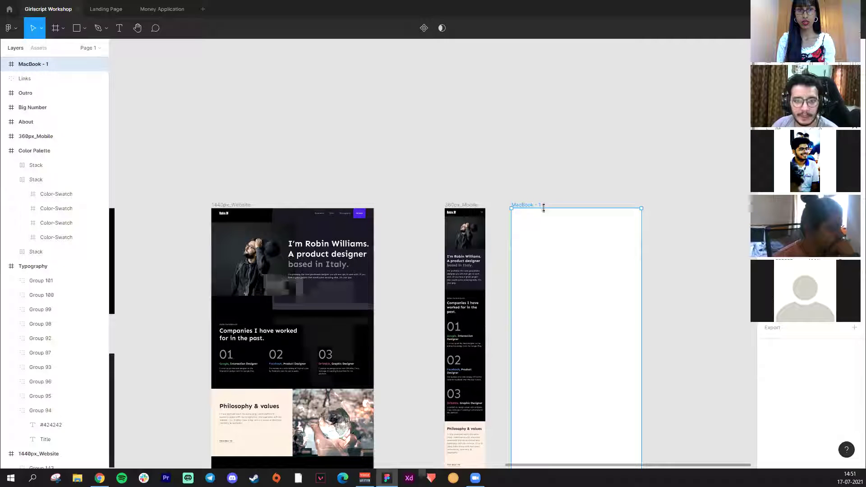
{"action": "left_click", "coordinate": [767, 233]}
{"action": "left_click", "coordinate": [662, 368]}
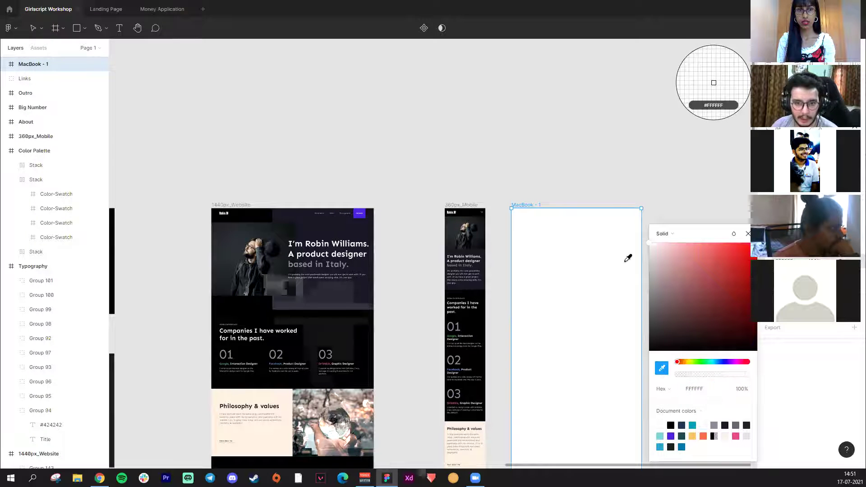
{"action": "left_click", "coordinate": [359, 328]}
{"action": "left_click", "coordinate": [671, 162]}
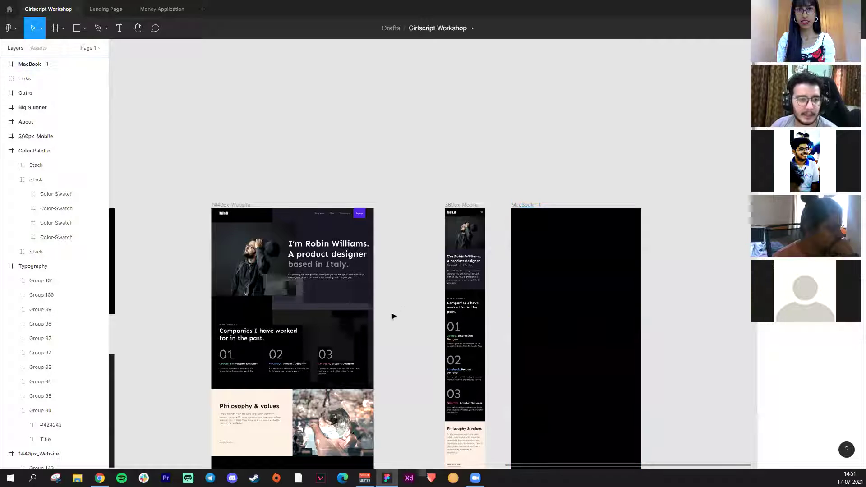
- Draw a rectangle about 808 × 725 in the upper-right corner of the MacBook frame
{"action": "left_click", "coordinate": [332, 303]}
{"action": "left_click", "coordinate": [517, 136]}
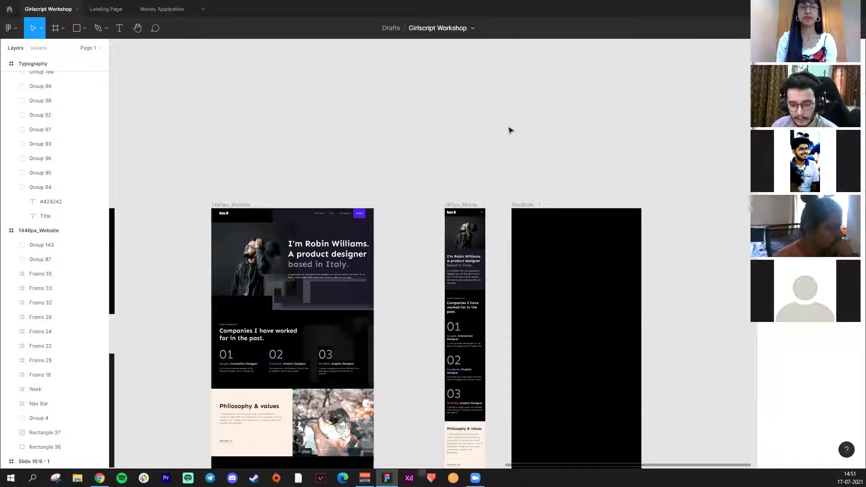
{"action": "key", "text": "r"}
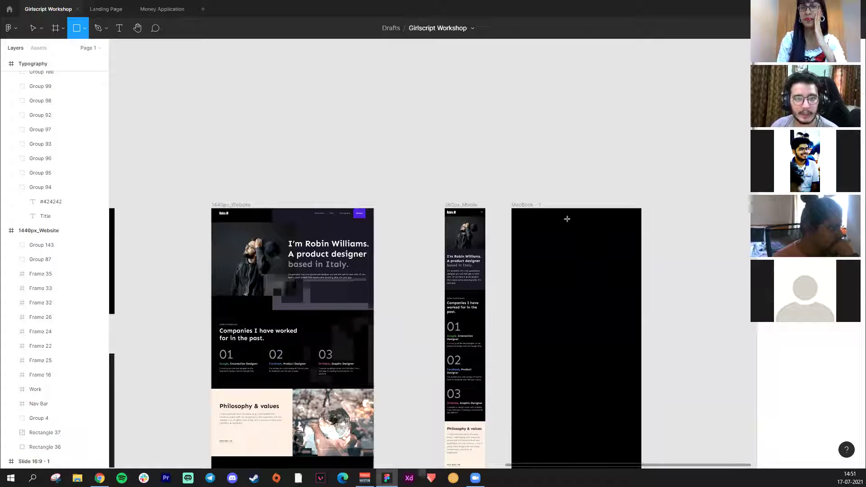
{"action": "left_click_drag", "start_coordinate": [550, 209], "coordinate": [642, 294]}
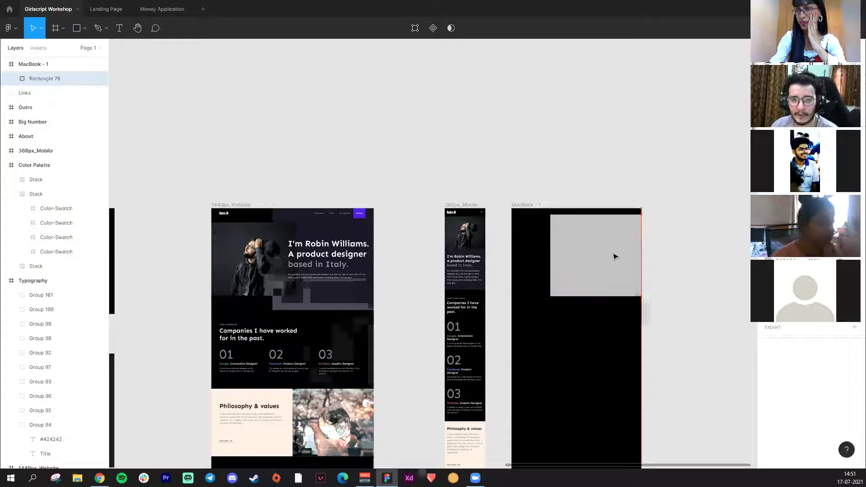
- Fill the new rectangle with the dark purple 181823 sampled from the existing design and close the color picker
{"action": "left_click", "coordinate": [768, 235]}
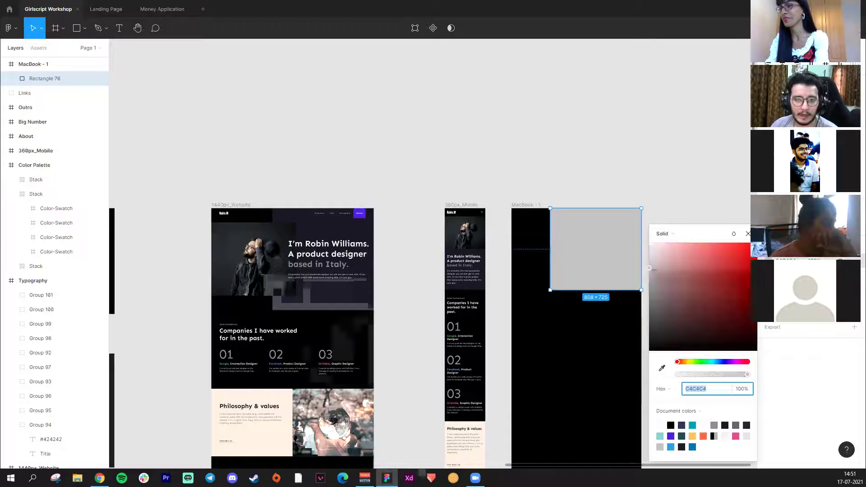
{"action": "left_click", "coordinate": [662, 368]}
{"action": "left_click", "coordinate": [713, 82]}
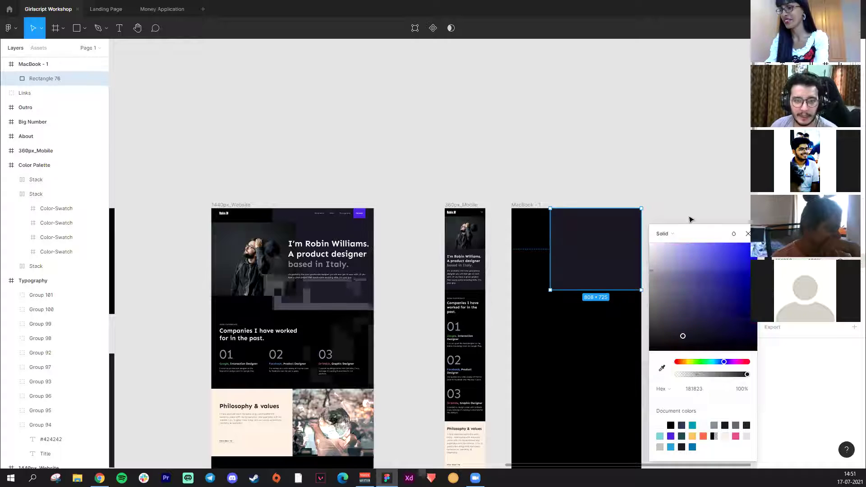
{"action": "key", "text": "Escape"}
{"action": "key", "text": "Escape"}
- Examine the hero background and Nav Bar of the 1440px_Website frame as reference for the new page
{"action": "scroll", "coordinate": [448, 264], "scroll_direction": "left", "scroll_amount": 6}
{"action": "scroll", "coordinate": [449, 265], "scroll_direction": "down", "scroll_amount": 2}
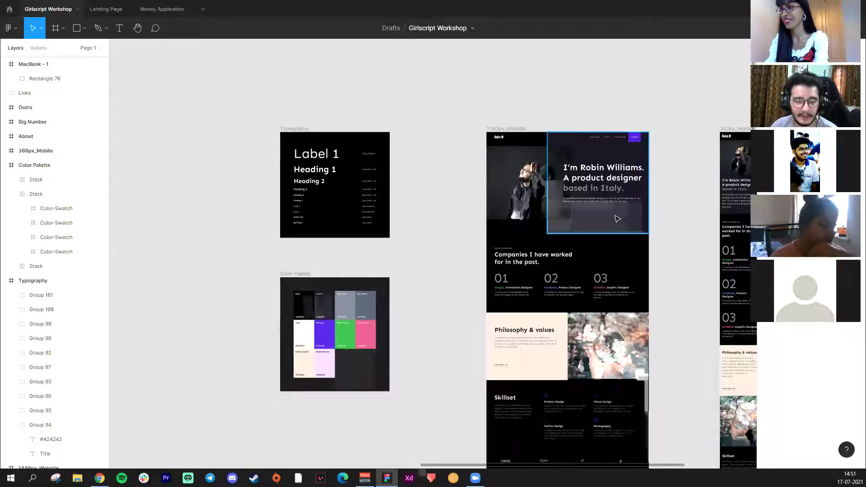
{"action": "left_click", "coordinate": [595, 208]}
{"action": "key", "text": "Escape"}
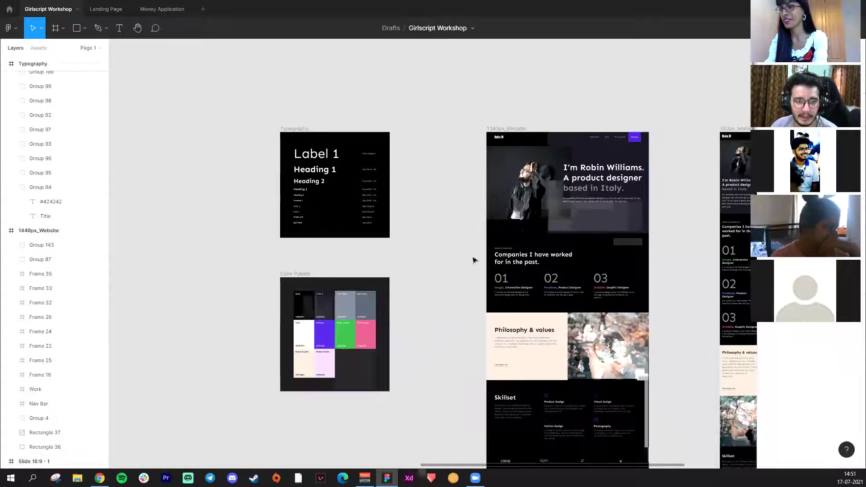
{"action": "left_click", "coordinate": [636, 140]}
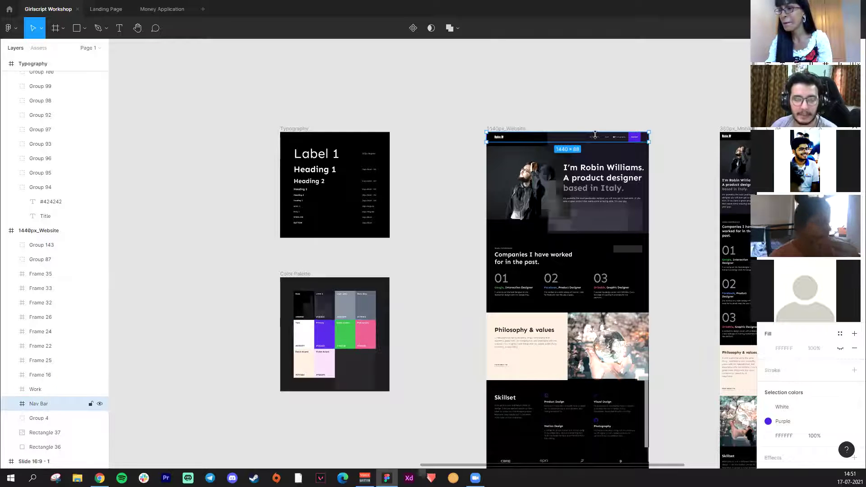
{"action": "scroll", "coordinate": [587, 311], "scroll_direction": "right", "scroll_amount": 4}
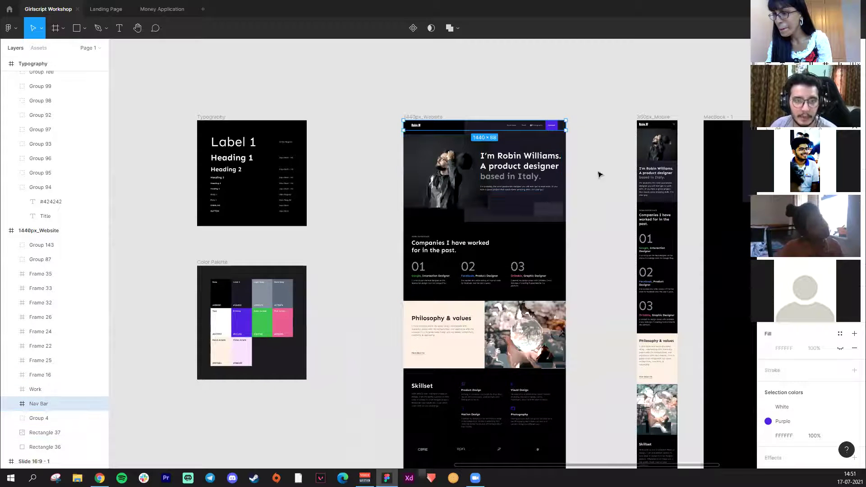
{"action": "left_click", "coordinate": [592, 113]}
{"action": "left_click_drag", "start_coordinate": [591, 113], "coordinate": [267, 197]}
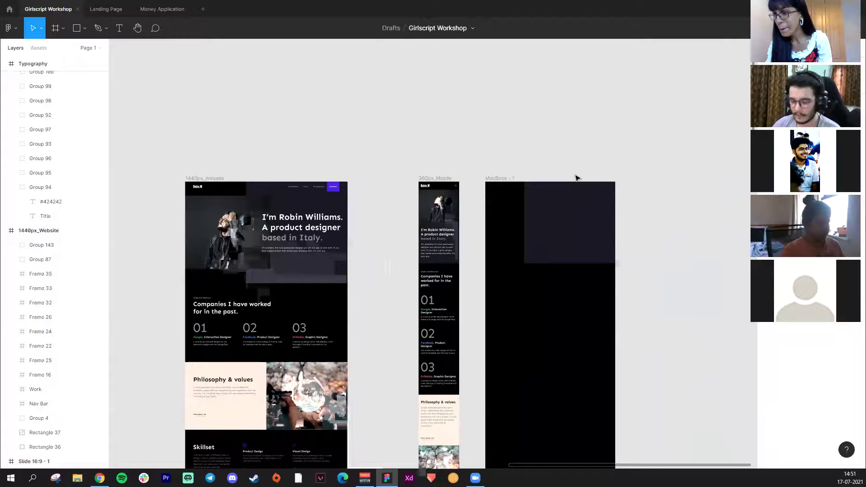
{"action": "key", "text": "ctrl+plus"}
{"action": "scroll", "coordinate": [416, 176], "scroll_direction": "left", "scroll_amount": 12}
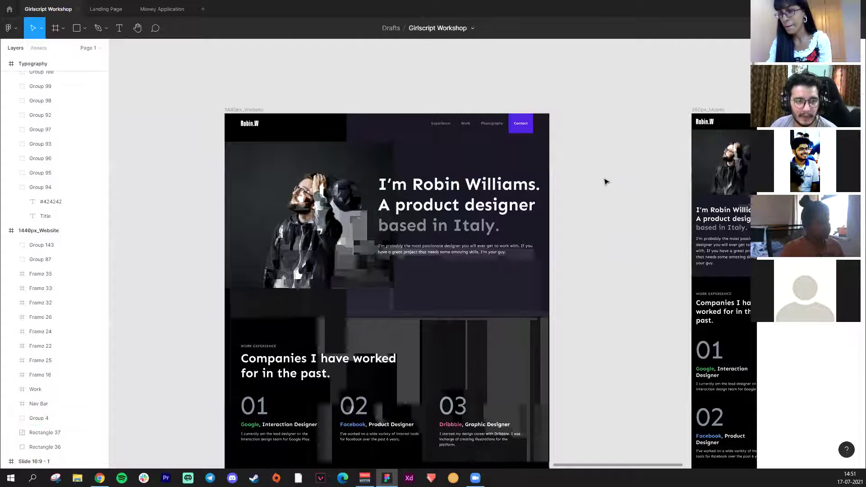
- Add the text "I'm Someon" on the dark purple rectangle of the MacBook frame and set its font size to 64
{"action": "scroll", "coordinate": [451, 194], "scroll_direction": "right", "scroll_amount": 12}
{"action": "scroll", "coordinate": [354, 210], "scroll_direction": "right", "scroll_amount": 9}
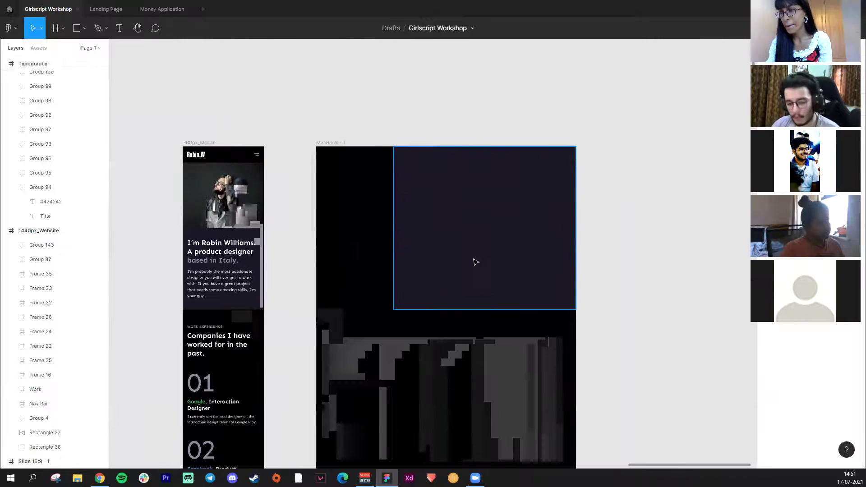
{"action": "left_click", "coordinate": [459, 199]}
{"action": "type", "text": "I"}
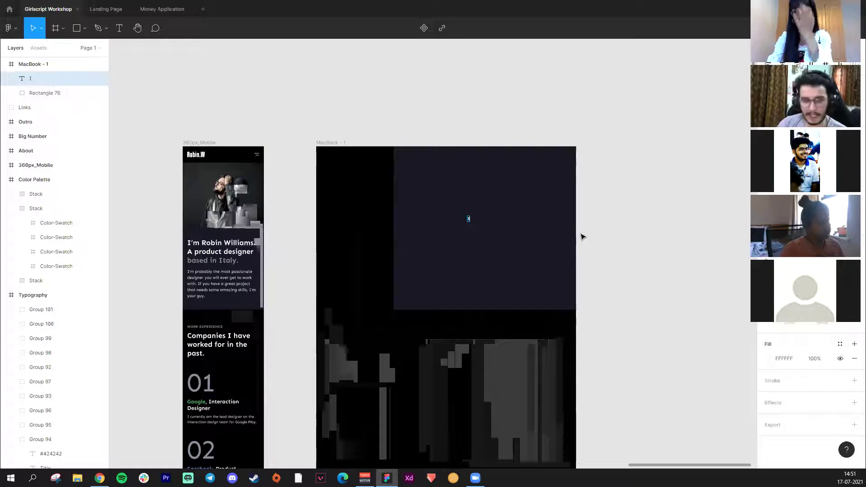
{"action": "type", "text": "'m So"}
{"action": "scroll", "coordinate": [582, 236], "scroll_direction": "down", "scroll_amount": 1}
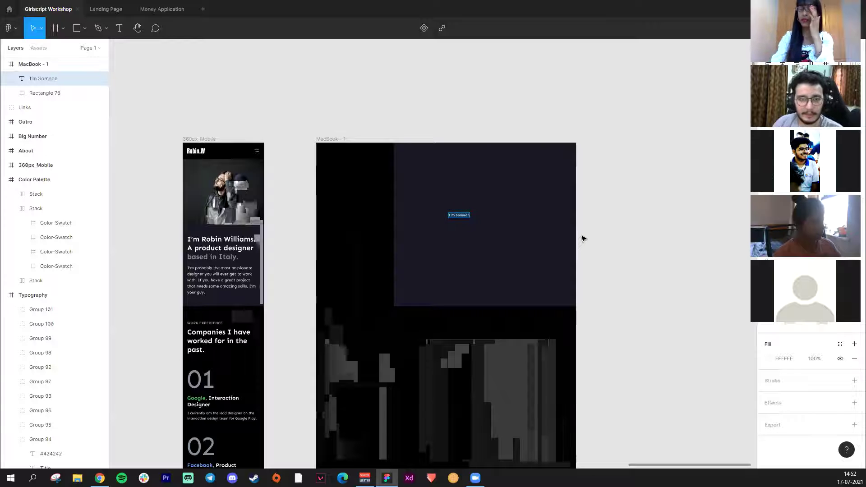
{"action": "left_click", "coordinate": [843, 316]}
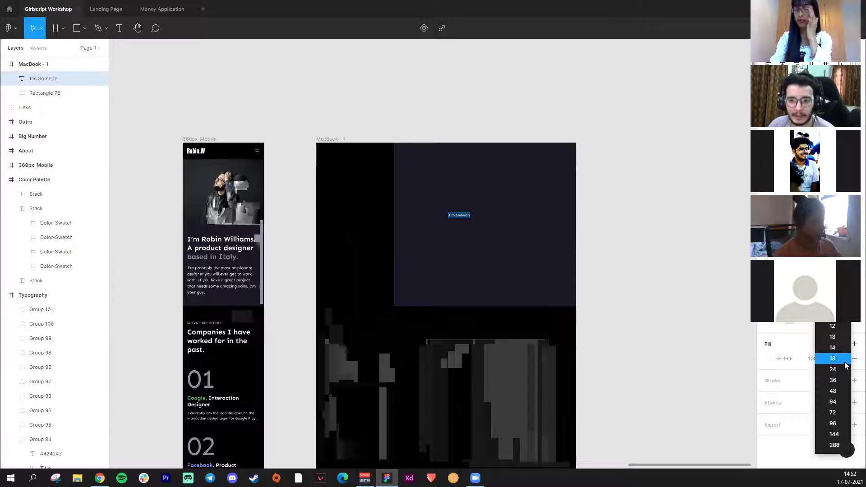
{"action": "left_click", "coordinate": [845, 405]}
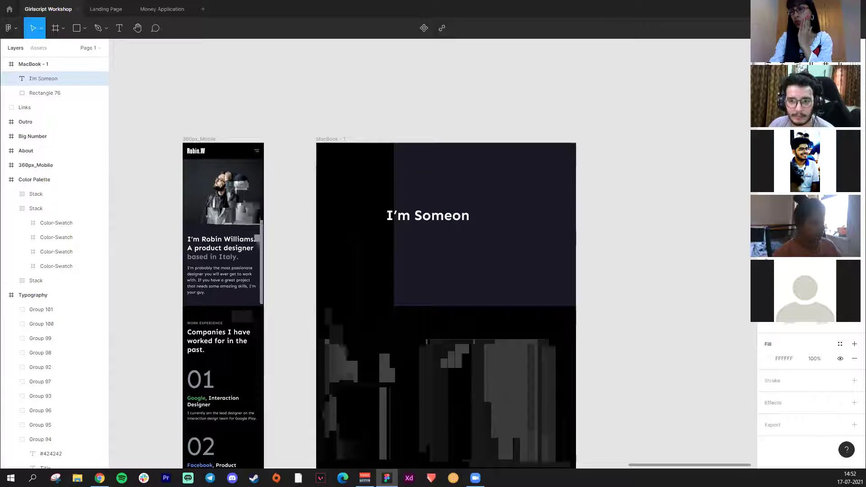
- Correct the heading's wording to "I'm Someone" and add "New" on a second line
{"action": "left_click", "coordinate": [672, 234]}
{"action": "left_click", "coordinate": [451, 216]}
{"action": "double_click", "coordinate": [451, 215]}
{"action": "left_click", "coordinate": [466, 216]}
{"action": "type", "text": "E"}
{"action": "key", "text": "Escape"}
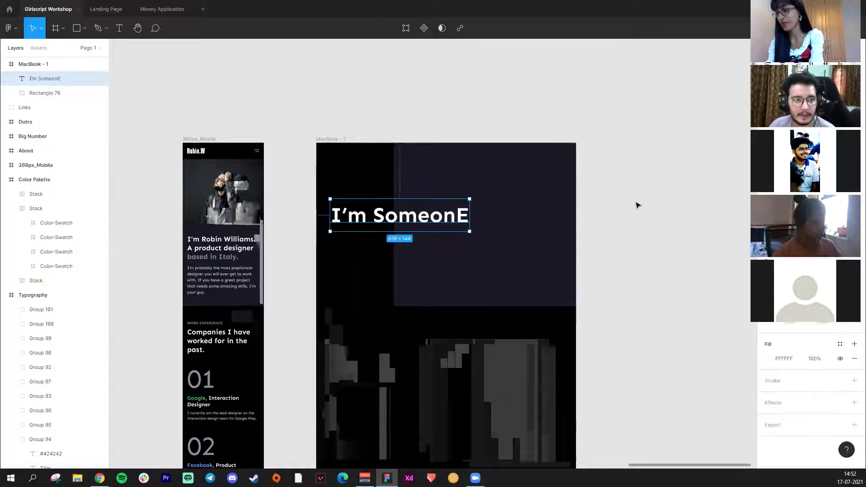
{"action": "double_click", "coordinate": [464, 215]}
{"action": "left_click", "coordinate": [464, 216]}
{"action": "key", "text": "BackSpace"}
{"action": "type", "text": "e"}
{"action": "key", "text": "Return"}
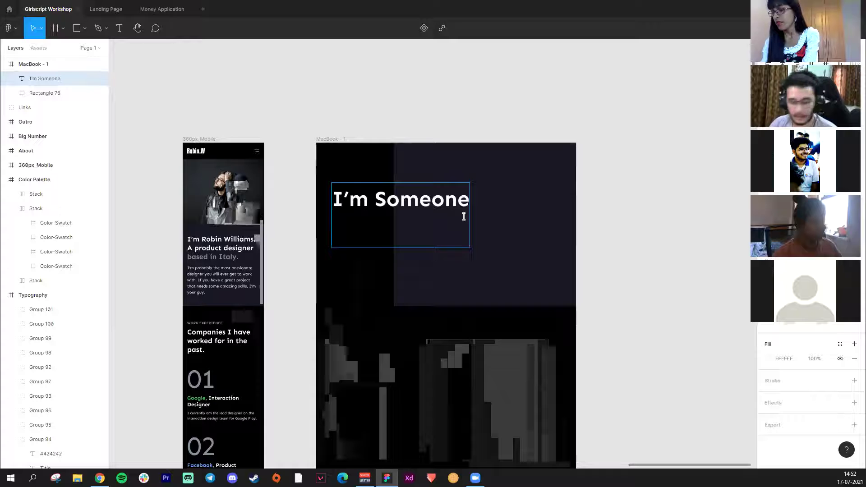
{"action": "type", "text": "New"}
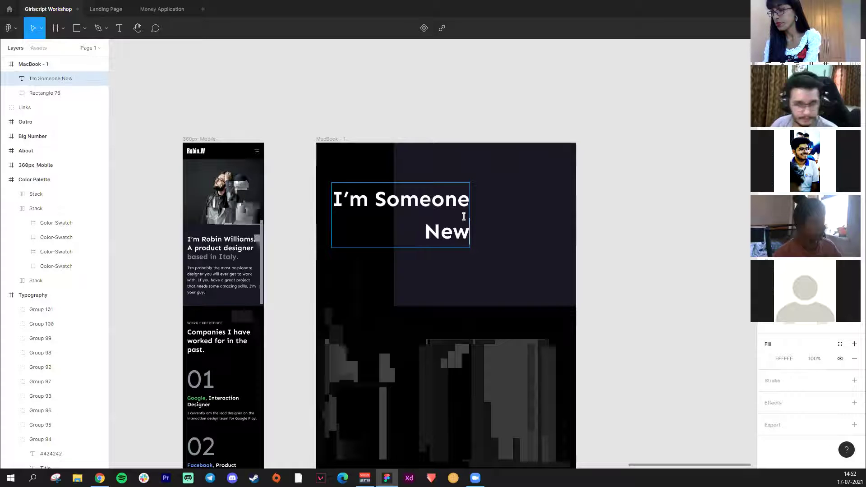
- Left-align the "I'm Someone New" heading and move it to the right, fully inside the dark purple rectangle
{"action": "key", "text": "ctrl+a"}
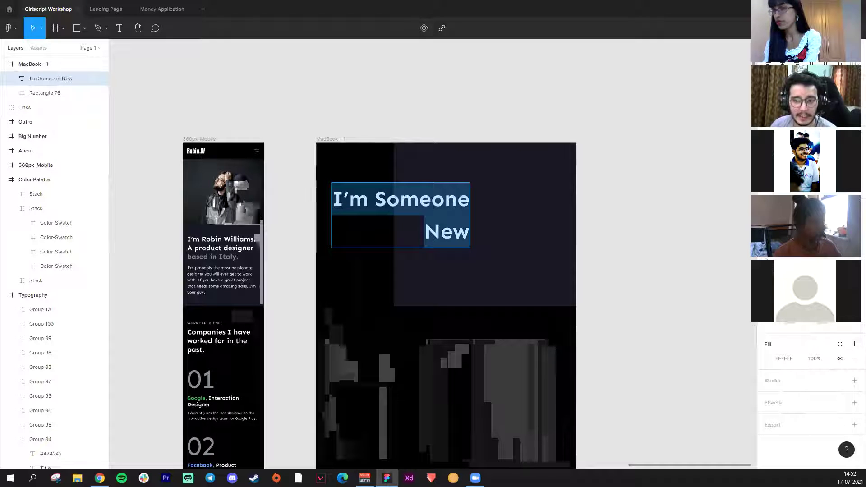
{"action": "key", "text": "ctrl+alt+t"}
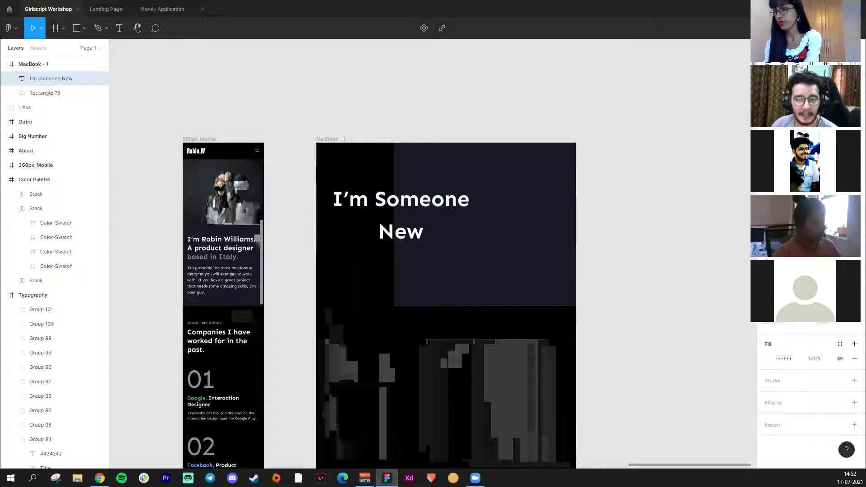
{"action": "key", "text": "ctrl+alt+l"}
{"action": "key", "text": "ctrl+alt+r"}
{"action": "key", "text": "ctrl+alt+l"}
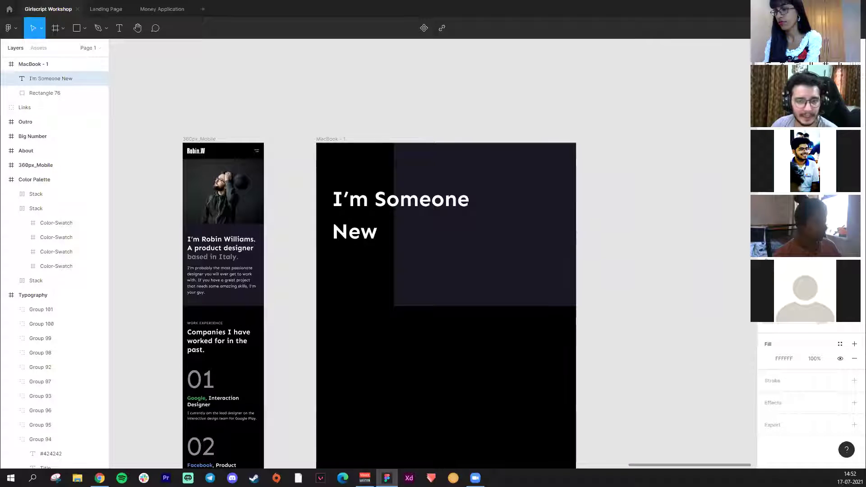
{"action": "key", "text": "ctrl+a"}
{"action": "key", "text": "Escape"}
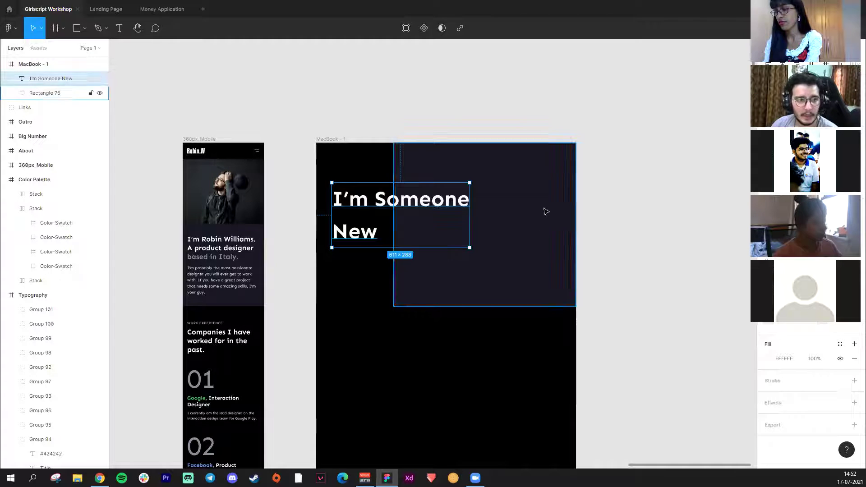
{"action": "left_click_drag", "start_coordinate": [420, 204], "coordinate": [517, 206]}
{"action": "left_click", "coordinate": [605, 277]}
- Draw a photo placeholder rectangle about 604 × 548 at the left edge of the MacBook frame, following the website's hero layout
{"action": "left_click_drag", "start_coordinate": [295, 254], "coordinate": [595, 195]}
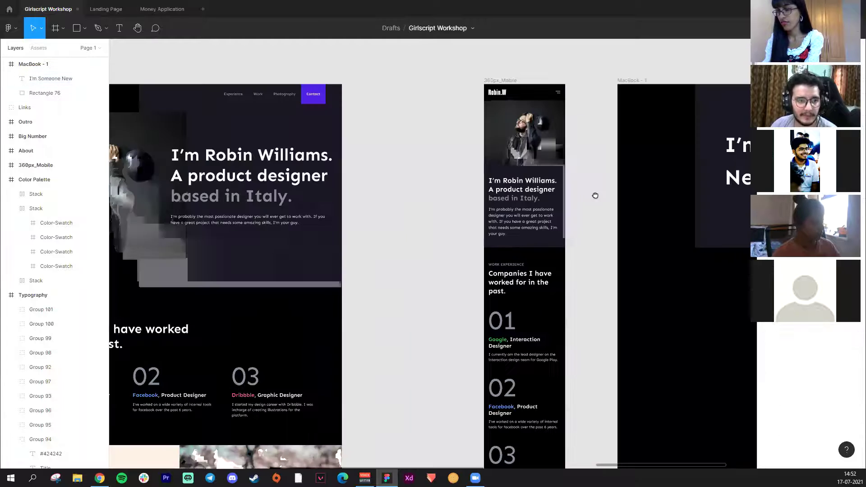
{"action": "scroll", "coordinate": [595, 195], "scroll_direction": "left", "scroll_amount": 5}
{"action": "scroll", "coordinate": [451, 235], "scroll_direction": "right", "scroll_amount": 3}
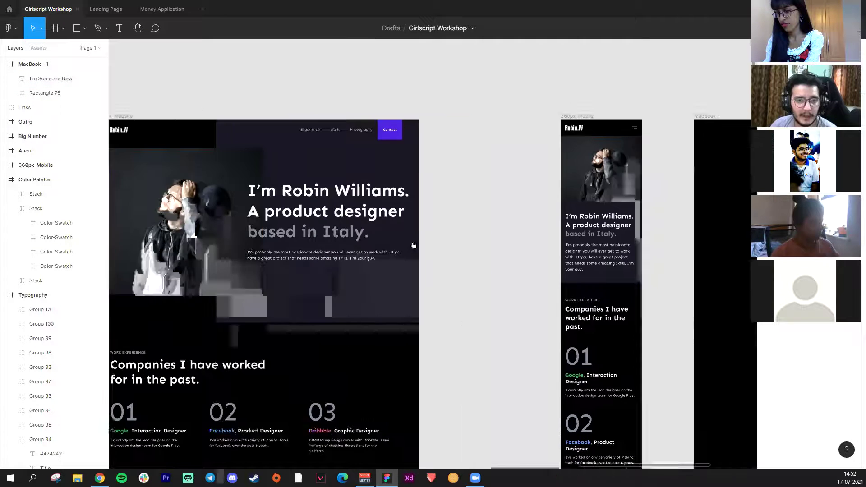
{"action": "scroll", "coordinate": [424, 249], "scroll_direction": "right", "scroll_amount": 5}
{"action": "scroll", "coordinate": [367, 224], "scroll_direction": "left", "scroll_amount": 7}
{"action": "left_click", "coordinate": [293, 216]}
{"action": "left_click", "coordinate": [567, 267]}
{"action": "scroll", "coordinate": [526, 222], "scroll_direction": "right", "scroll_amount": 10}
{"action": "key", "text": "r"}
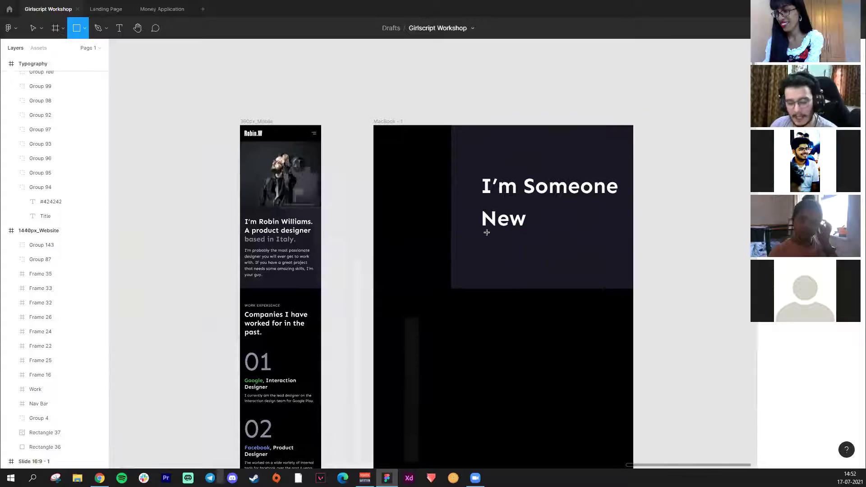
{"action": "left_click_drag", "start_coordinate": [373, 143], "coordinate": [510, 269]}
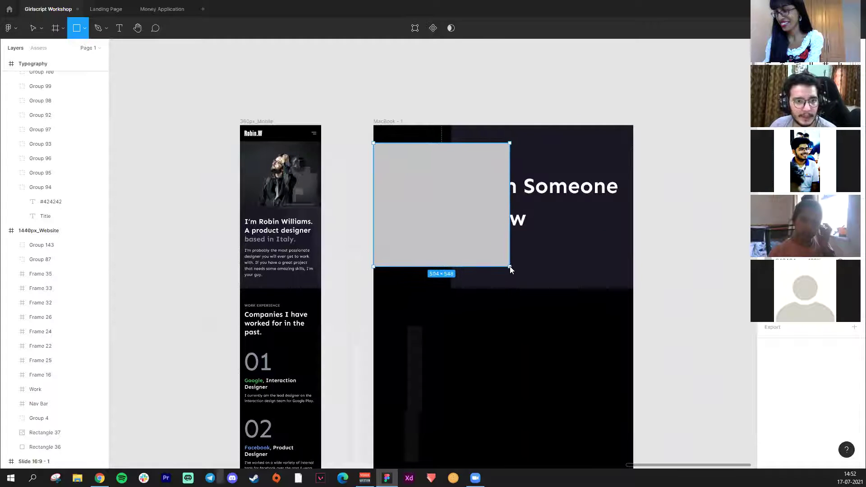
- Send the photo placeholder rectangle one layer backward, behind the "I'm Someone New" heading
{"action": "right_click", "coordinate": [462, 191]}
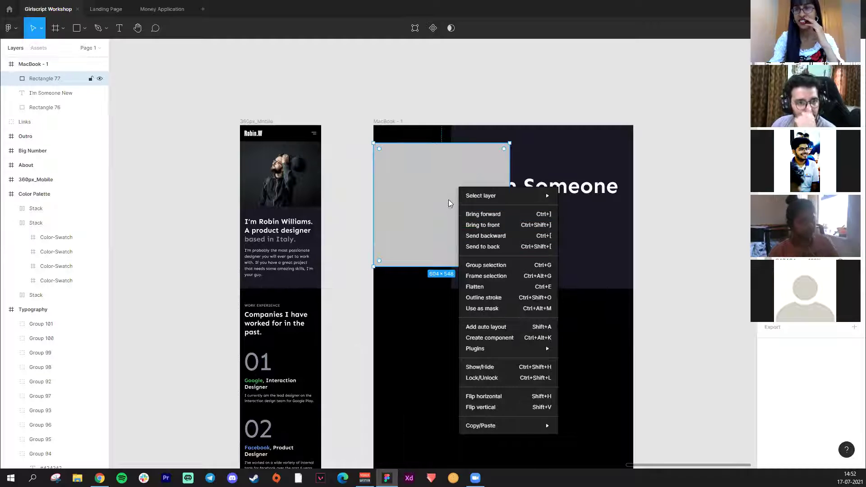
{"action": "left_click", "coordinate": [503, 235]}
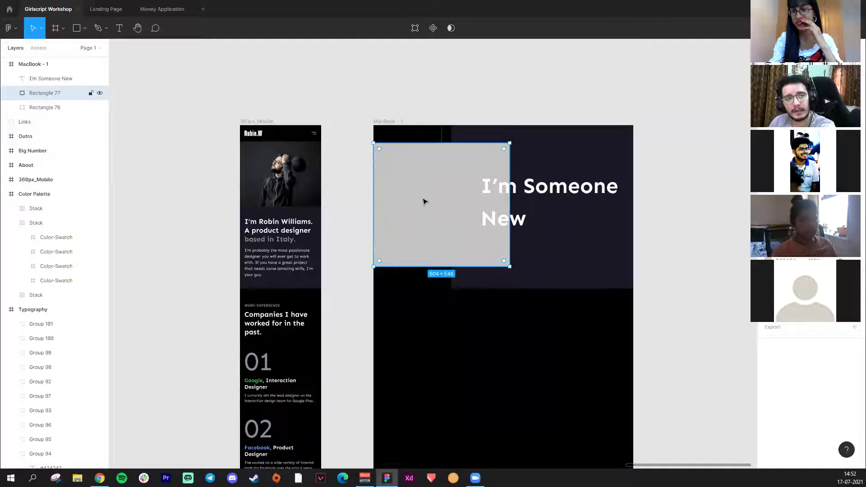
- Review the installed plugins in the plugin manager, glancing at the Account and Community settings
{"action": "left_click", "coordinate": [11, 28]}
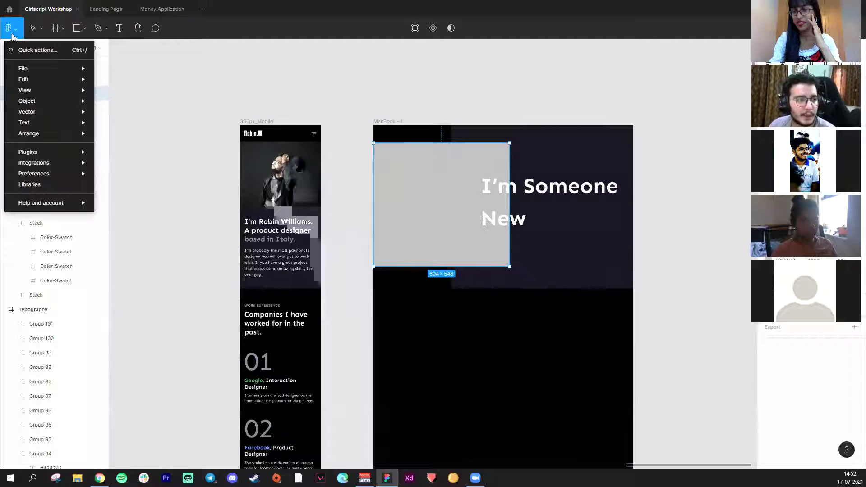
{"action": "mouse_move", "coordinate": [70, 155]}
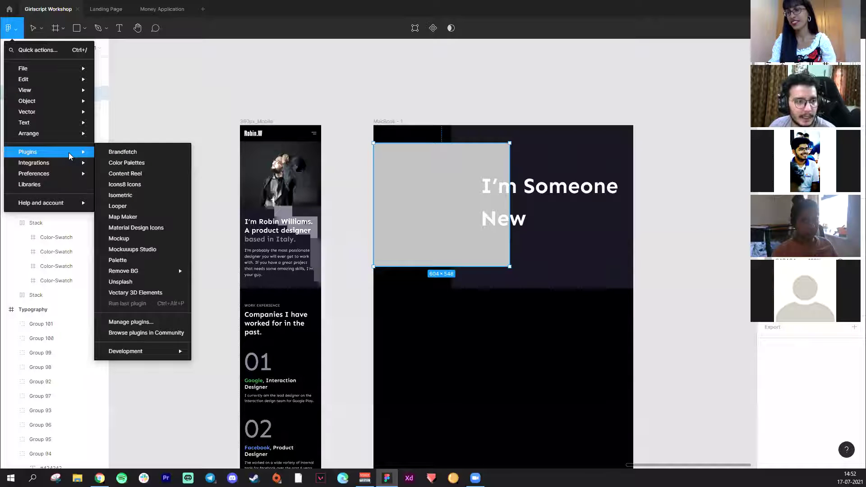
{"action": "left_click", "coordinate": [149, 322]}
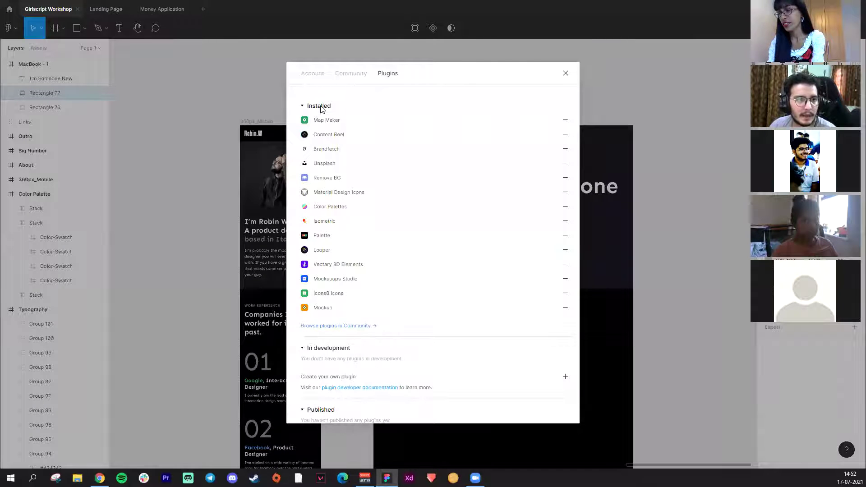
{"action": "left_click", "coordinate": [314, 74]}
{"action": "left_click", "coordinate": [350, 73]}
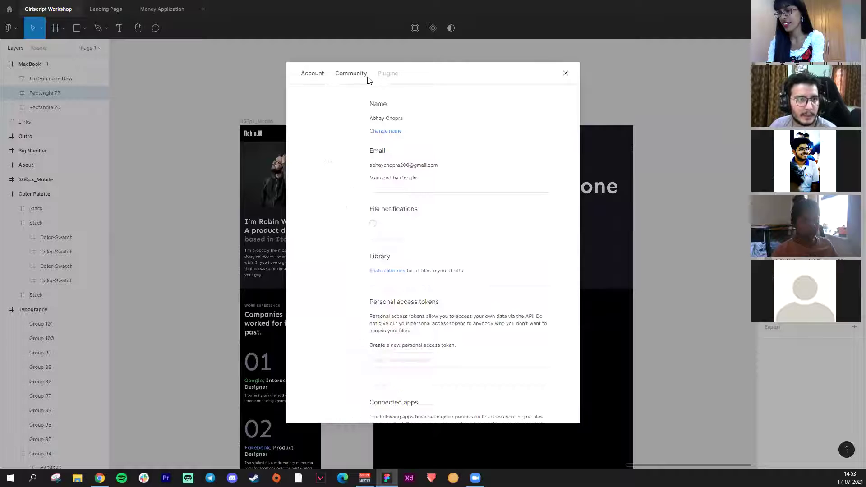
{"action": "left_click", "coordinate": [390, 77]}
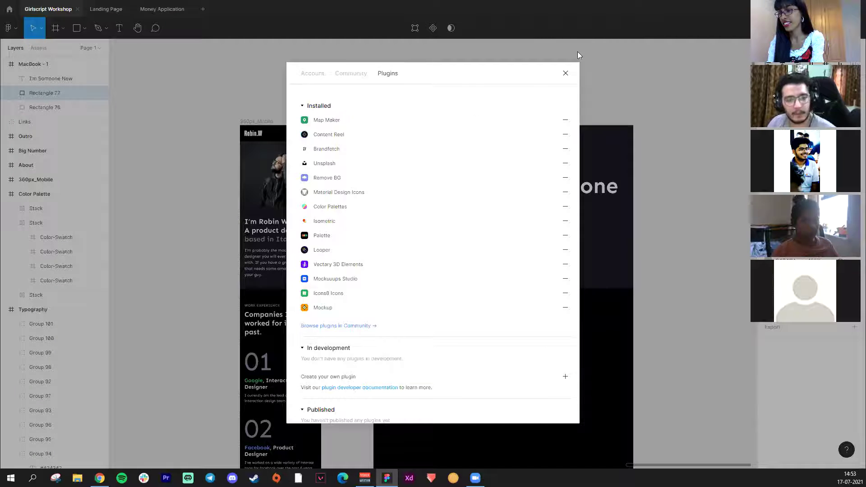
{"action": "left_click", "coordinate": [566, 73]}
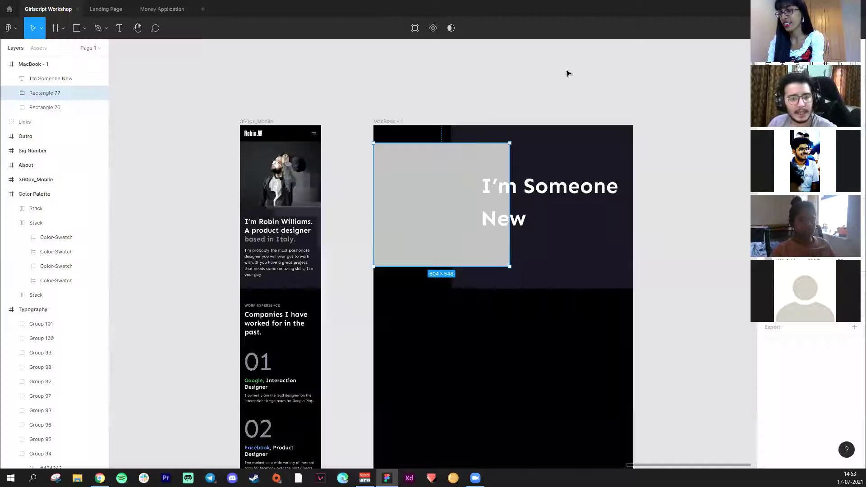
- View the Community plugins page from the installed plugins list, return to the Girlscript Workshop file and close the plugin manager
{"action": "left_click", "coordinate": [15, 32]}
{"action": "mouse_move", "coordinate": [78, 154]}
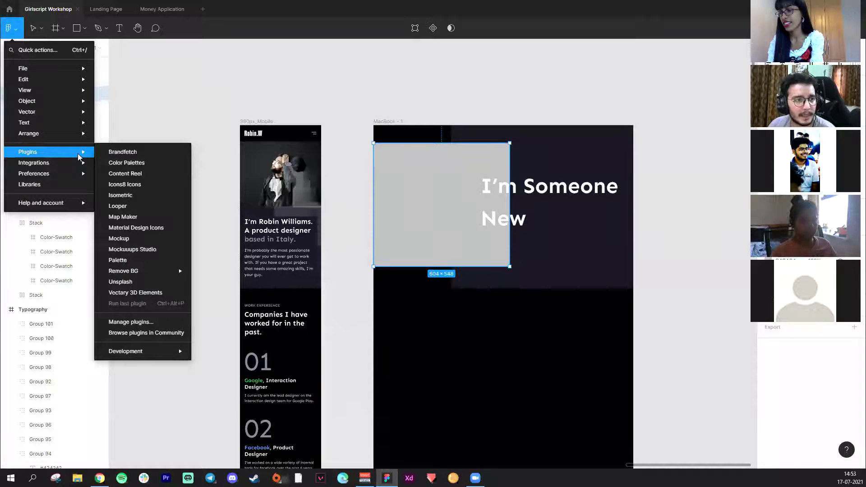
{"action": "left_click", "coordinate": [139, 323]}
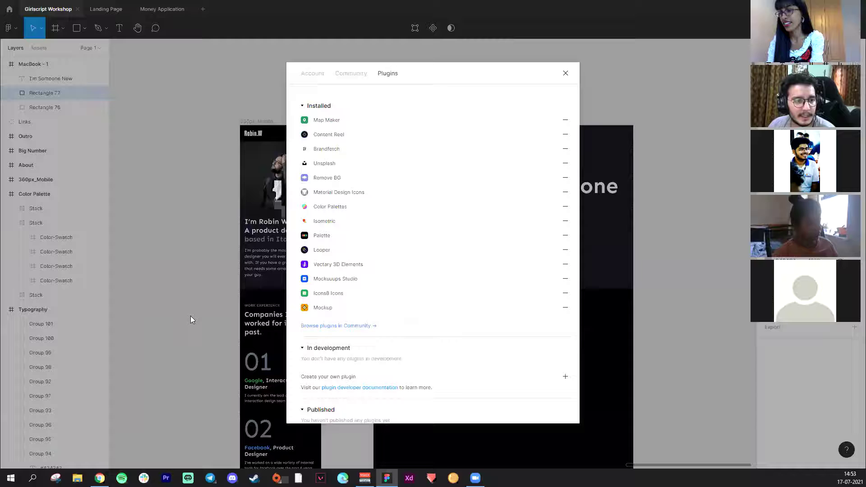
{"action": "left_click", "coordinate": [348, 325]}
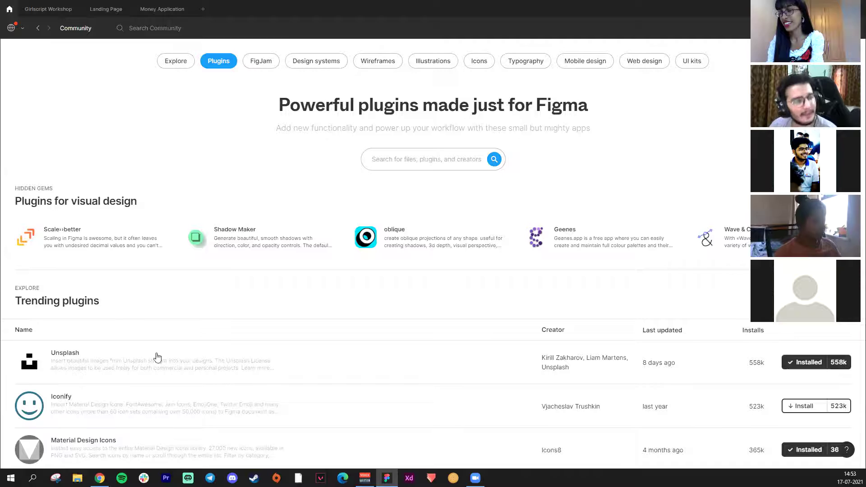
{"action": "left_click", "coordinate": [48, 9]}
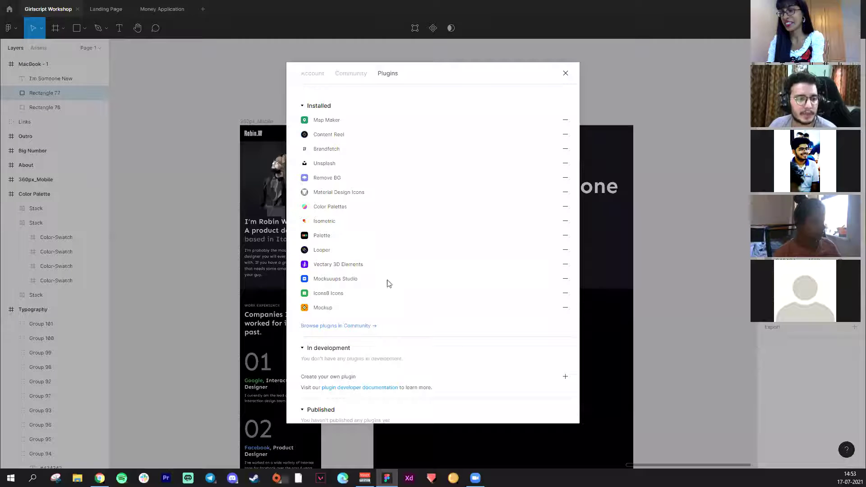
{"action": "left_click", "coordinate": [566, 72]}
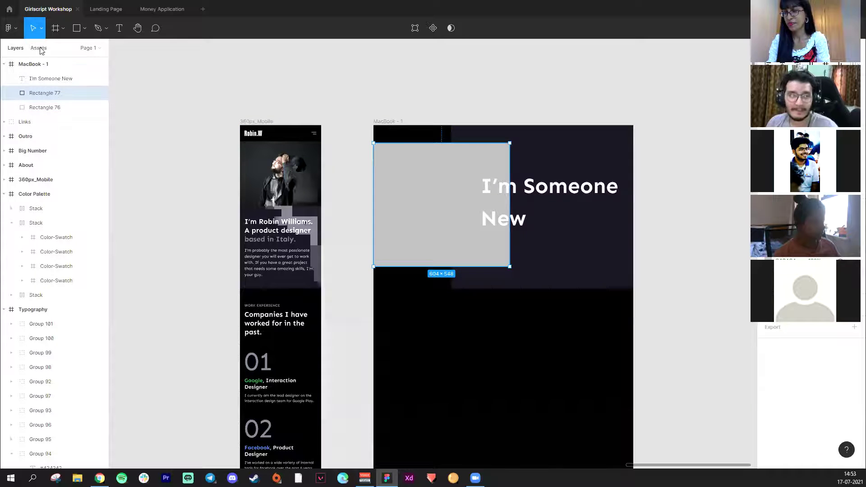
- Fill the photo placeholder rectangle with the white puppy photo from the Unsplash plugin's Editorial images
{"action": "left_click", "coordinate": [9, 28]}
{"action": "mouse_move", "coordinate": [47, 154]}
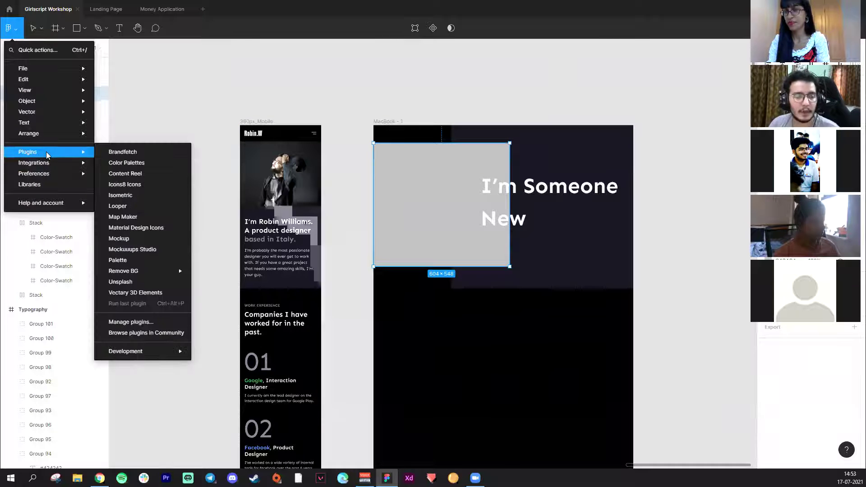
{"action": "left_click", "coordinate": [141, 282]}
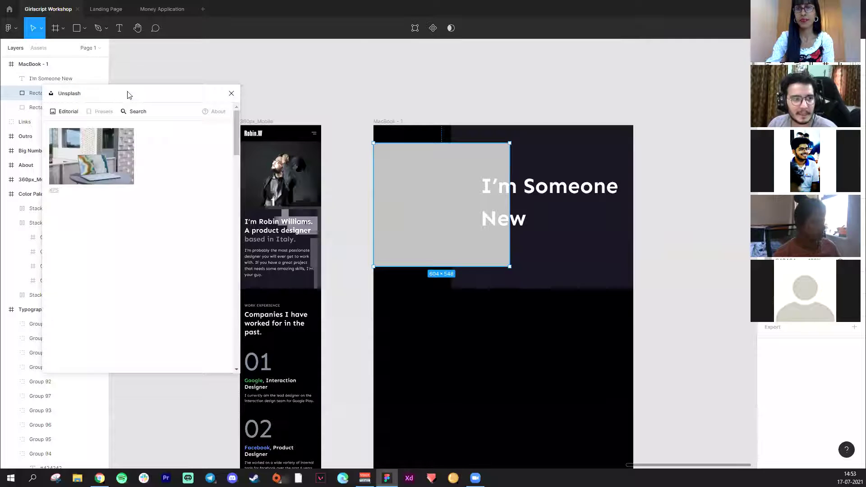
{"action": "left_click_drag", "start_coordinate": [127, 94], "coordinate": [236, 90]}
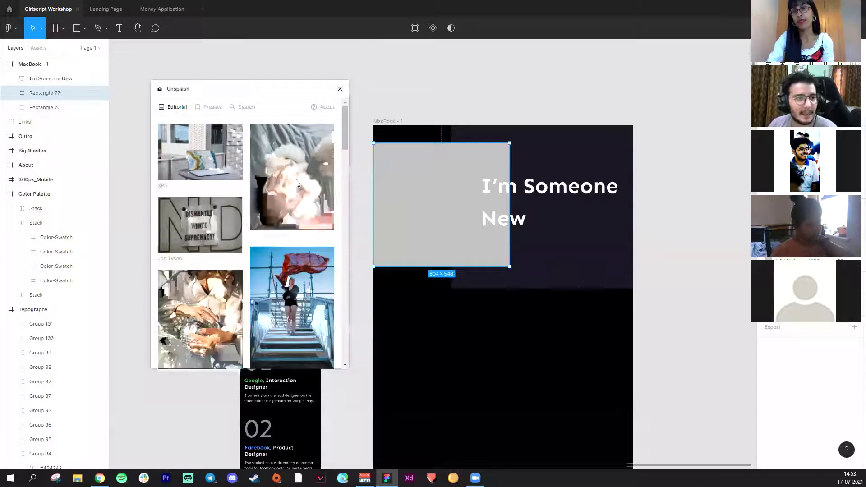
{"action": "left_click", "coordinate": [308, 171]}
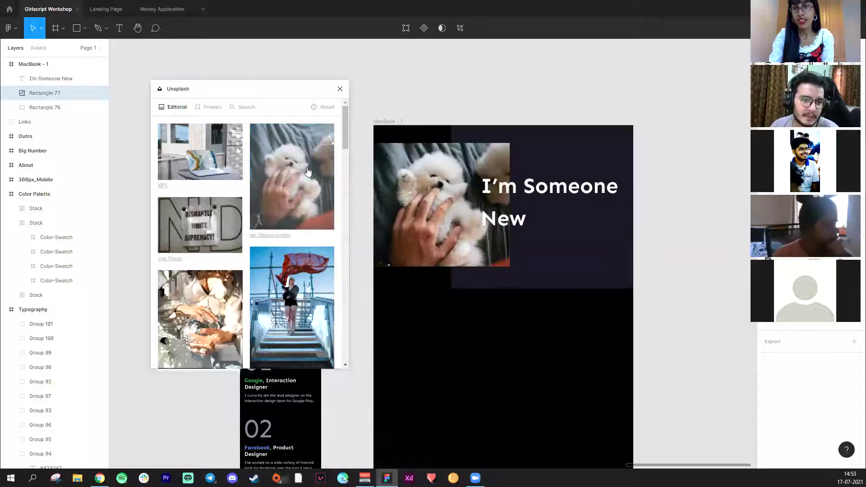
{"action": "left_click", "coordinate": [340, 89]}
{"action": "left_click", "coordinate": [473, 85]}
- Narrow the puppy photo and lower it slightly, and nudge the "I'm Someone New" heading down beside it
{"action": "left_click", "coordinate": [447, 203]}
{"action": "left_click_drag", "start_coordinate": [510, 143], "coordinate": [493, 140]}
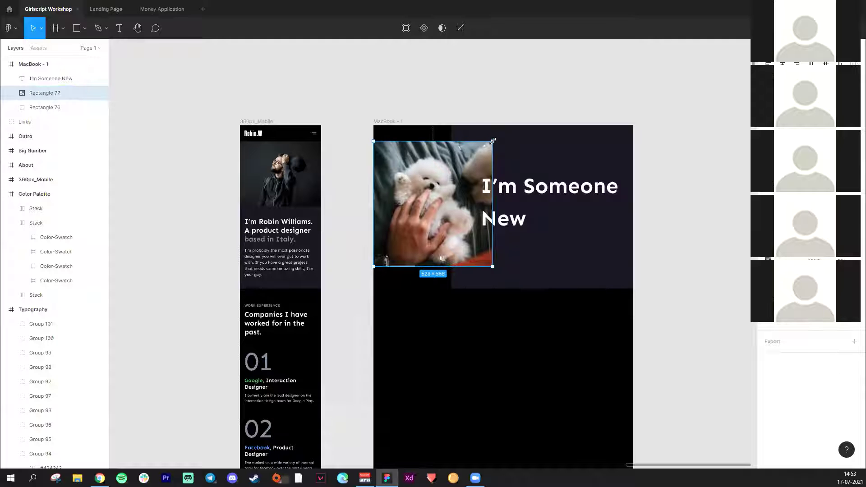
{"action": "left_click_drag", "start_coordinate": [455, 166], "coordinate": [456, 177]}
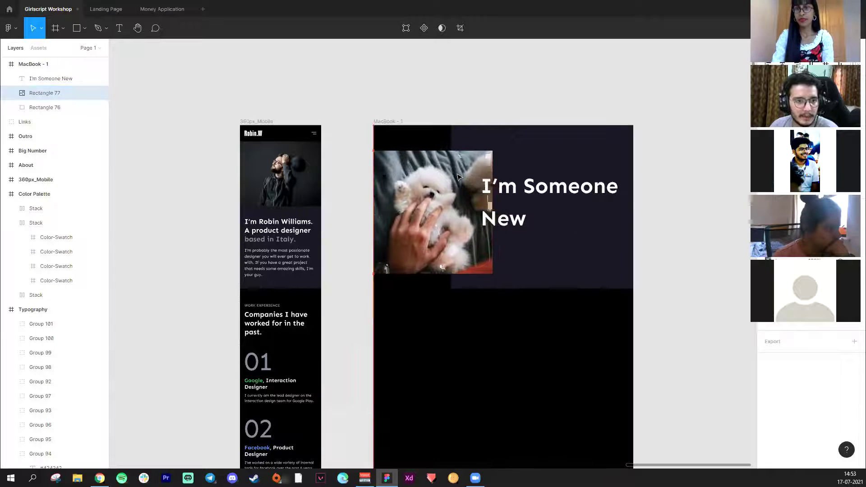
{"action": "left_click", "coordinate": [509, 191]}
{"action": "left_click_drag", "start_coordinate": [542, 188], "coordinate": [540, 193]}
{"action": "left_click", "coordinate": [657, 188]}
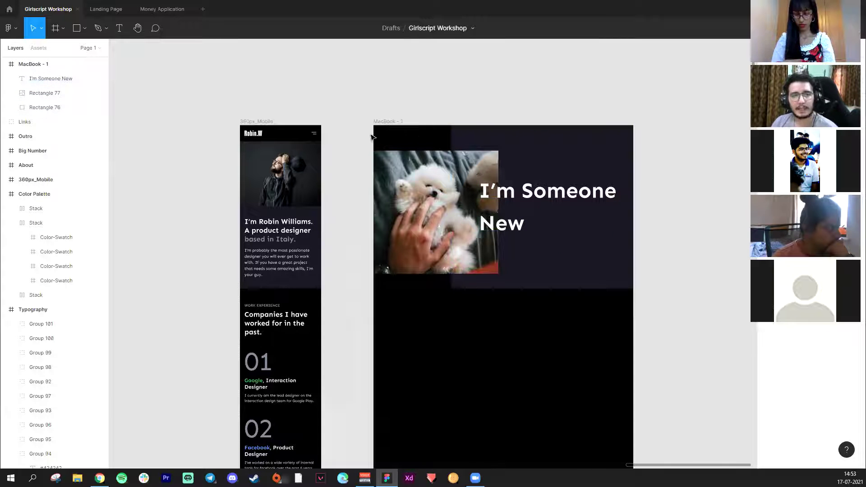
- Examine the navigation bar of the 1440px_Website frame, including its logo and its group of links
{"action": "scroll", "coordinate": [316, 101], "scroll_direction": "left", "scroll_amount": 10}
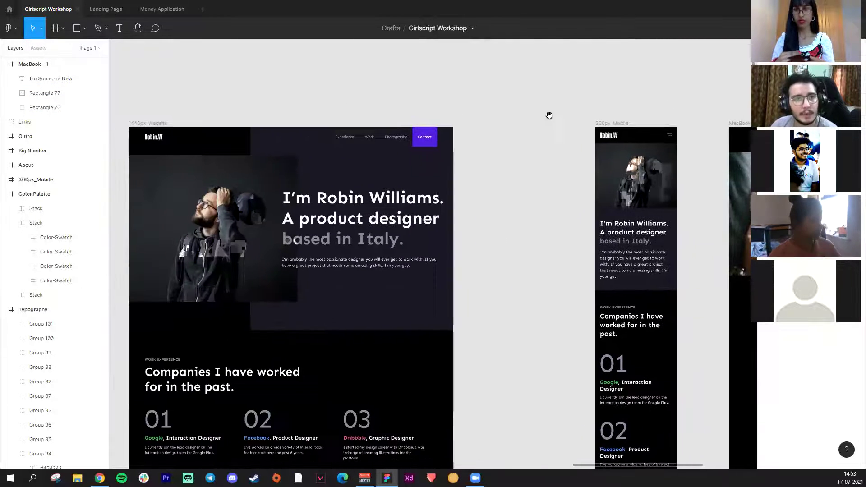
{"action": "scroll", "coordinate": [546, 122], "scroll_direction": "left", "scroll_amount": 5}
{"action": "left_click", "coordinate": [263, 152]}
{"action": "double_click", "coordinate": [264, 153]}
{"action": "left_click", "coordinate": [280, 109]}
{"action": "left_click", "coordinate": [451, 156]}
{"action": "left_click", "coordinate": [454, 157]}
{"action": "left_click", "coordinate": [502, 134]}
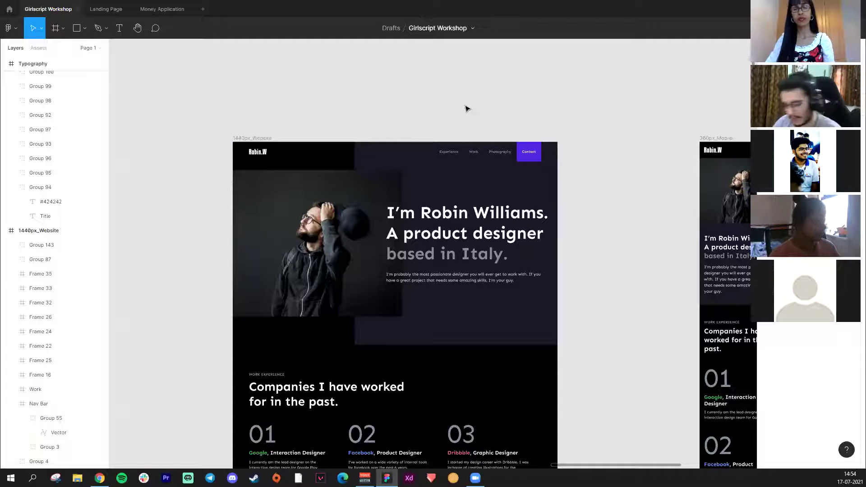
{"action": "key", "text": "minus"}
{"action": "key", "text": "plus"}
{"action": "left_click_drag", "start_coordinate": [487, 316], "coordinate": [528, 246]}
{"action": "left_click_drag", "start_coordinate": [574, 286], "coordinate": [609, 309]}
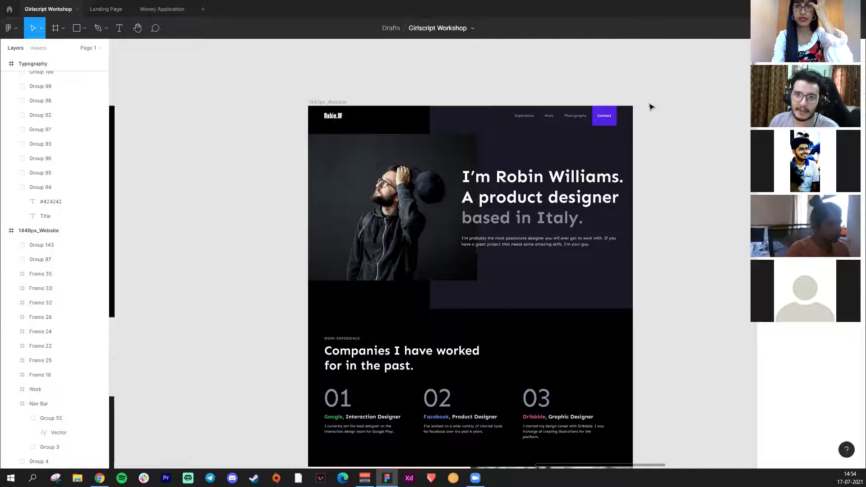
- Add auto layout to the group of navigation links in the 1440px_Website header and step into its nested layers
{"action": "double_click", "coordinate": [608, 125]}
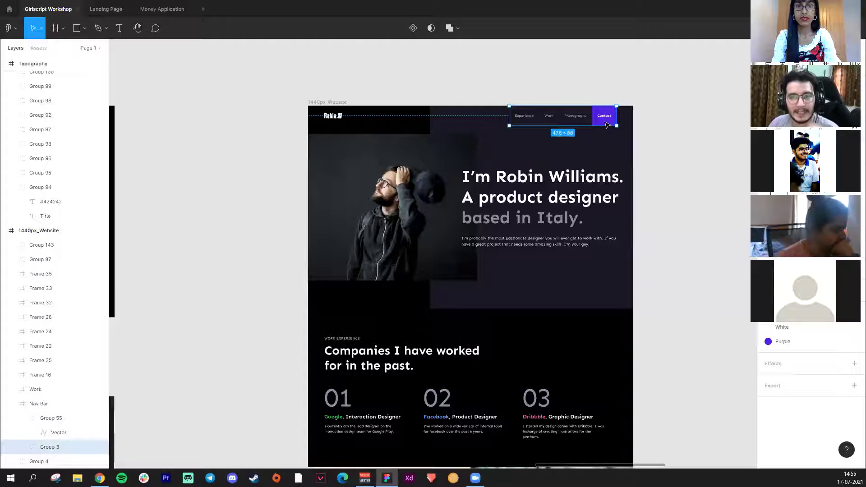
{"action": "key", "text": "shift+a"}
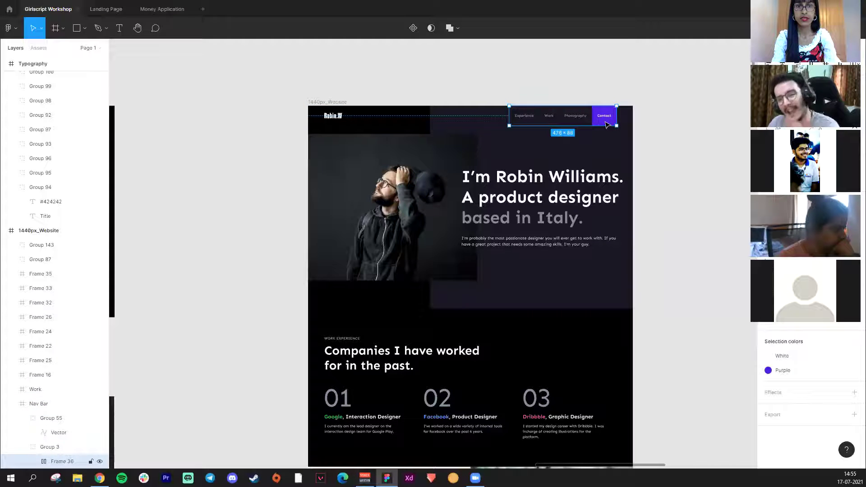
{"action": "left_click", "coordinate": [716, 145]}
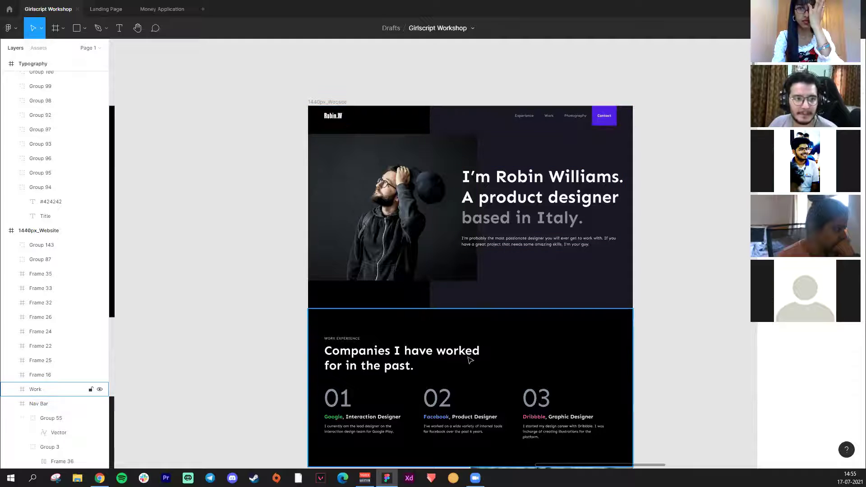
{"action": "left_click", "coordinate": [608, 118]}
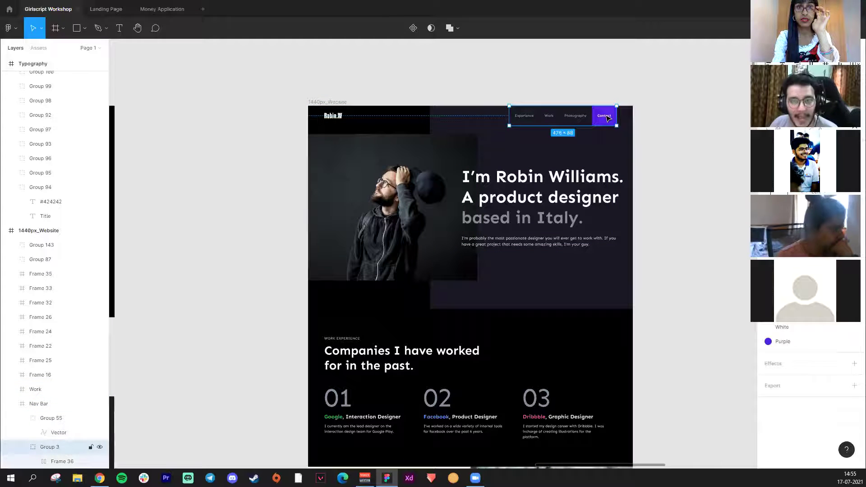
{"action": "double_click", "coordinate": [608, 118]}
{"action": "left_click", "coordinate": [645, 212]}
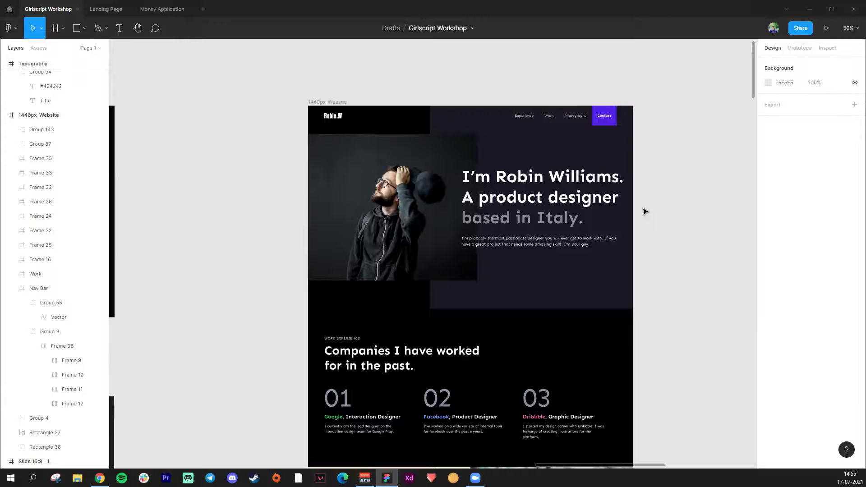
- Inspect the text settings of the main heading and the paragraph below it in the 1440px_Website hero section
{"action": "left_click_drag", "start_coordinate": [642, 207], "coordinate": [659, 218]}
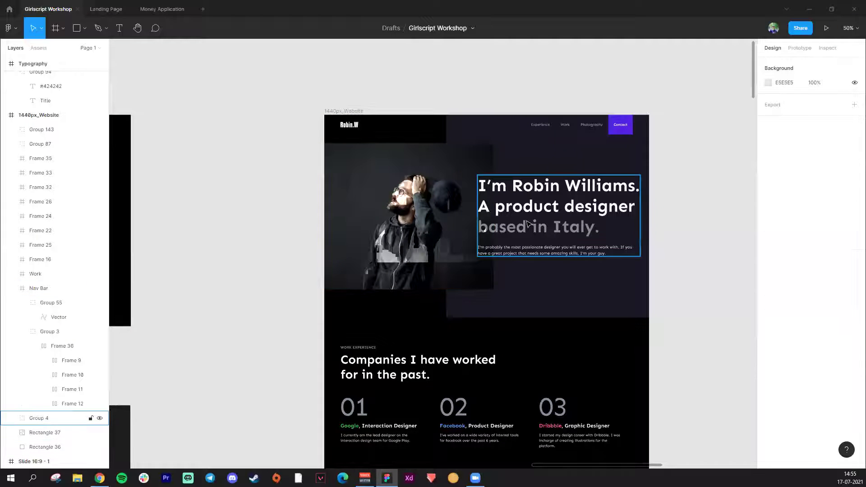
{"action": "left_click", "coordinate": [525, 203]}
{"action": "double_click", "coordinate": [526, 203]}
{"action": "double_click", "coordinate": [525, 201]}
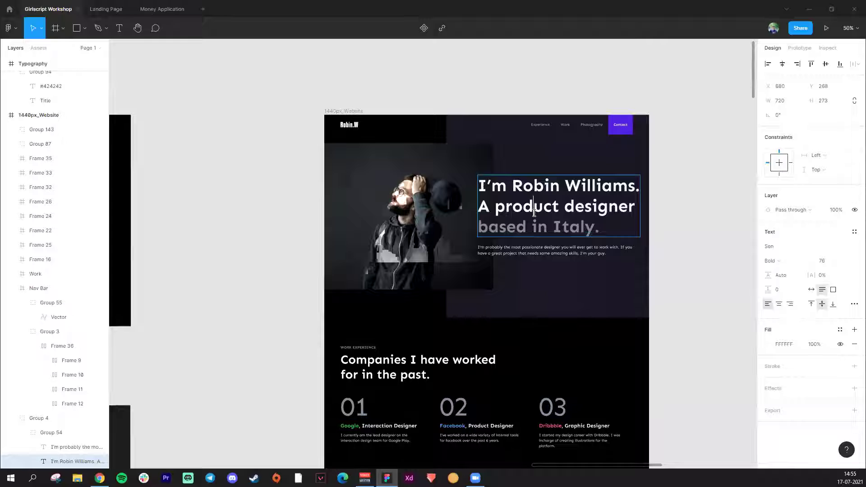
{"action": "left_click", "coordinate": [531, 245]}
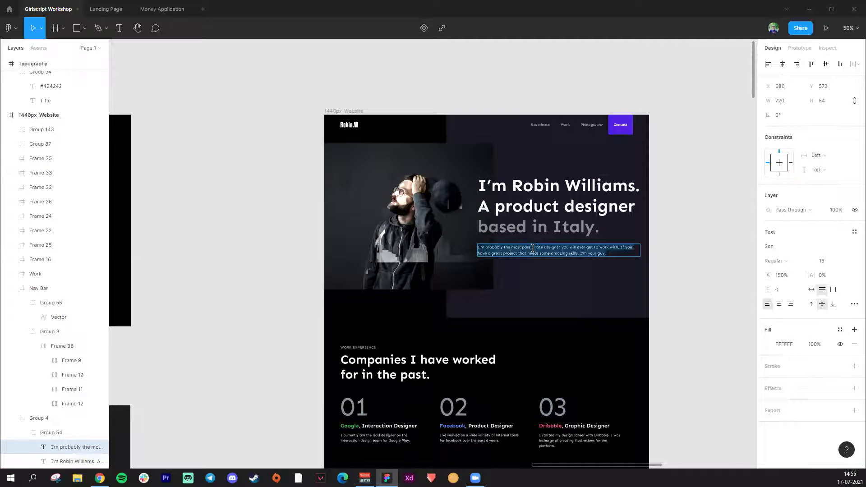
{"action": "scroll", "coordinate": [669, 286], "scroll_direction": "down", "scroll_amount": 1}
{"action": "left_click", "coordinate": [666, 362]}
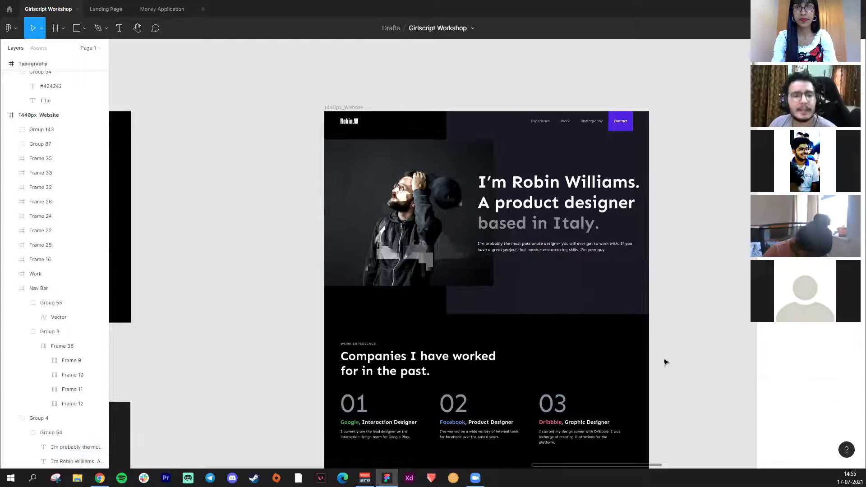
- Review the sections of the 1440px_Website frame from the work experience section down to the contact form and footer
{"action": "scroll", "coordinate": [666, 362], "scroll_direction": "down", "scroll_amount": 5}
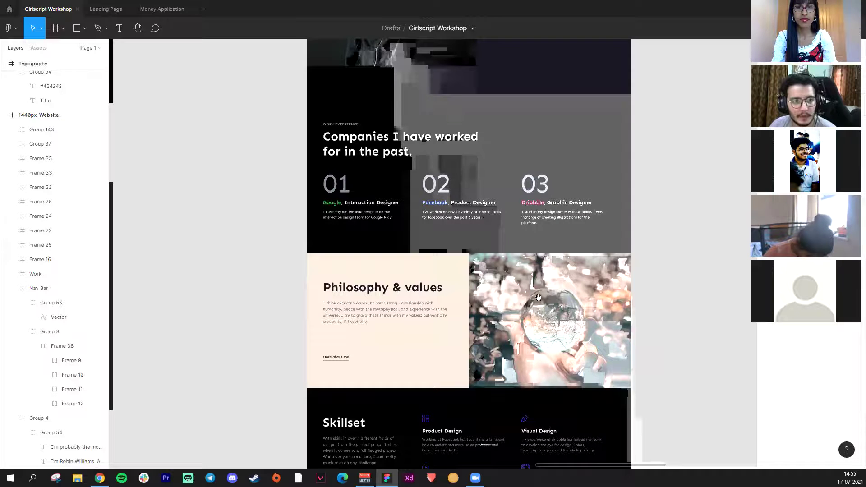
{"action": "scroll", "coordinate": [538, 298], "scroll_direction": "down", "scroll_amount": 3}
{"action": "left_click", "coordinate": [411, 202]}
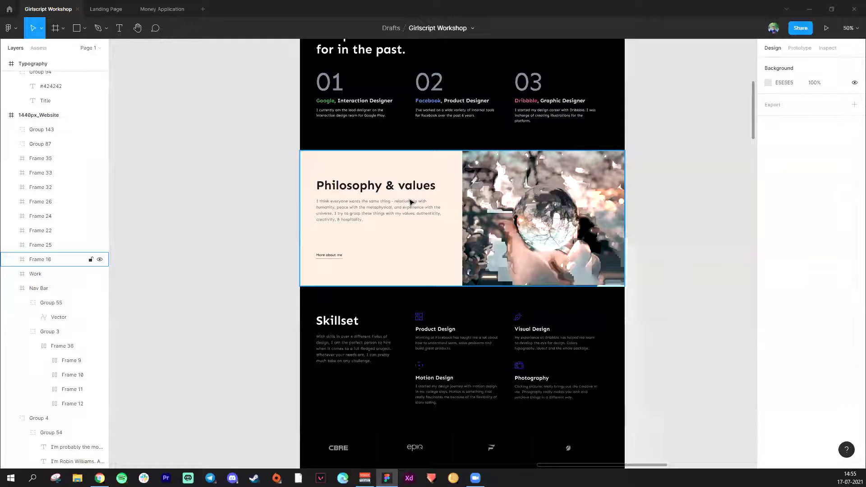
{"action": "scroll", "coordinate": [523, 205], "scroll_direction": "down", "scroll_amount": 4}
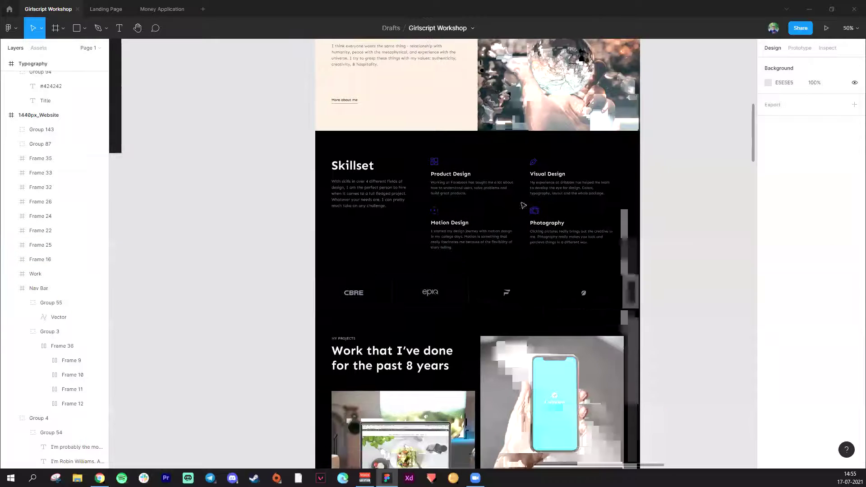
{"action": "scroll", "coordinate": [358, 247], "scroll_direction": "down", "scroll_amount": 2}
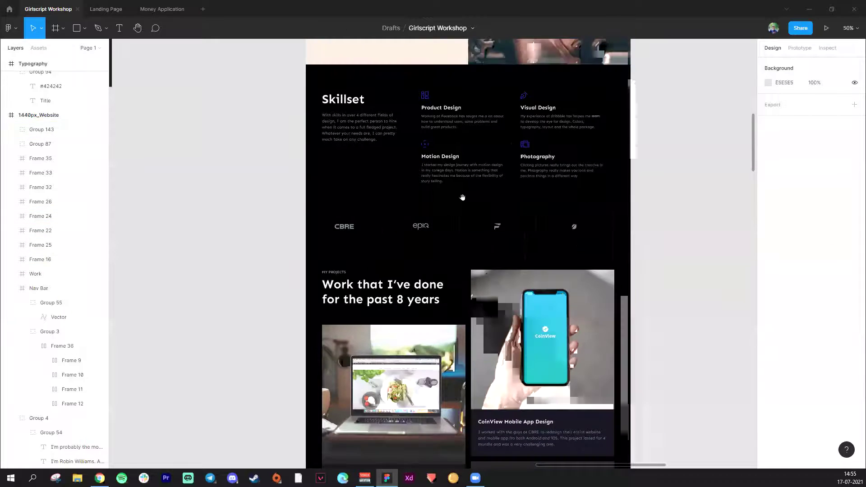
{"action": "scroll", "coordinate": [455, 271], "scroll_direction": "down", "scroll_amount": 5}
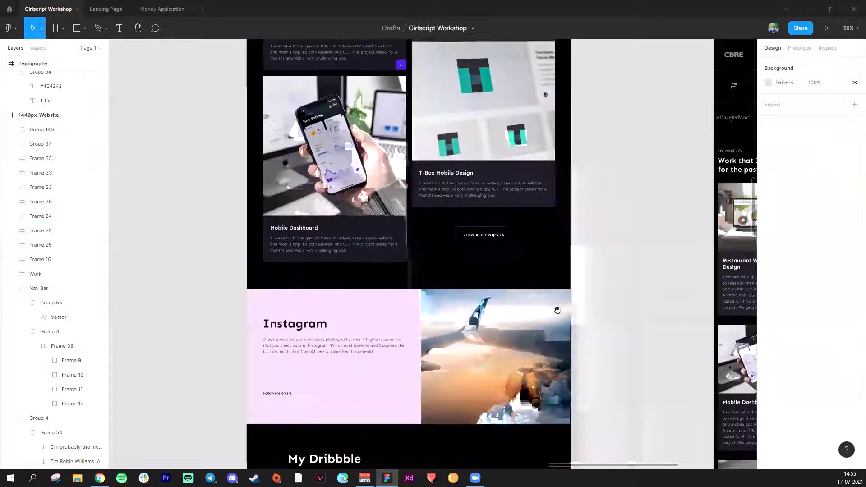
{"action": "scroll", "coordinate": [342, 243], "scroll_direction": "down", "scroll_amount": 10}
{"action": "scroll", "coordinate": [342, 244], "scroll_direction": "down", "scroll_amount": 10}
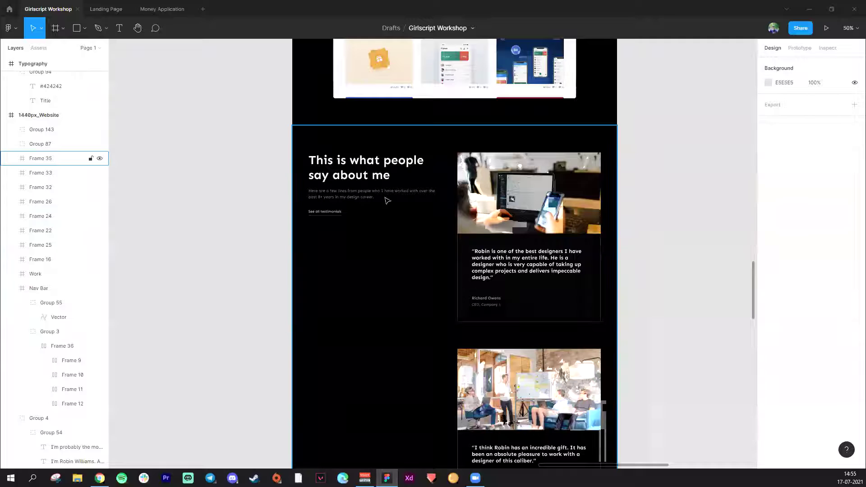
{"action": "scroll", "coordinate": [537, 402], "scroll_direction": "down", "scroll_amount": 7}
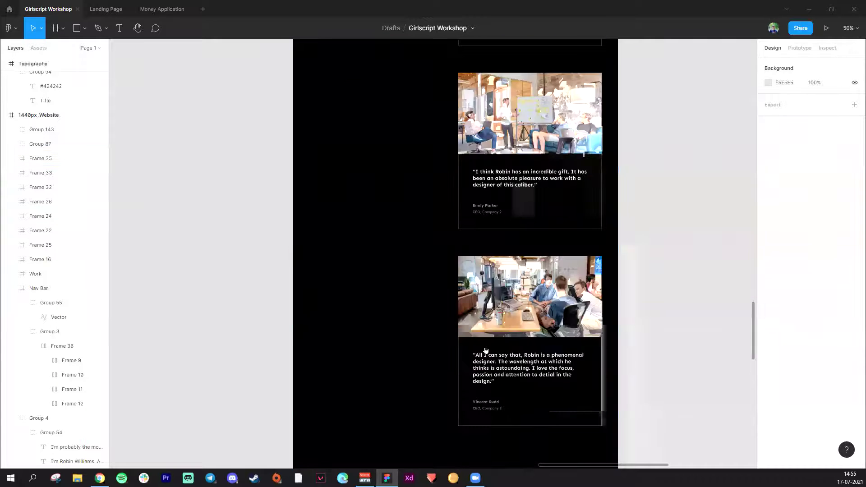
{"action": "scroll", "coordinate": [512, 256], "scroll_direction": "down", "scroll_amount": 8}
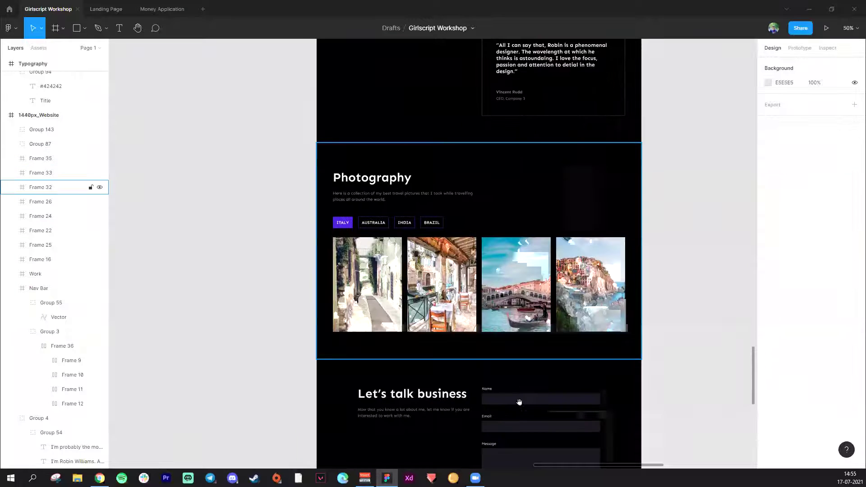
{"action": "scroll", "coordinate": [519, 402], "scroll_direction": "down", "scroll_amount": 6}
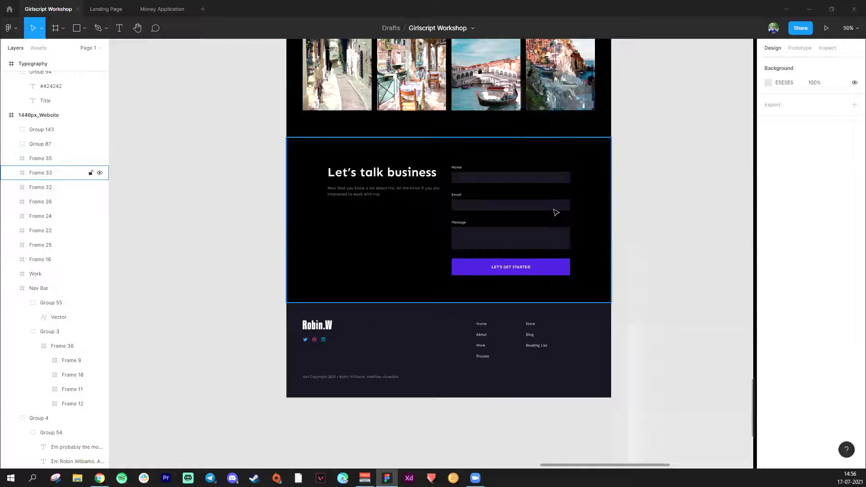
{"action": "left_click_drag", "start_coordinate": [469, 208], "coordinate": [461, 211]}
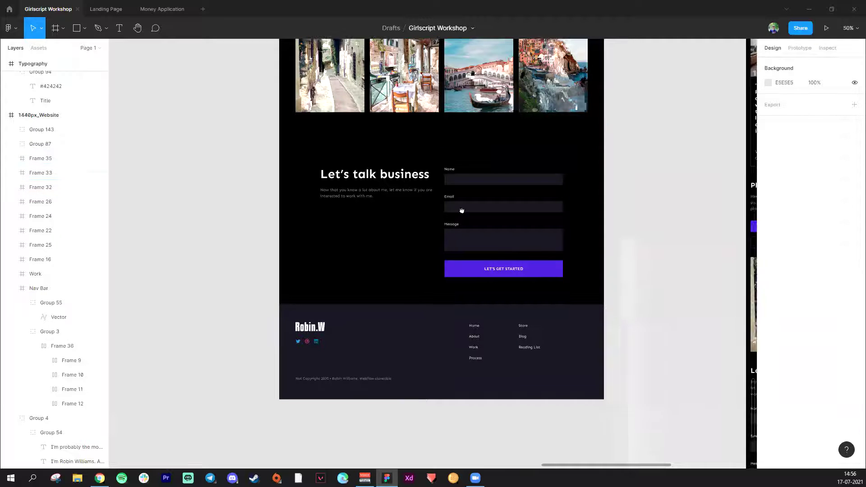
- Examine the 360px_Mobile frame and compare its stacked sections with the desktop layout of the portfolio website
{"action": "scroll", "coordinate": [567, 349], "scroll_direction": "right", "scroll_amount": 7}
{"action": "scroll", "coordinate": [567, 350], "scroll_direction": "up", "scroll_amount": 20}
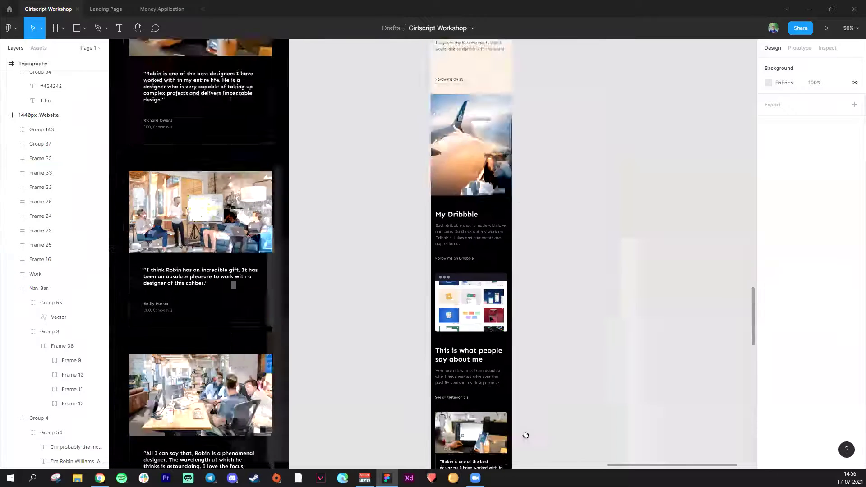
{"action": "scroll", "coordinate": [528, 310], "scroll_direction": "up", "scroll_amount": 20}
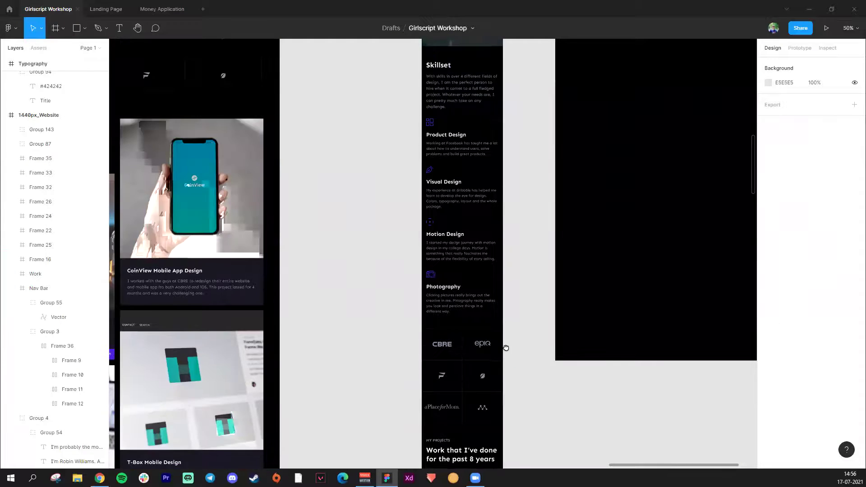
{"action": "scroll", "coordinate": [522, 279], "scroll_direction": "up", "scroll_amount": 15}
{"action": "scroll", "coordinate": [399, 177], "scroll_direction": "left", "scroll_amount": 4}
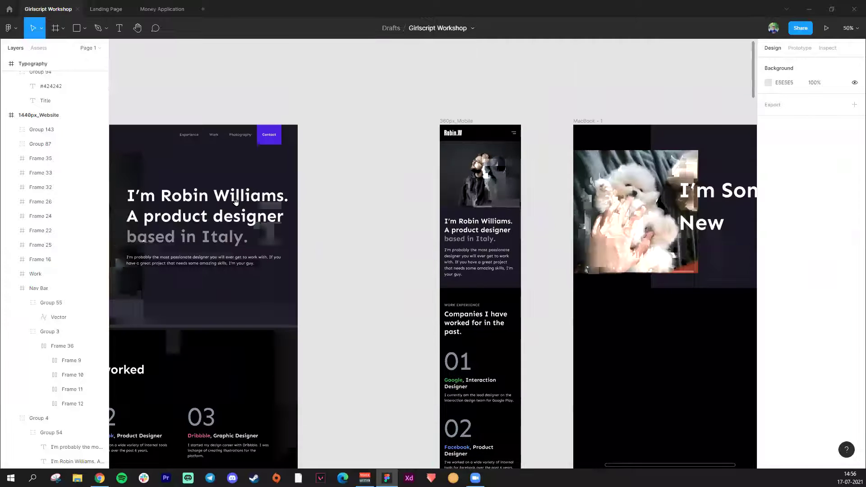
{"action": "scroll", "coordinate": [399, 177], "scroll_direction": "left", "scroll_amount": 3}
{"action": "scroll", "coordinate": [548, 174], "scroll_direction": "right", "scroll_amount": 5}
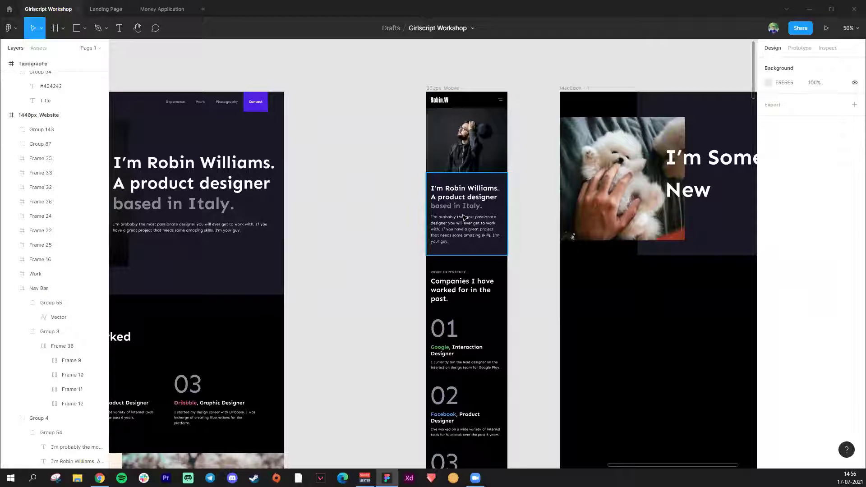
{"action": "scroll", "coordinate": [512, 213], "scroll_direction": "down", "scroll_amount": 5}
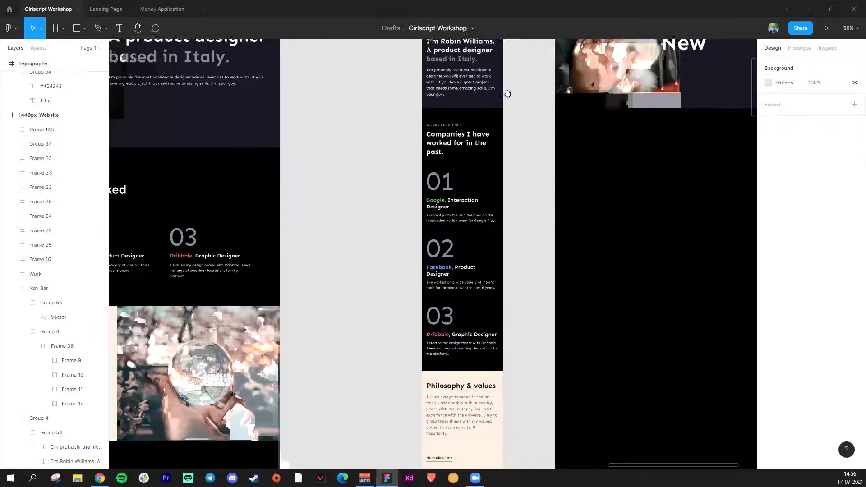
{"action": "scroll", "coordinate": [521, 161], "scroll_direction": "down", "scroll_amount": 12}
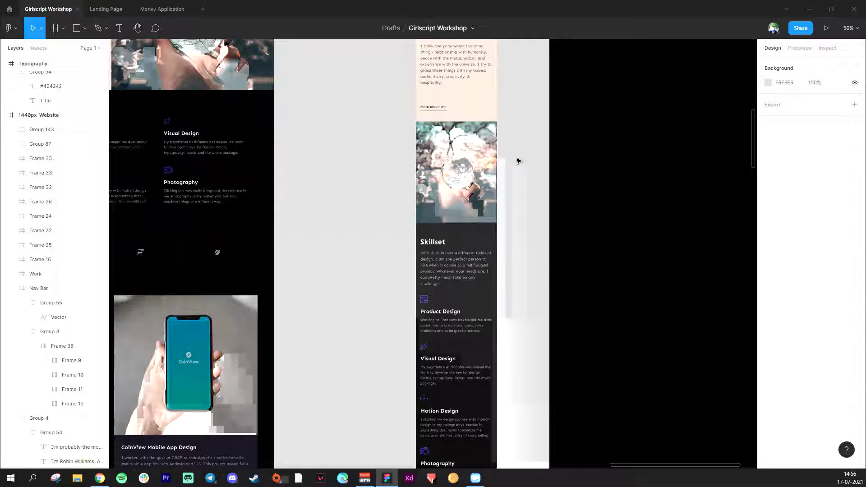
- Switch to the Landing Page file and examine its Design Guide, BG and Wireframe frames beside the finished designs
{"action": "left_click", "coordinate": [113, 13]}
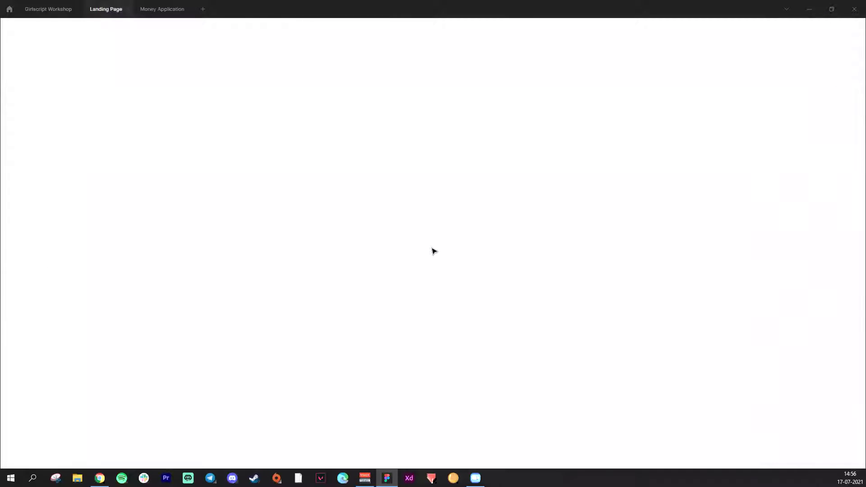
{"action": "scroll", "coordinate": [350, 182], "scroll_direction": "up", "scroll_amount": 5}
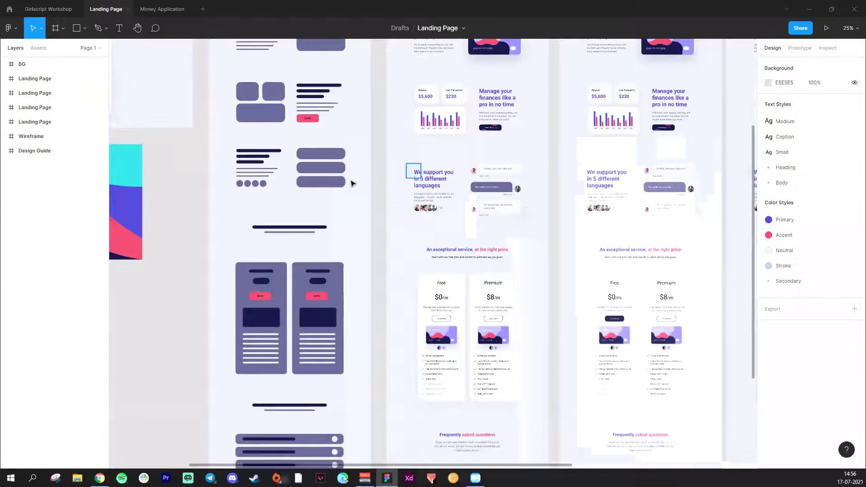
{"action": "scroll", "coordinate": [532, 344], "scroll_direction": "up", "scroll_amount": 3}
{"action": "scroll", "coordinate": [533, 344], "scroll_direction": "left", "scroll_amount": 3}
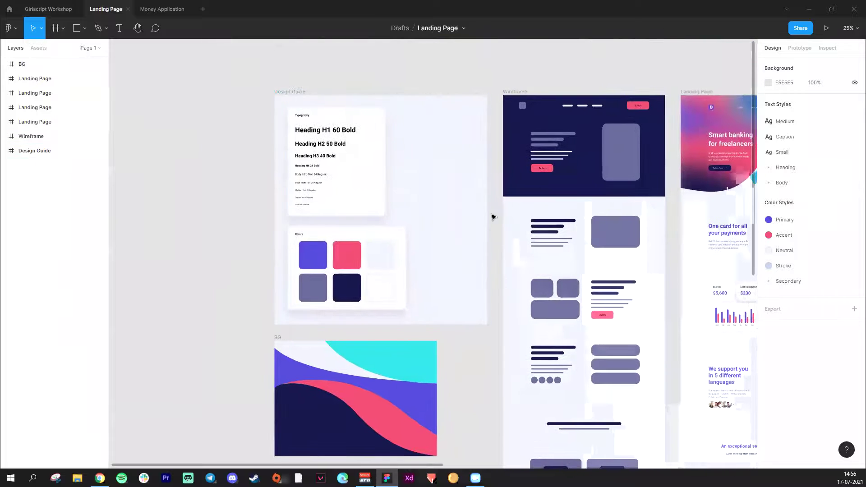
{"action": "scroll", "coordinate": [450, 331], "scroll_direction": "down", "scroll_amount": 3}
{"action": "scroll", "coordinate": [450, 331], "scroll_direction": "right", "scroll_amount": 3}
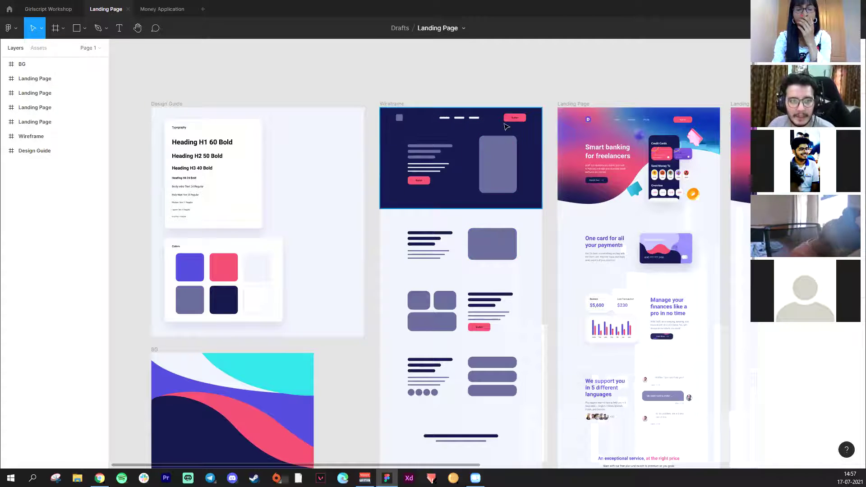
{"action": "scroll", "coordinate": [465, 185], "scroll_direction": "right", "scroll_amount": 5}
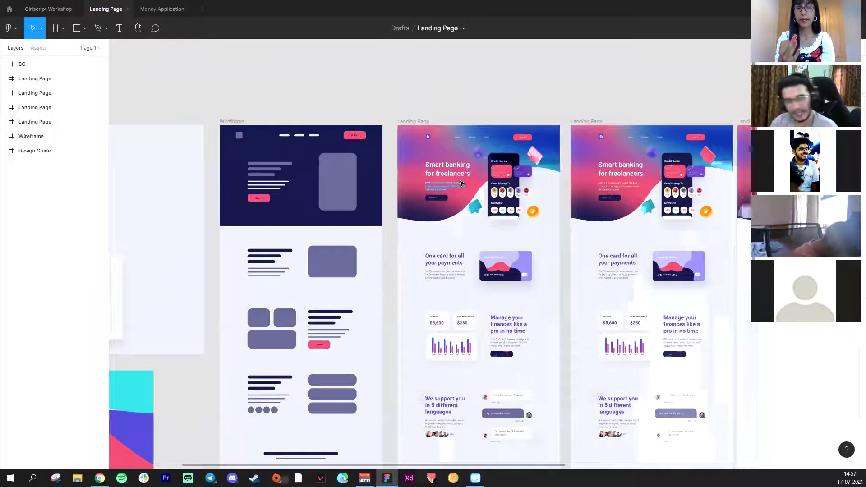
- Examine the first finished Landing Page frame from its "Smart banking for freelancers" hero down to the footer
{"action": "scroll", "coordinate": [432, 253], "scroll_direction": "up", "scroll_amount": 5}
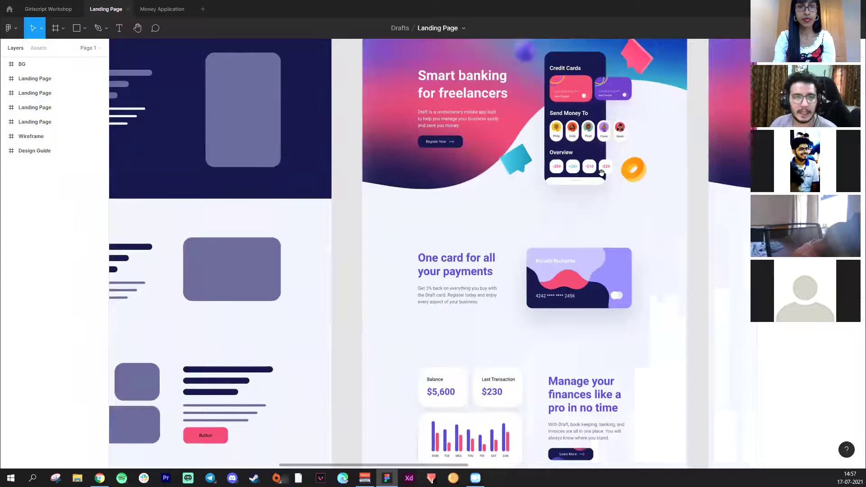
{"action": "scroll", "coordinate": [286, 182], "scroll_direction": "up", "scroll_amount": 5}
{"action": "scroll", "coordinate": [286, 182], "scroll_direction": "right", "scroll_amount": 4}
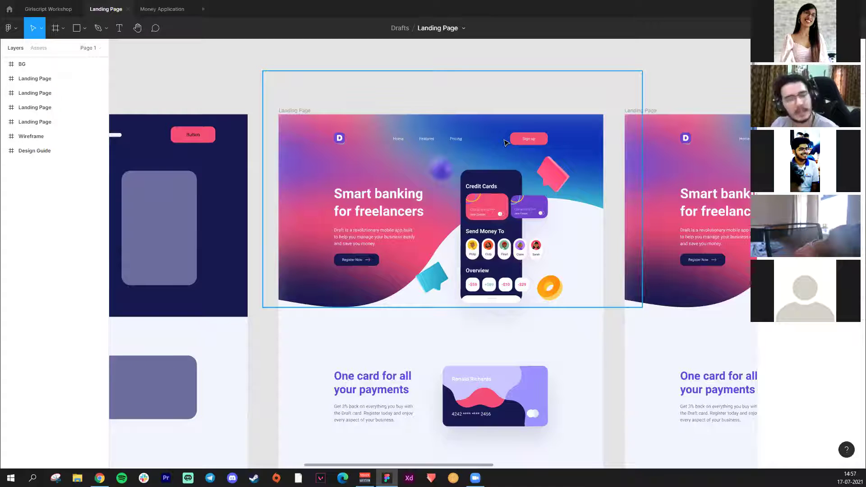
{"action": "scroll", "coordinate": [565, 256], "scroll_direction": "down", "scroll_amount": 4}
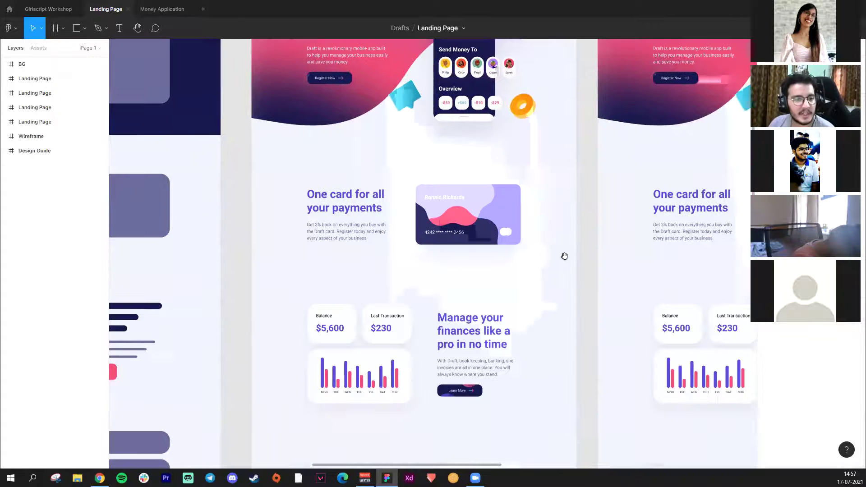
{"action": "scroll", "coordinate": [564, 255], "scroll_direction": "down", "scroll_amount": 10}
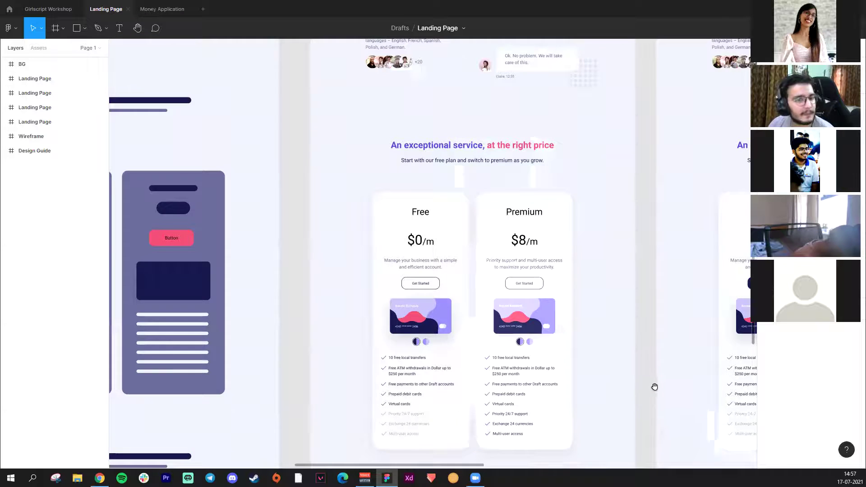
{"action": "scroll", "coordinate": [655, 387], "scroll_direction": "down", "scroll_amount": 8}
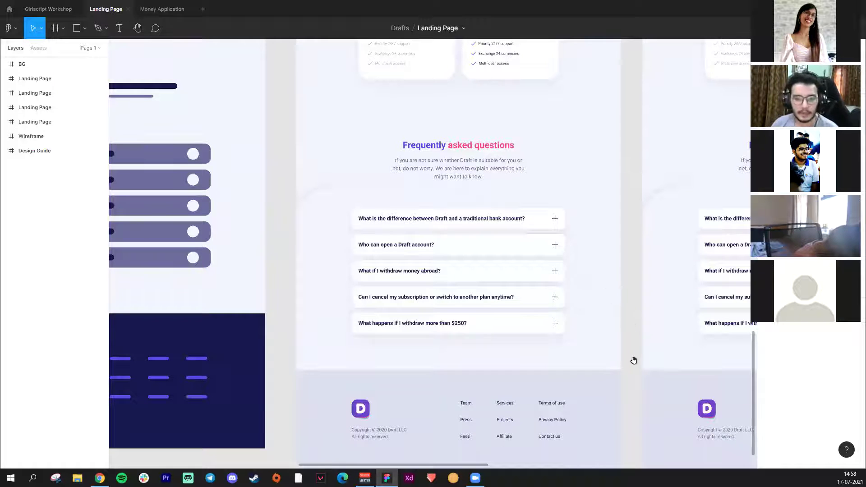
{"action": "left_click_drag", "start_coordinate": [634, 360], "coordinate": [601, 244]}
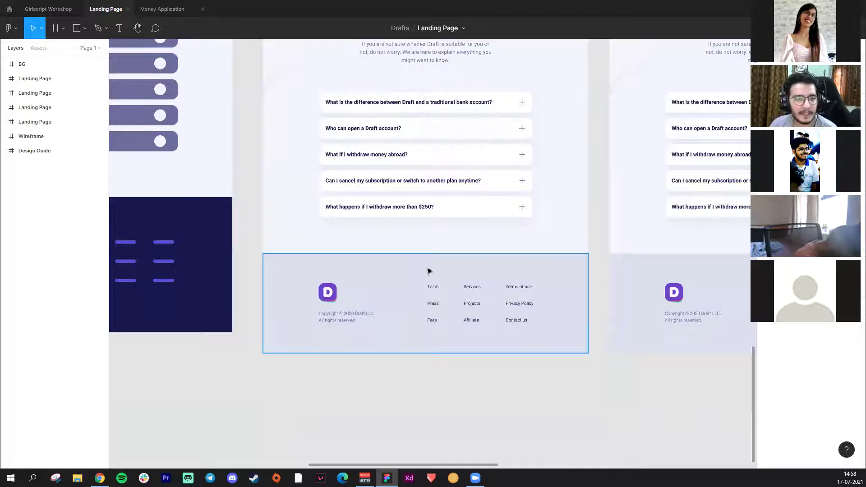
{"action": "scroll", "coordinate": [627, 404], "scroll_direction": "up", "scroll_amount": 6}
{"action": "scroll", "coordinate": [585, 419], "scroll_direction": "up", "scroll_amount": 15}
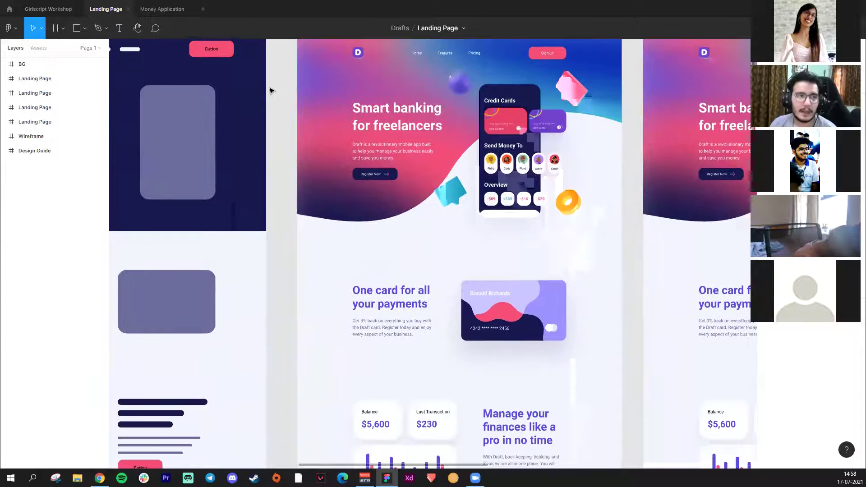
- Switch to the Money Application file and look over its launch, sign-in, sign-up, OTP, profile and homepage screens
{"action": "left_click", "coordinate": [163, 9]}
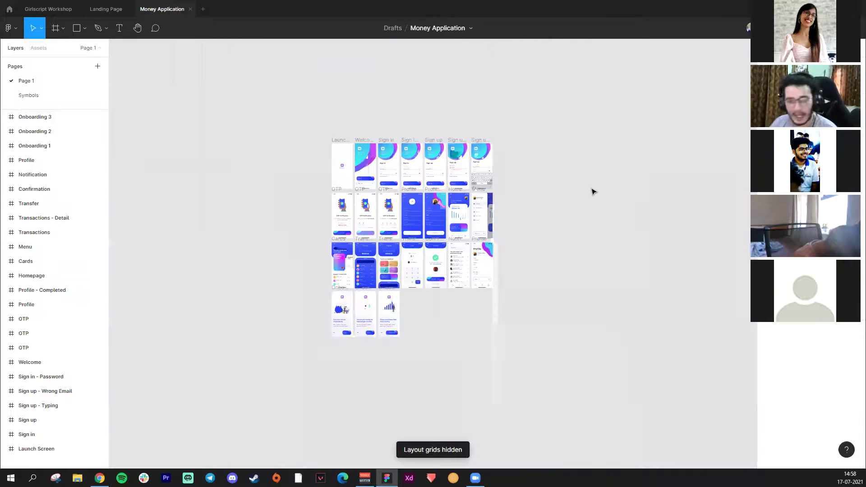
{"action": "scroll", "coordinate": [403, 256], "scroll_direction": "up", "scroll_amount": 5}
{"action": "left_click_drag", "start_coordinate": [359, 219], "coordinate": [365, 328]}
{"action": "scroll", "coordinate": [430, 326], "scroll_direction": "up", "scroll_amount": 4}
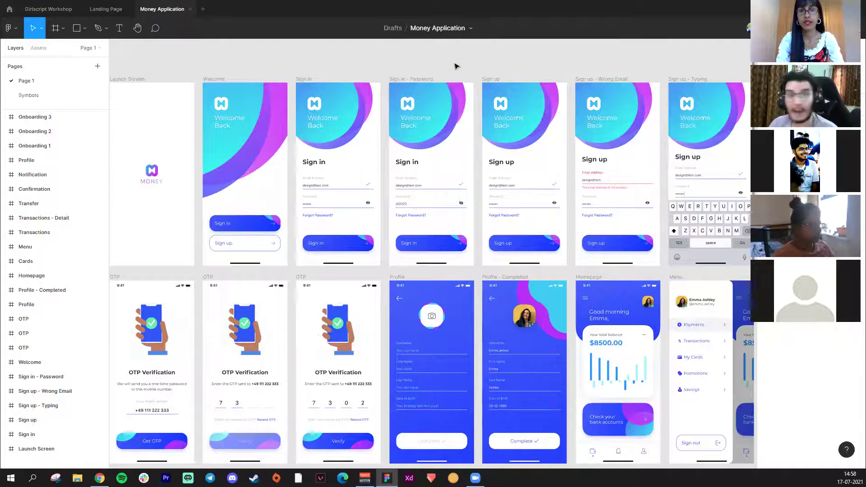
{"action": "left_click_drag", "start_coordinate": [422, 67], "coordinate": [429, 39]}
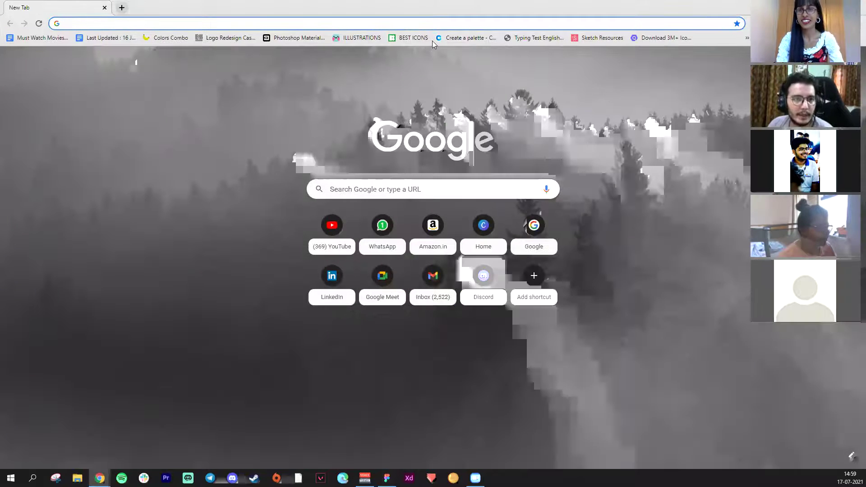
- In Chrome, open the bookmarked Coolors palette page and shorten its address to coolors.co to load the homepage
{"action": "left_click", "coordinate": [464, 38]}
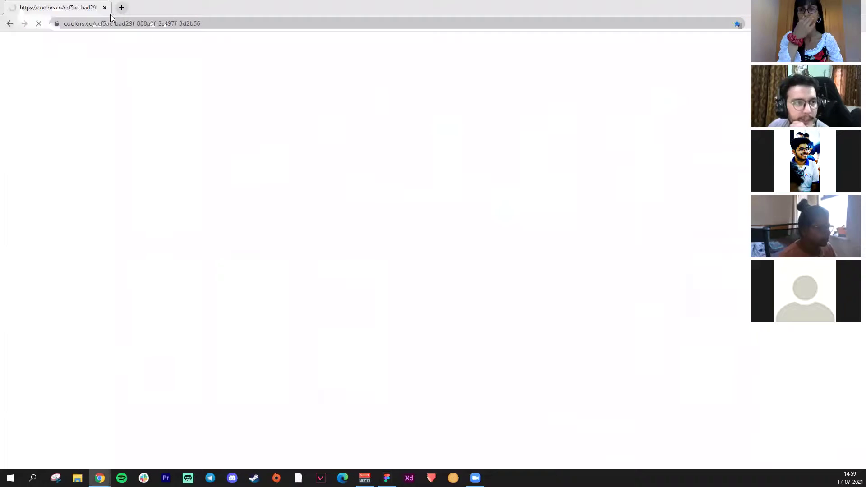
{"action": "left_click_drag", "start_coordinate": [95, 23], "coordinate": [247, 25]}
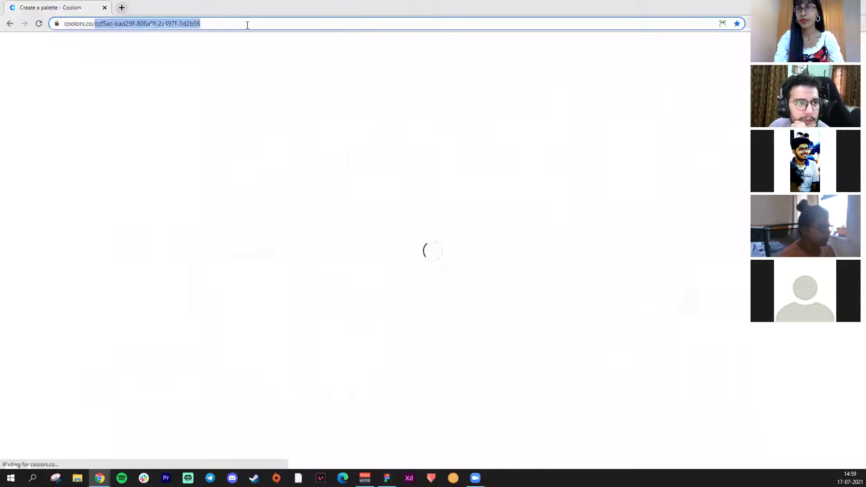
{"action": "key", "text": "BackSpace"}
{"action": "key", "text": "Return"}
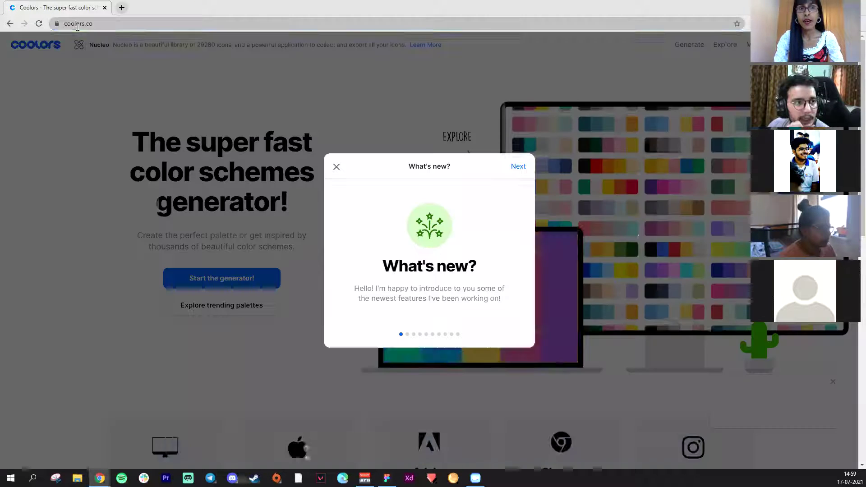
{"action": "left_click", "coordinate": [92, 25]}
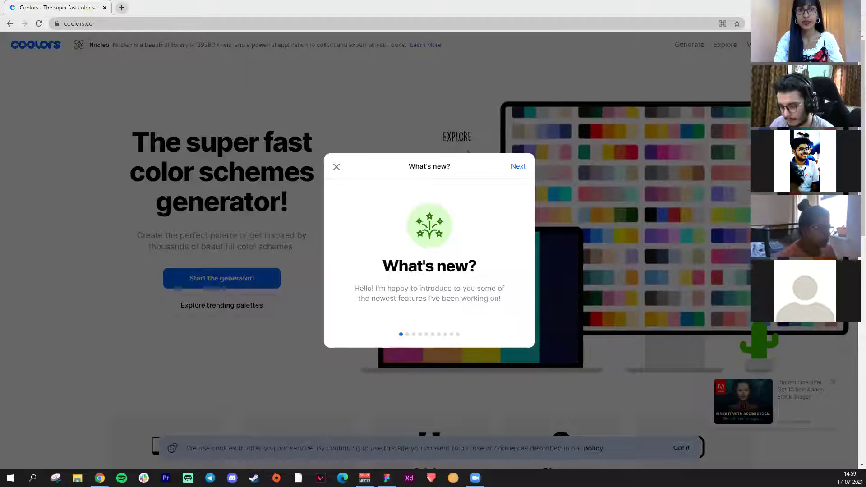
- Dismiss the introductory pop-ups, start the Coolors palette generator and generate a new five-color palette
{"action": "left_click", "coordinate": [337, 167]}
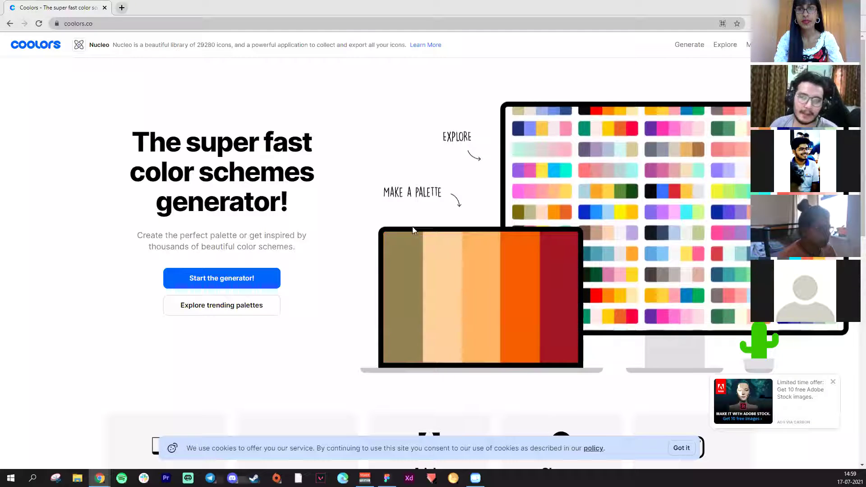
{"action": "left_click", "coordinate": [246, 277]}
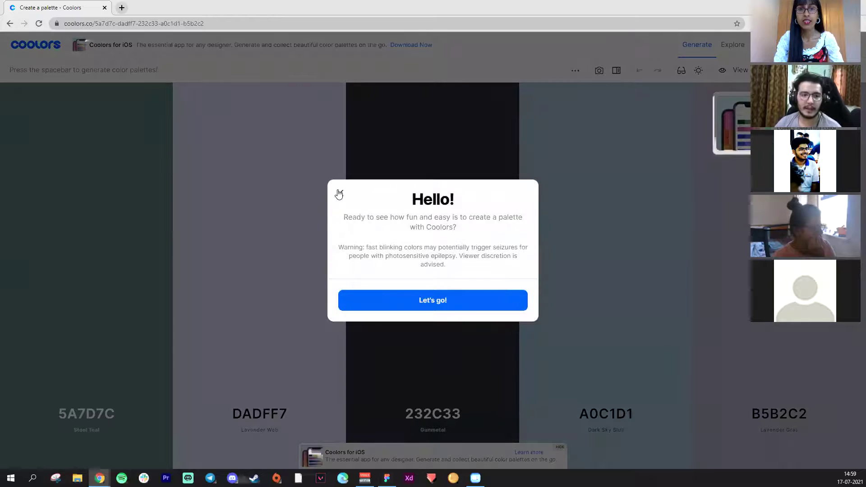
{"action": "left_click", "coordinate": [339, 194]}
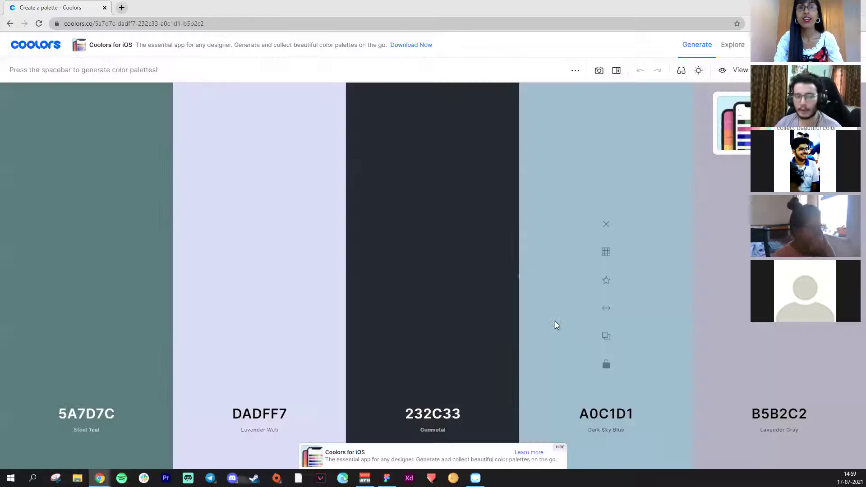
{"action": "left_click", "coordinate": [701, 53]}
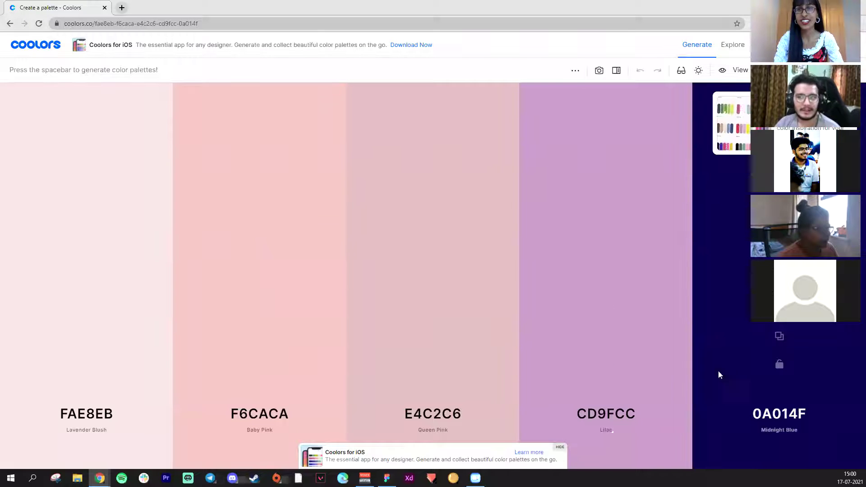
- Open the bookmarked Colors Combo page in a new browser tab and look through its numbered Color Claim cards
{"action": "left_click", "coordinate": [121, 7]}
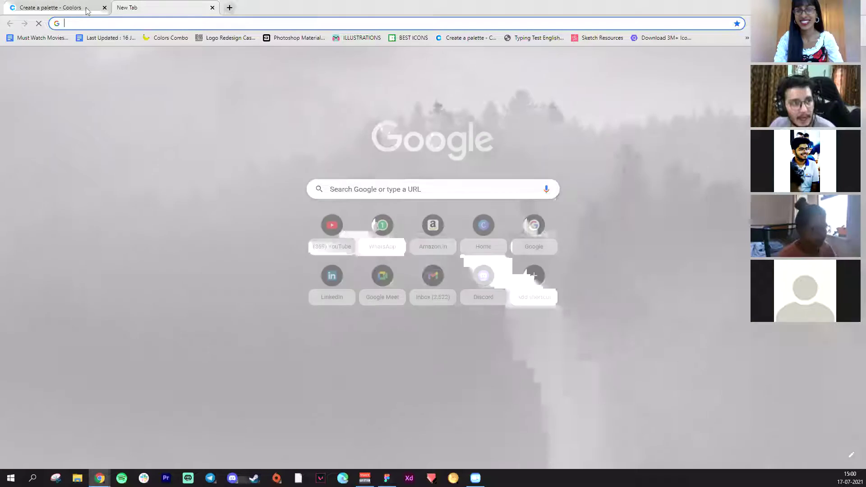
{"action": "key", "text": "ctrl+shift+Tab"}
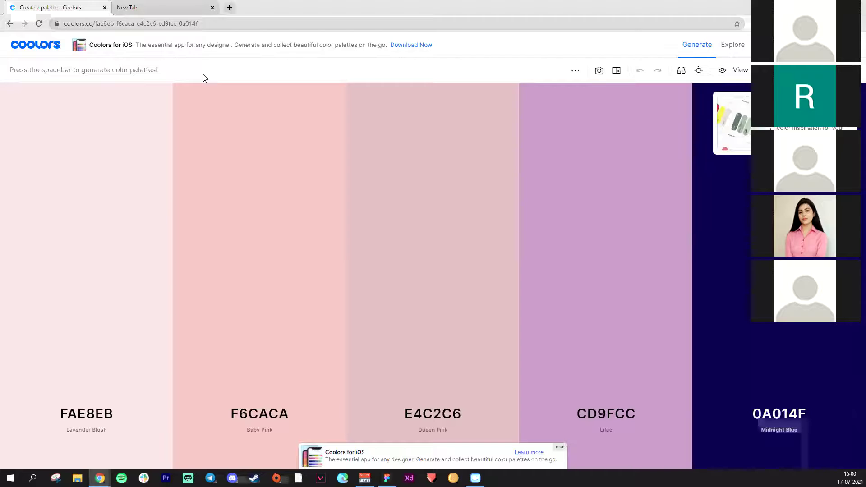
{"action": "left_click", "coordinate": [171, 39]}
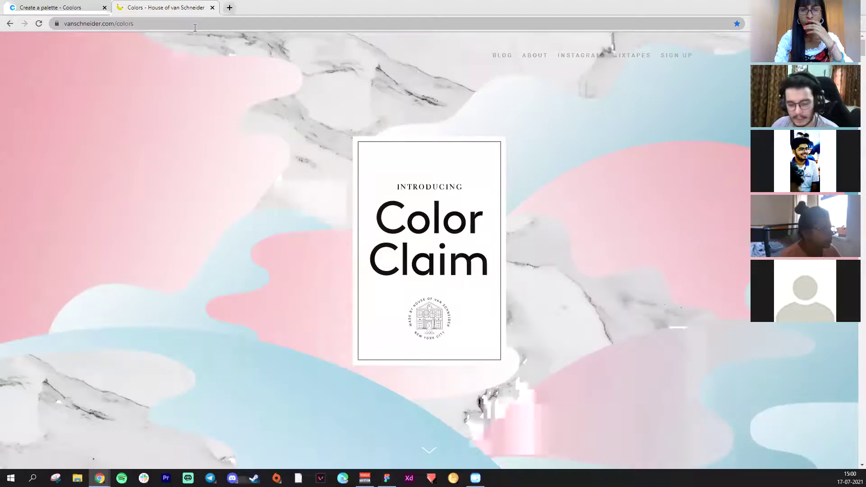
{"action": "left_click", "coordinate": [191, 23]}
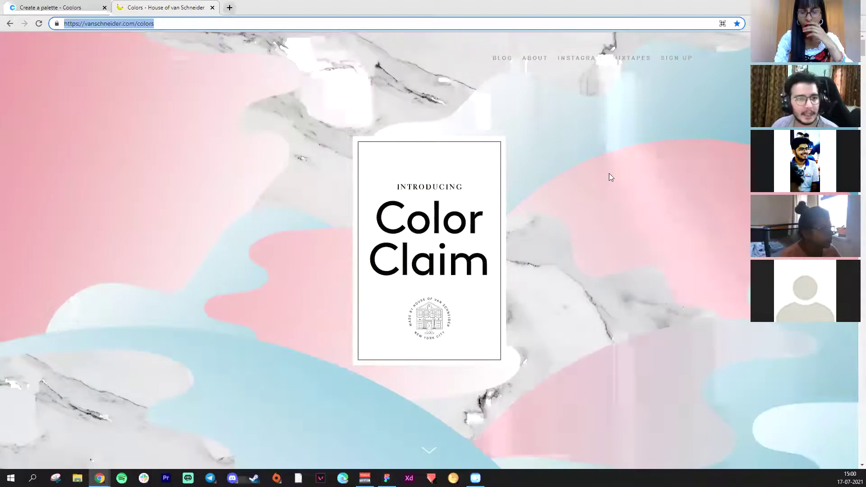
{"action": "left_click", "coordinate": [609, 176]}
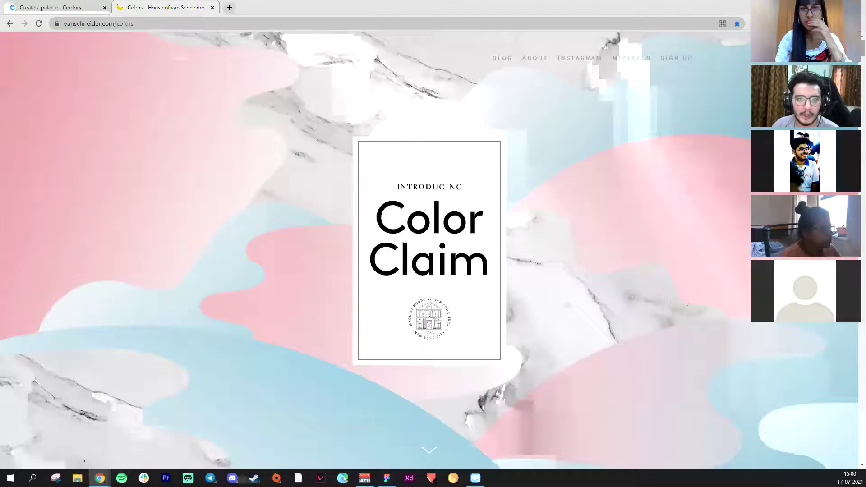
{"action": "scroll", "coordinate": [429, 251], "scroll_direction": "down", "scroll_amount": 3}
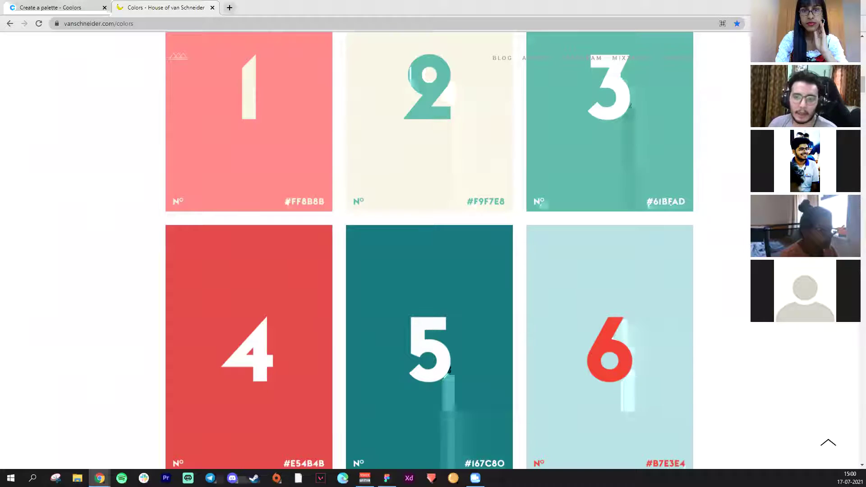
{"action": "left_click_drag", "start_coordinate": [862, 86], "coordinate": [834, 339]}
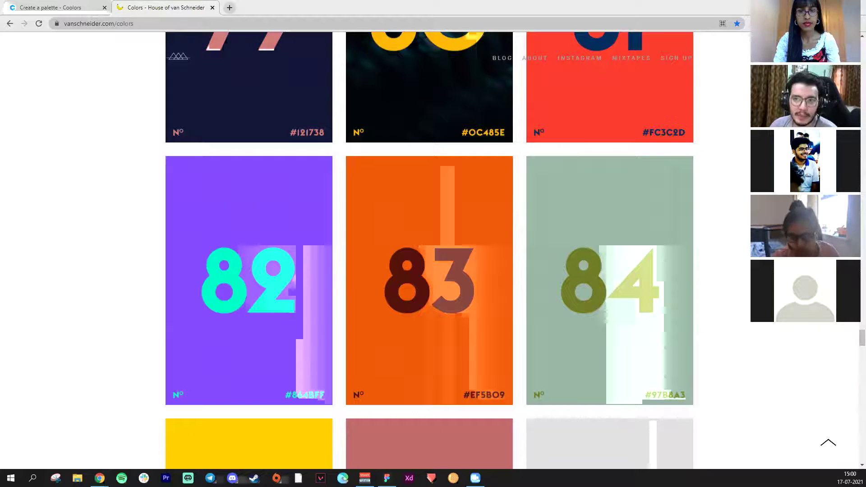
- Sample the purple background of card 82 with the page color picker, copying #864BFF to the clipboard
{"action": "left_click", "coordinate": [722, 23]}
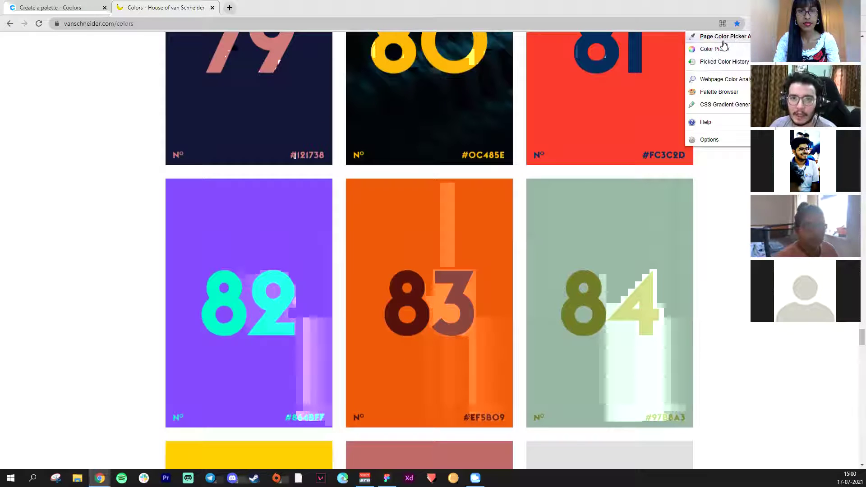
{"action": "left_click", "coordinate": [723, 37]}
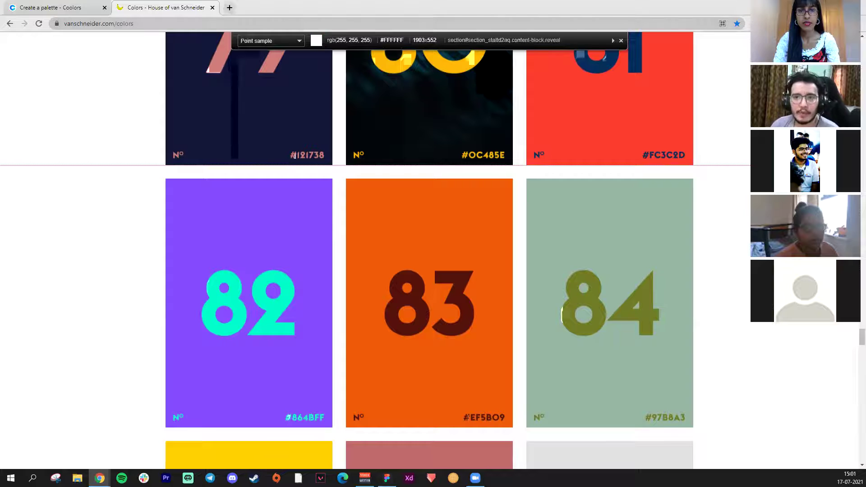
{"action": "left_click", "coordinate": [723, 23]}
{"action": "left_click", "coordinate": [723, 24]}
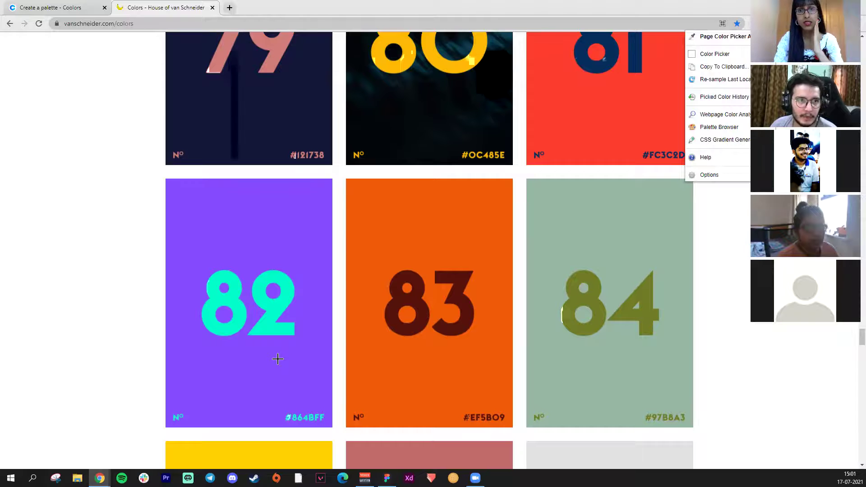
{"action": "left_click", "coordinate": [279, 358]}
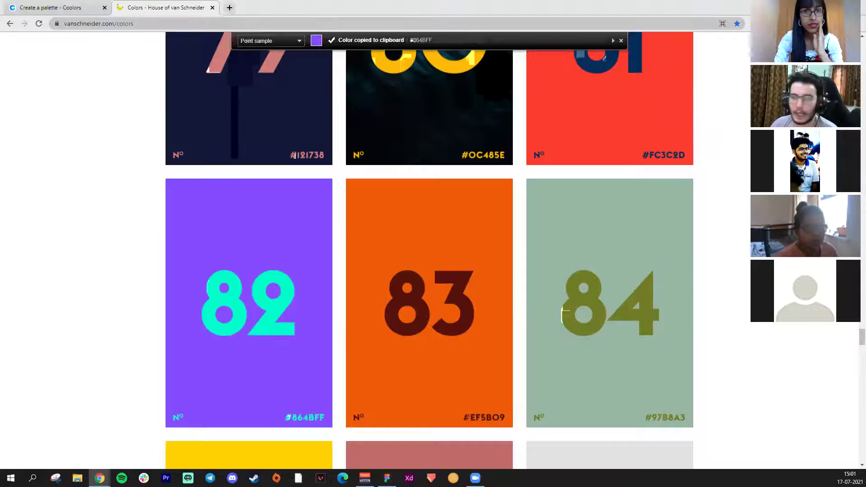
- Close the Color Claim page and generate another five-color palette in Coolors
{"action": "scroll", "coordinate": [315, 317], "scroll_direction": "down", "scroll_amount": 1}
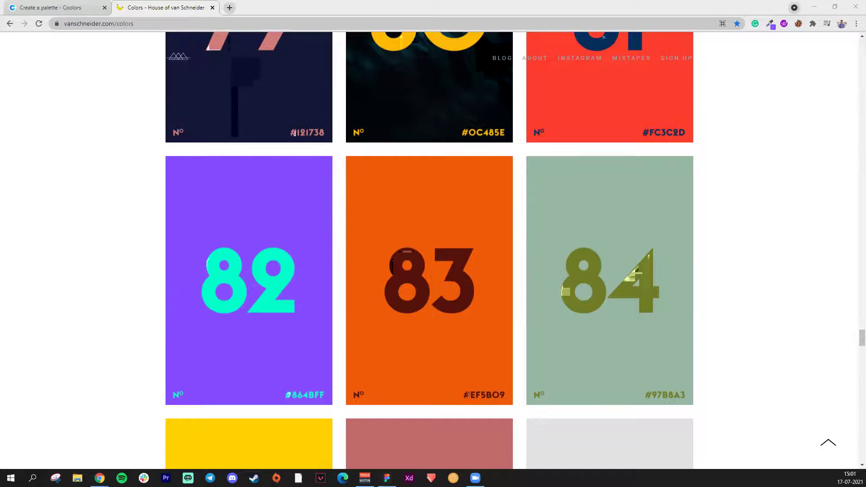
{"action": "left_click", "coordinate": [212, 7]}
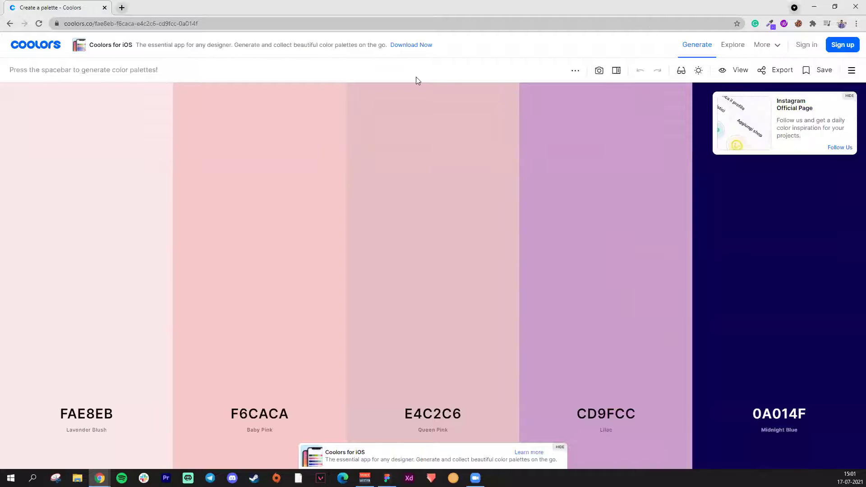
{"action": "left_click", "coordinate": [705, 49]}
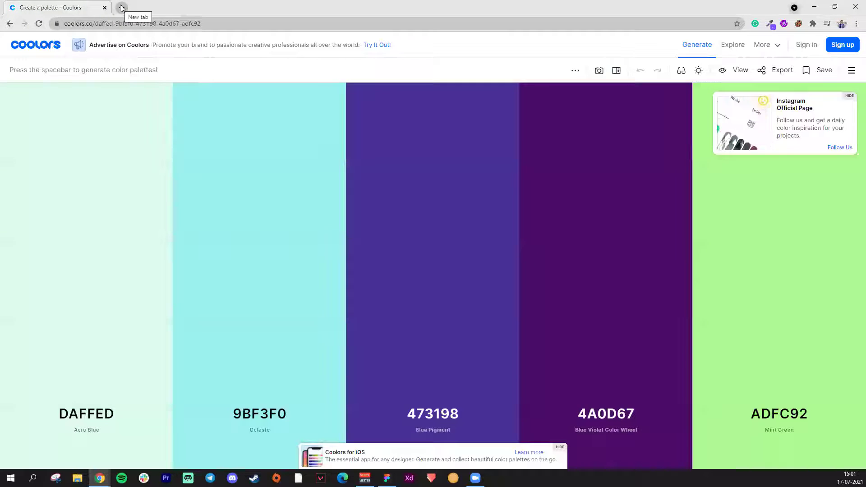
- Search Google for "color wheel" and show the image results
{"action": "left_click", "coordinate": [121, 8]}
{"action": "type", "text": "color wheel"}
{"action": "key", "text": "Return"}
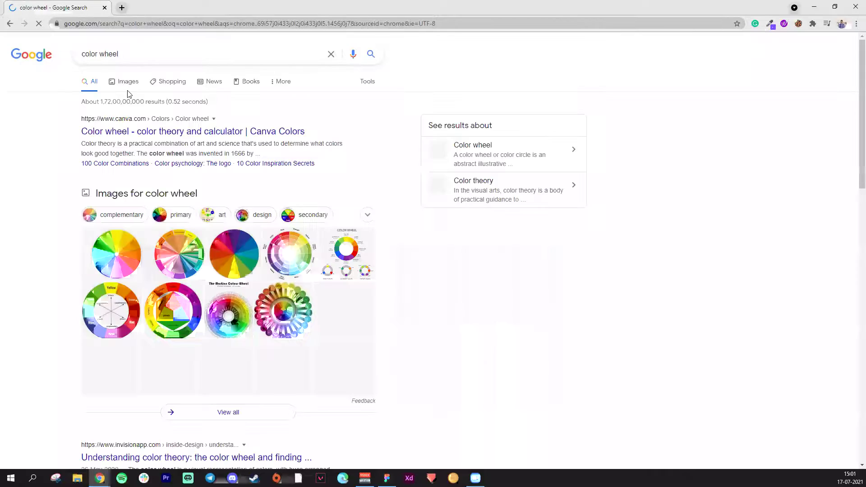
{"action": "left_click", "coordinate": [126, 80]}
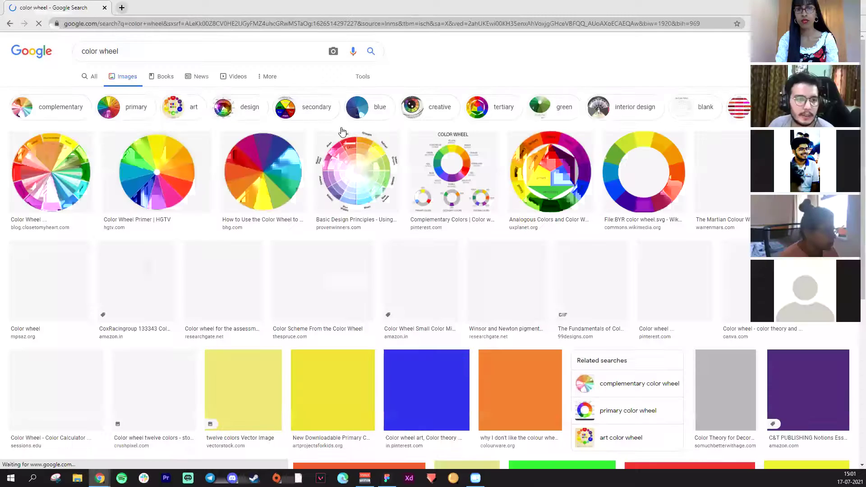
- Preview several color wheel images, including the primary, secondary and tertiary chart and the Sessions College color calculator
{"action": "left_click", "coordinate": [344, 135]}
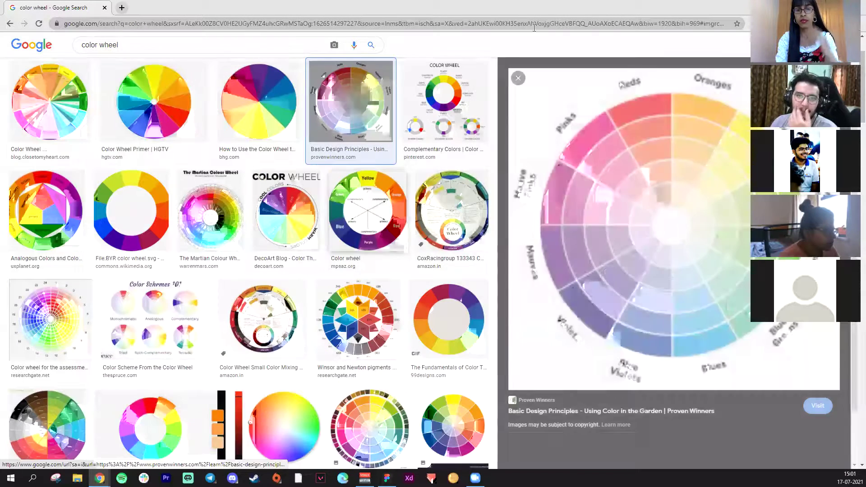
{"action": "left_click", "coordinate": [427, 118]}
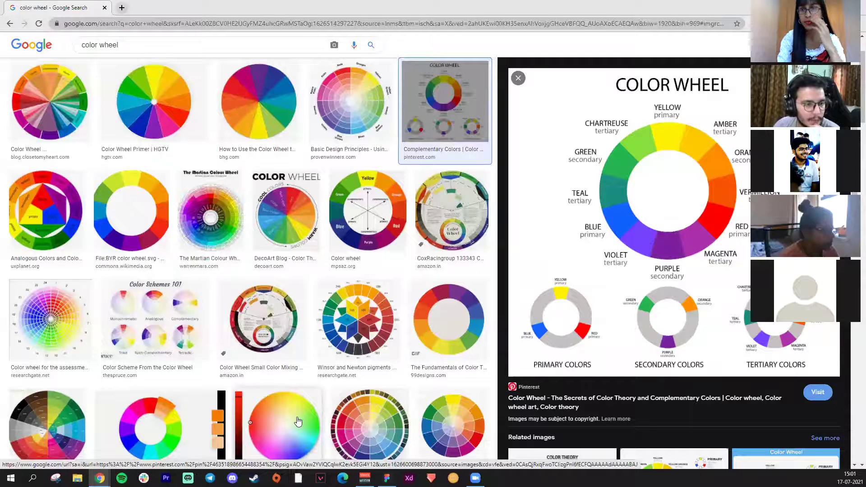
{"action": "left_click", "coordinate": [280, 425]}
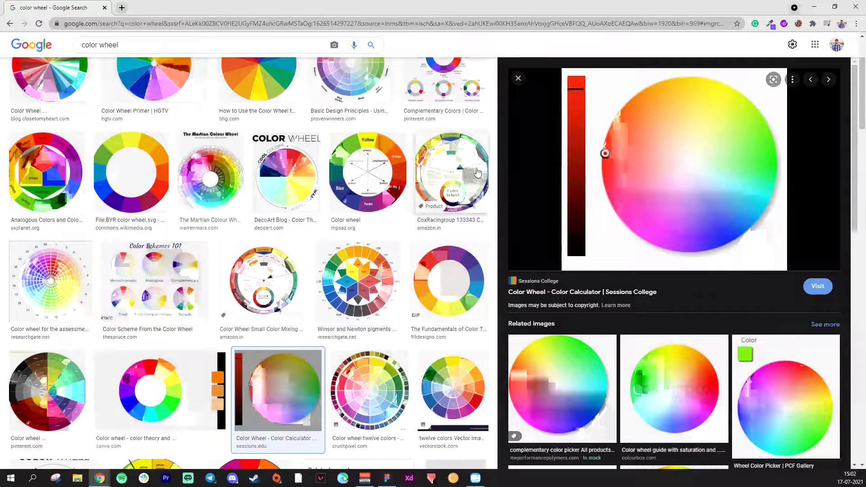
{"action": "key", "text": "alt+Left"}
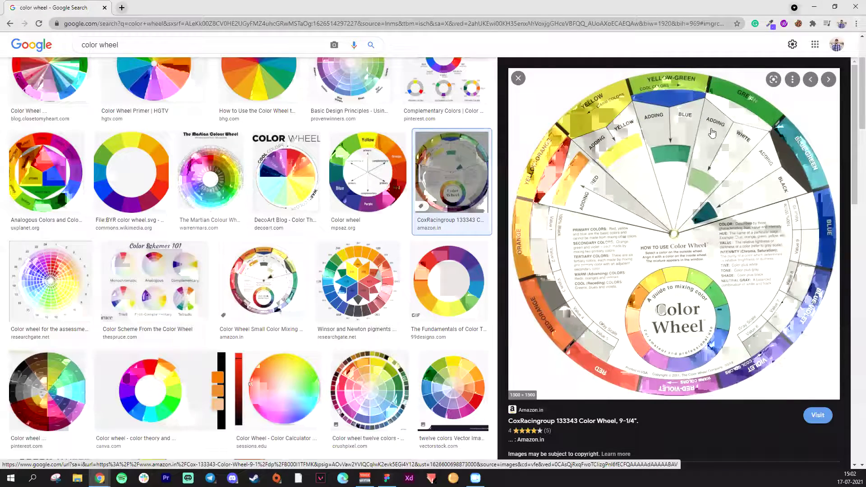
- Switch back to the Money Application file in Figma and look over its screens down to the three Onboarding frames
{"action": "scroll", "coordinate": [586, 266], "scroll_direction": "up", "scroll_amount": 1}
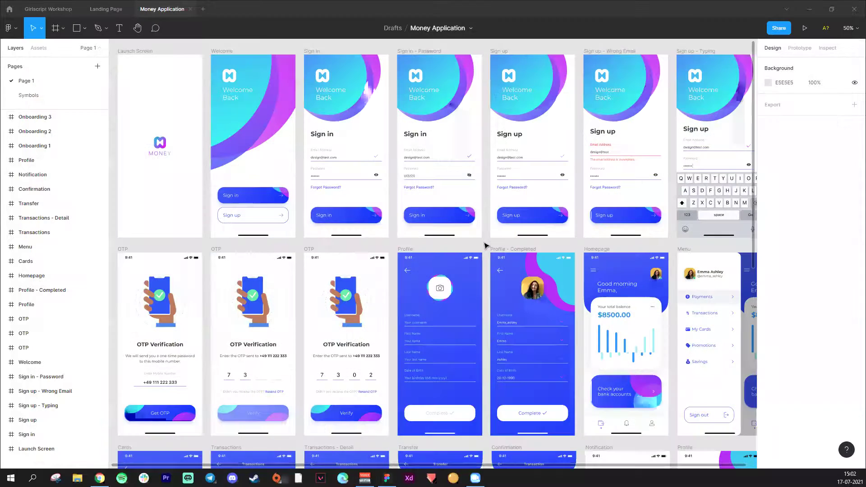
{"action": "scroll", "coordinate": [402, 199], "scroll_direction": "up", "scroll_amount": 1}
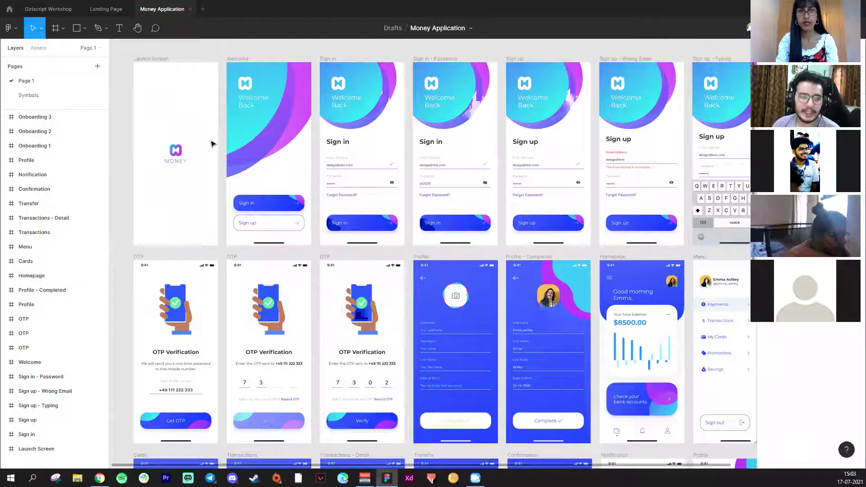
{"action": "left_click_drag", "start_coordinate": [221, 172], "coordinate": [211, 170]}
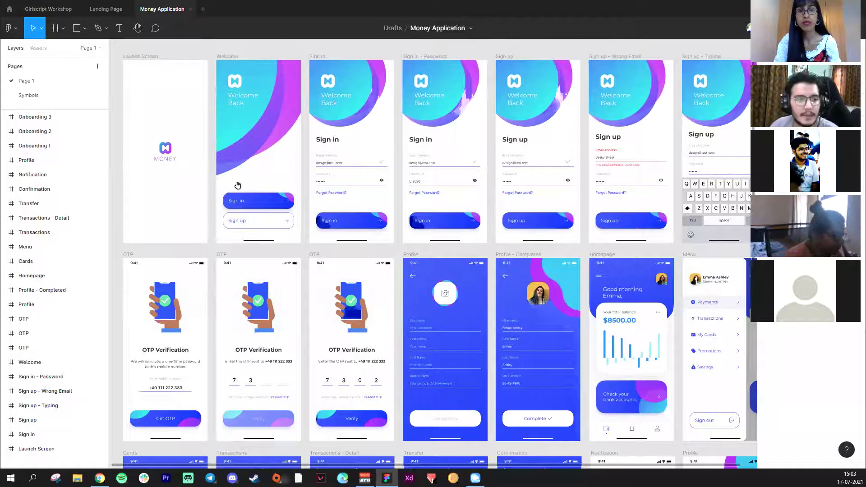
{"action": "left_click_drag", "start_coordinate": [296, 158], "coordinate": [298, 123]}
{"action": "scroll", "coordinate": [299, 123], "scroll_direction": "down", "scroll_amount": 9}
{"action": "scroll", "coordinate": [437, 288], "scroll_direction": "left", "scroll_amount": 2}
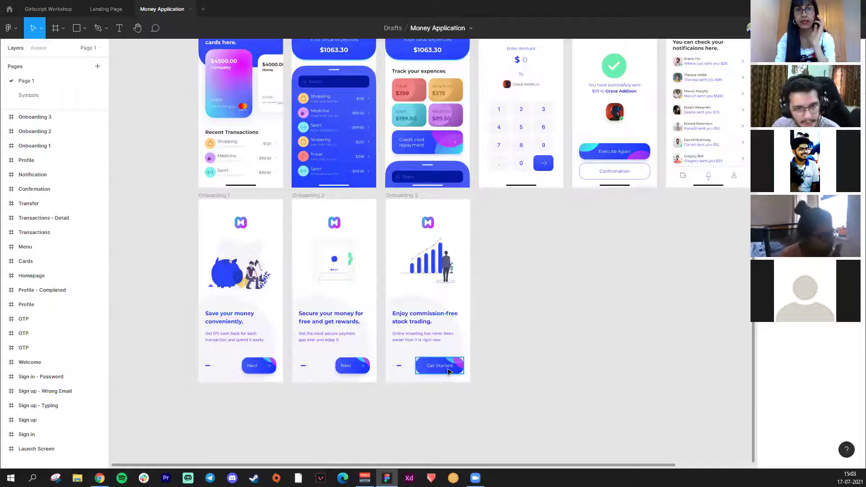
{"action": "scroll", "coordinate": [339, 349], "scroll_direction": "up", "scroll_amount": 4}
{"action": "scroll", "coordinate": [339, 349], "scroll_direction": "up", "scroll_amount": 9}
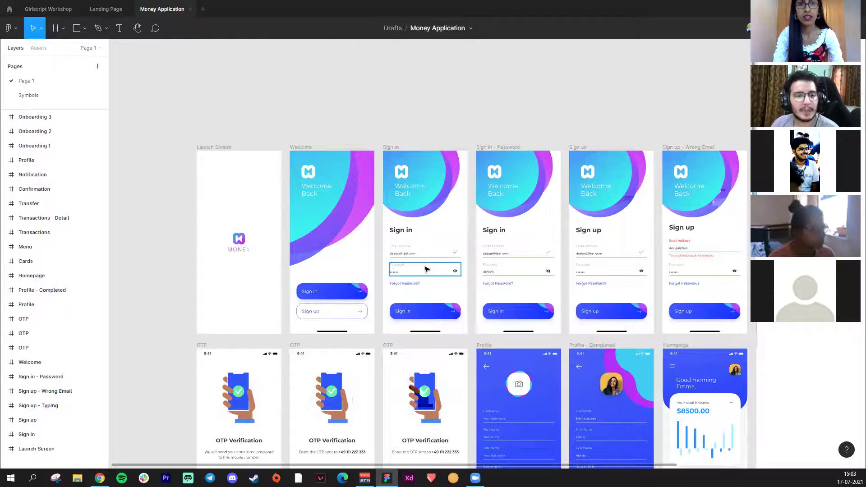
- Examine the sign-in and sign-up screens, including the on-screen keyboard in the Sign up - Typing frame
{"action": "scroll", "coordinate": [406, 252], "scroll_direction": "right", "scroll_amount": 3}
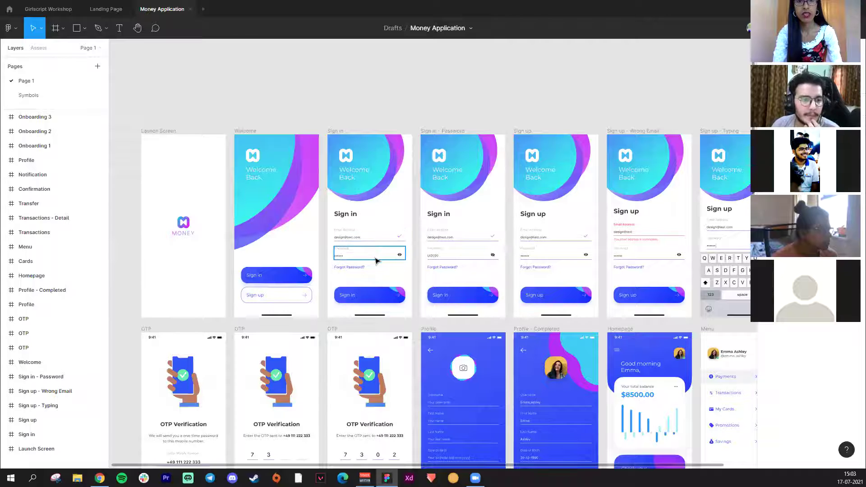
{"action": "scroll", "coordinate": [417, 262], "scroll_direction": "right", "scroll_amount": 2}
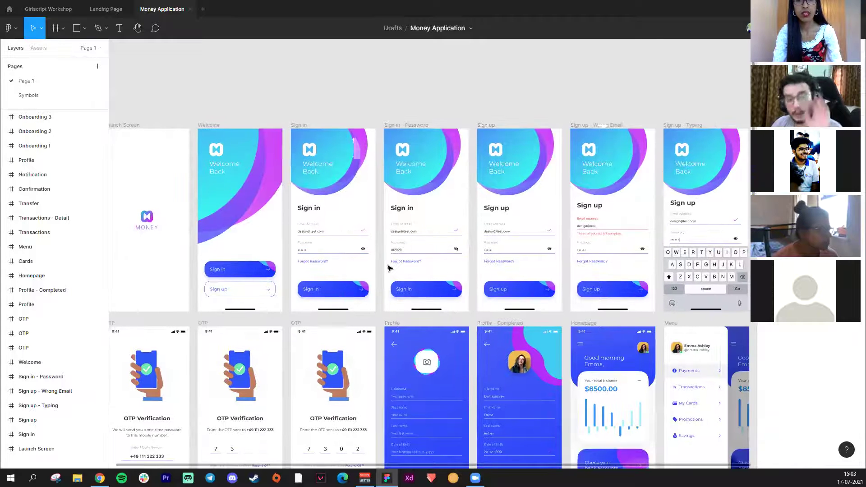
{"action": "scroll", "coordinate": [397, 262], "scroll_direction": "right", "scroll_amount": 2}
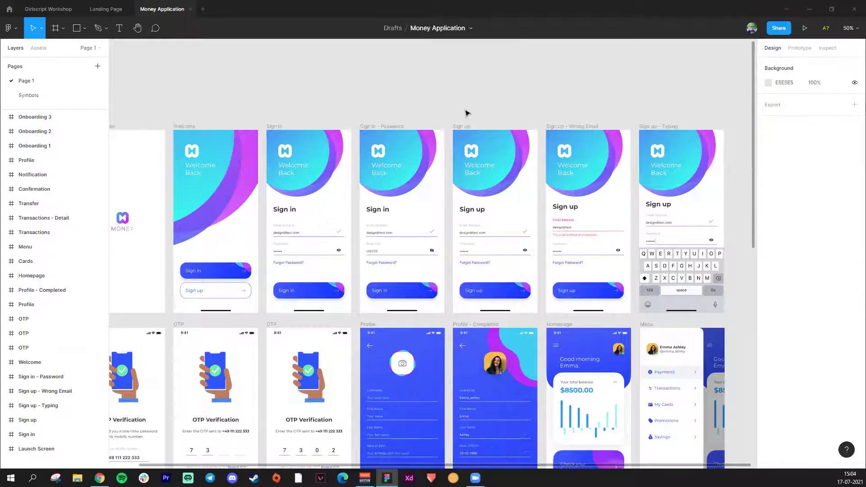
{"action": "left_click", "coordinate": [678, 282]}
{"action": "left_click", "coordinate": [729, 280]}
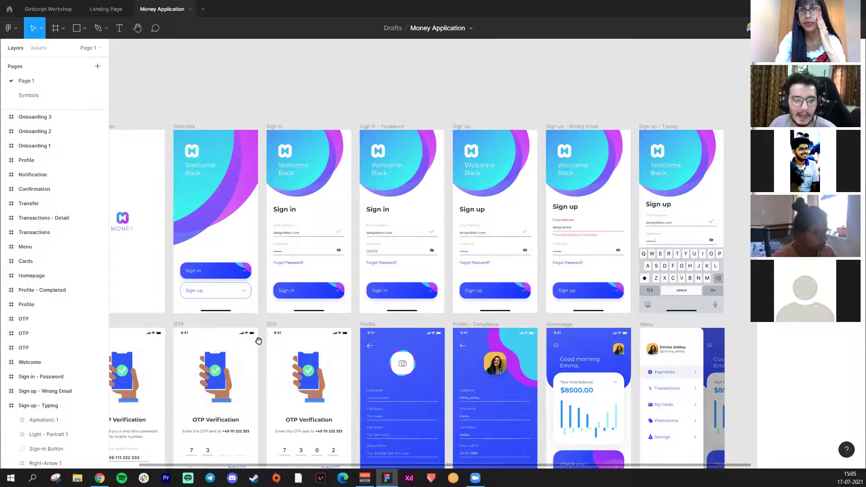
- Examine the three OTP Verification screens and the faded Verify button in the middle one
{"action": "scroll", "coordinate": [258, 341], "scroll_direction": "down", "scroll_amount": 4}
{"action": "scroll", "coordinate": [258, 341], "scroll_direction": "left", "scroll_amount": 4}
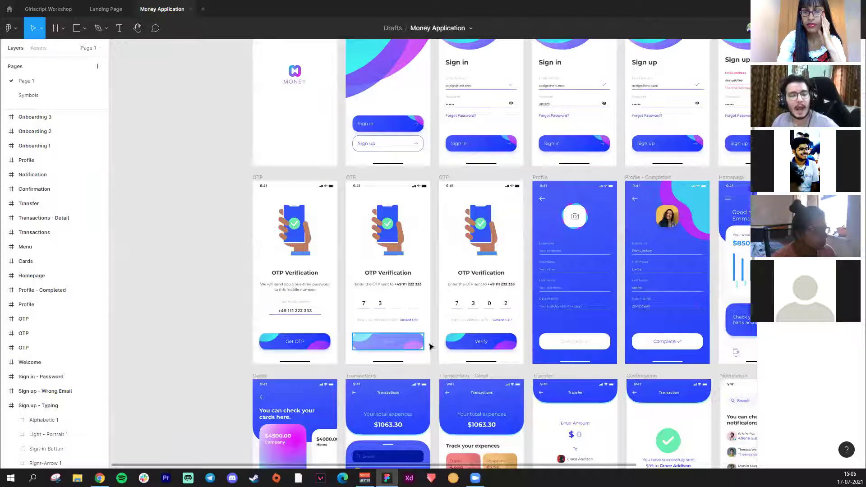
{"action": "left_click", "coordinate": [405, 348]}
{"action": "left_click", "coordinate": [434, 351]}
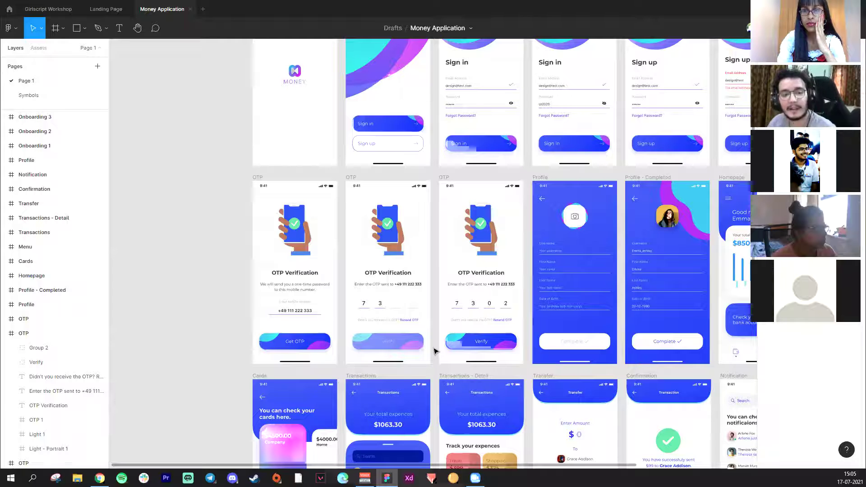
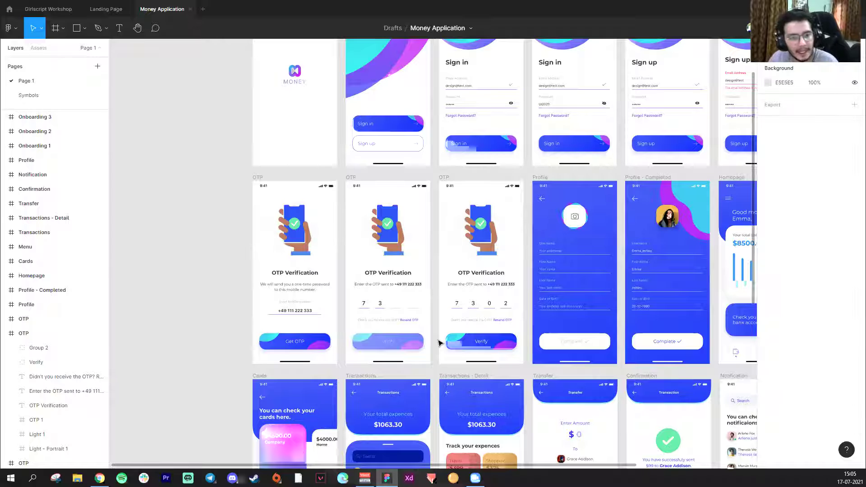
- Inspect the solid Verify button on the third OTP screen and look over the neighbouring Profile, Homepage and sign-up frames
{"action": "left_click", "coordinate": [506, 345]}
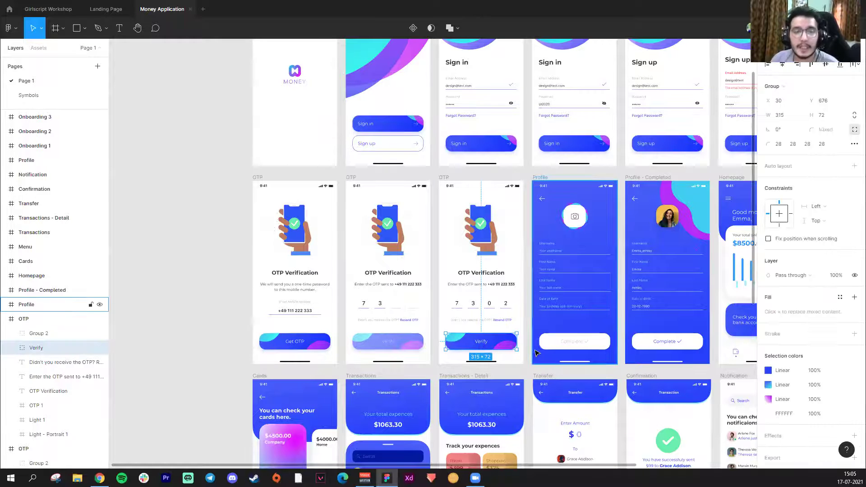
{"action": "left_click", "coordinate": [528, 352]}
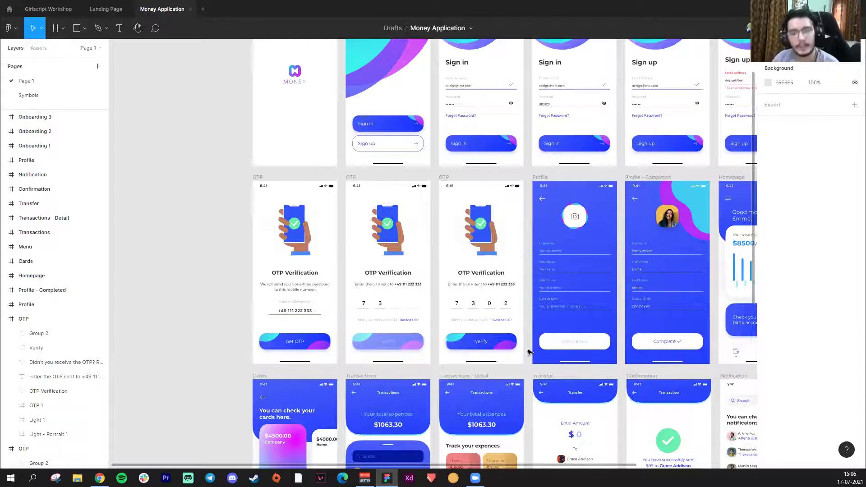
{"action": "scroll", "coordinate": [528, 352], "scroll_direction": "down", "scroll_amount": 1}
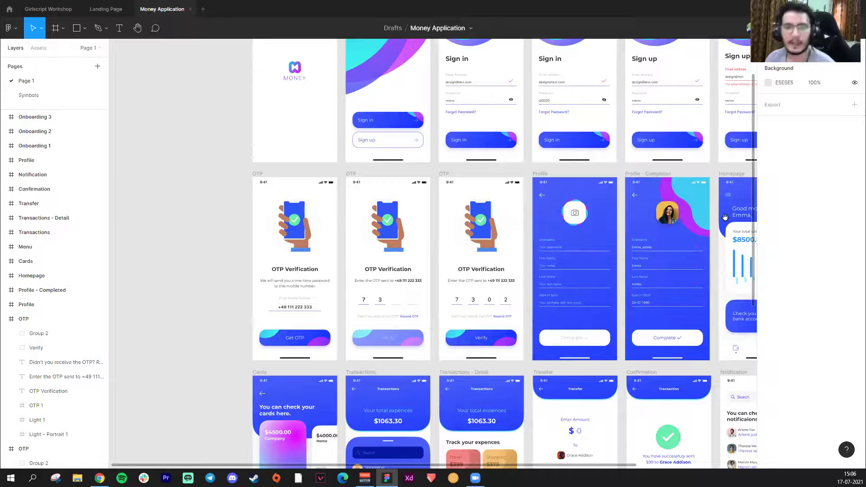
{"action": "left_click_drag", "start_coordinate": [427, 352], "coordinate": [261, 367]}
{"action": "left_click_drag", "start_coordinate": [581, 180], "coordinate": [562, 237]}
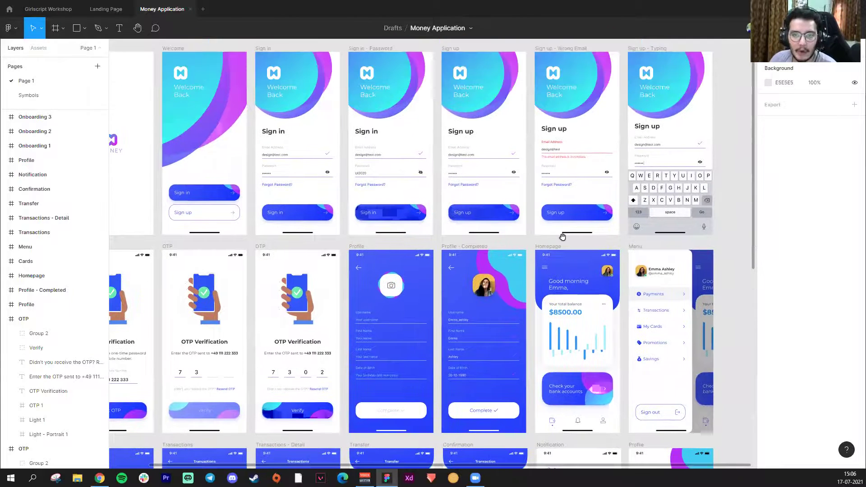
{"action": "left_click", "coordinate": [471, 298]}
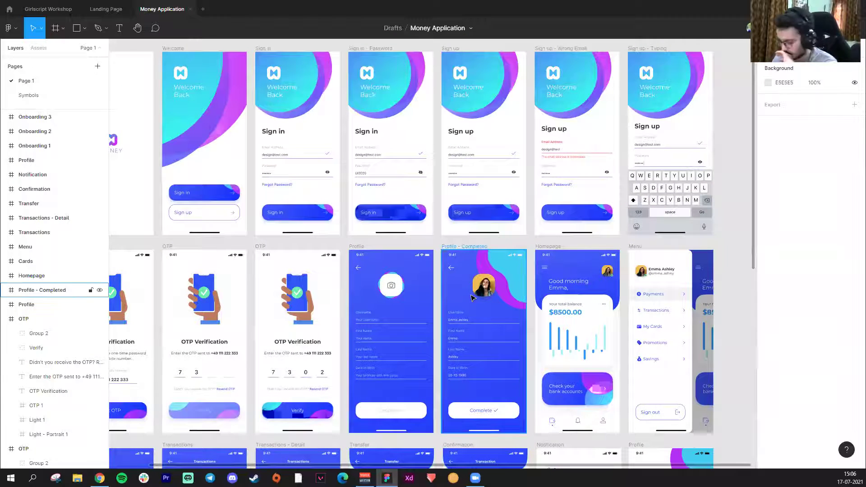
{"action": "key", "text": "Escape"}
{"action": "left_click_drag", "start_coordinate": [302, 339], "coordinate": [430, 276]}
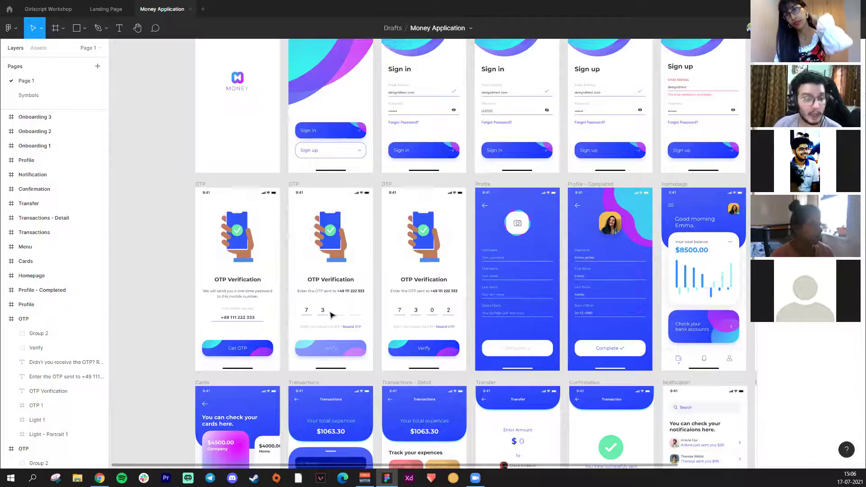
- Examine closely the code digits and their underlines on the partly filled and fully filled OTP Verification screens
{"action": "key", "text": "ctrl+plus"}
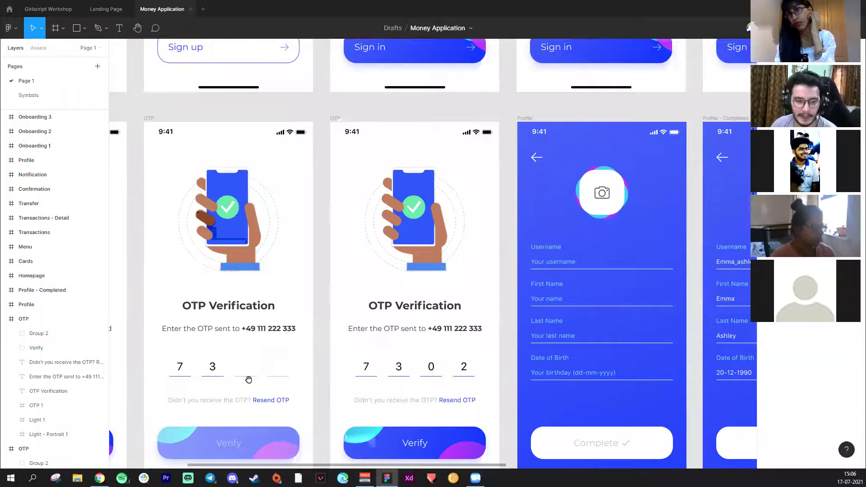
{"action": "left_click_drag", "start_coordinate": [248, 379], "coordinate": [346, 322]}
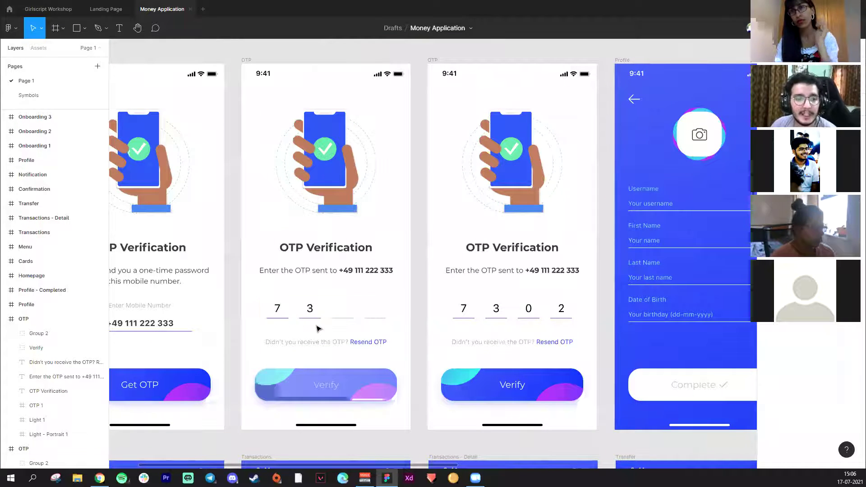
{"action": "key", "text": "ctrl+plus"}
{"action": "scroll", "coordinate": [445, 285], "scroll_direction": "down", "scroll_amount": 2}
{"action": "scroll", "coordinate": [444, 284], "scroll_direction": "left", "scroll_amount": 4}
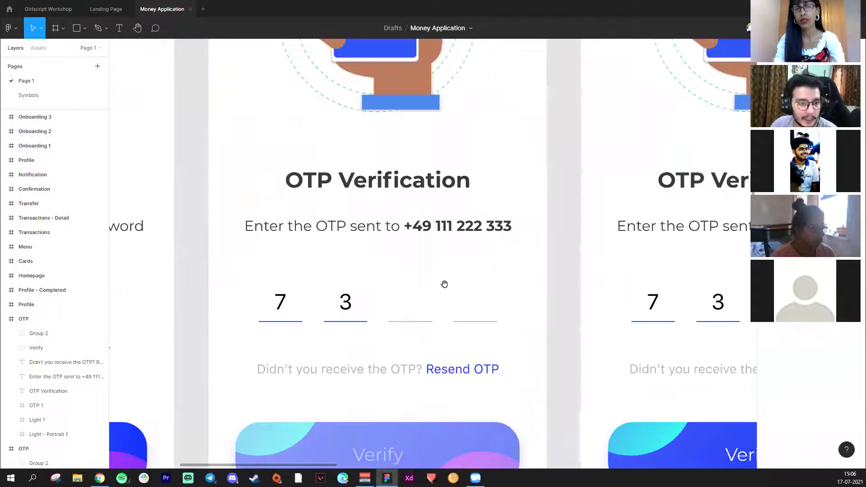
{"action": "scroll", "coordinate": [408, 305], "scroll_direction": "down", "scroll_amount": 1}
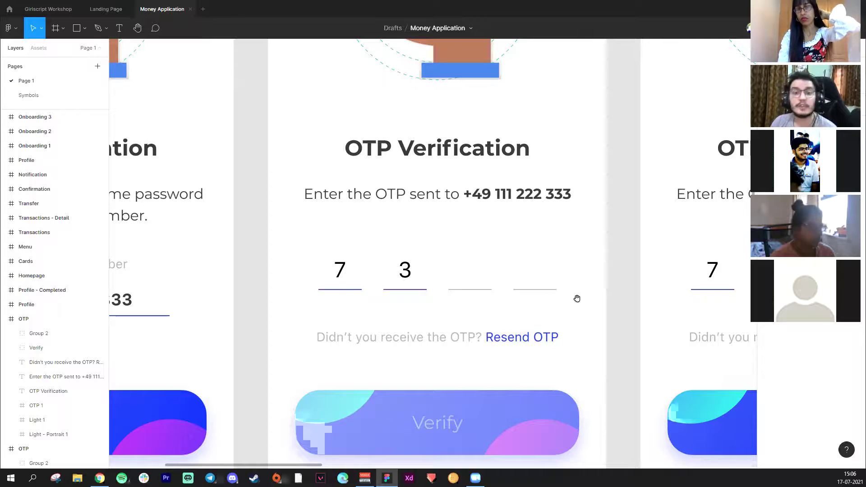
{"action": "scroll", "coordinate": [576, 298], "scroll_direction": "right", "scroll_amount": 7}
{"action": "scroll", "coordinate": [576, 298], "scroll_direction": "up", "scroll_amount": 1}
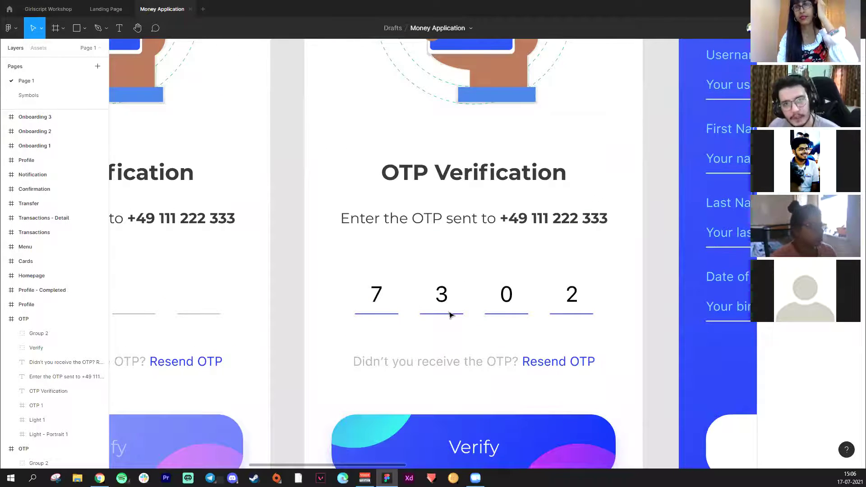
{"action": "scroll", "coordinate": [470, 292], "scroll_direction": "down", "scroll_amount": 3}
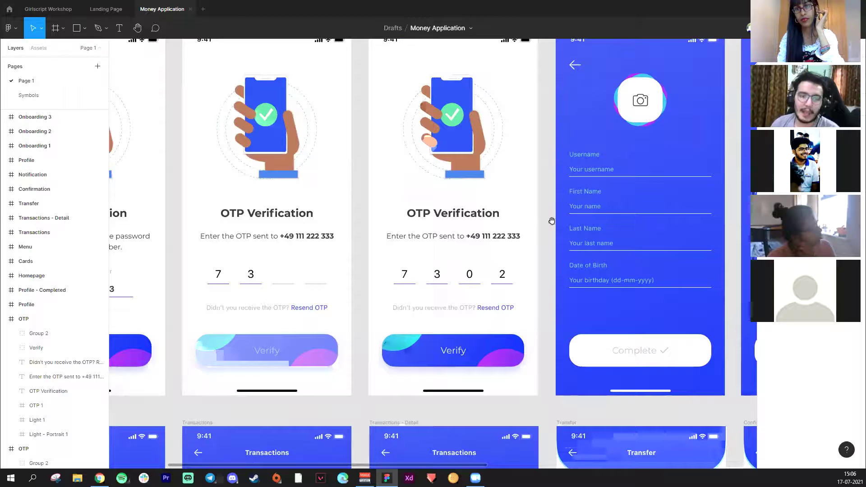
- Compare the empty and completed Profile screens, including their Complete buttons, and examine the Homepage and Menu frames
{"action": "scroll", "coordinate": [554, 216], "scroll_direction": "right", "scroll_amount": 2}
{"action": "scroll", "coordinate": [555, 217], "scroll_direction": "up", "scroll_amount": 1}
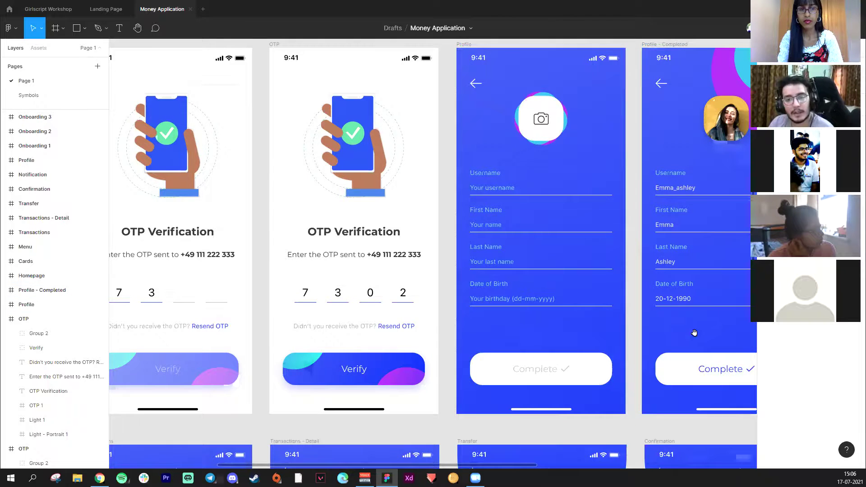
{"action": "scroll", "coordinate": [586, 374], "scroll_direction": "right", "scroll_amount": 5}
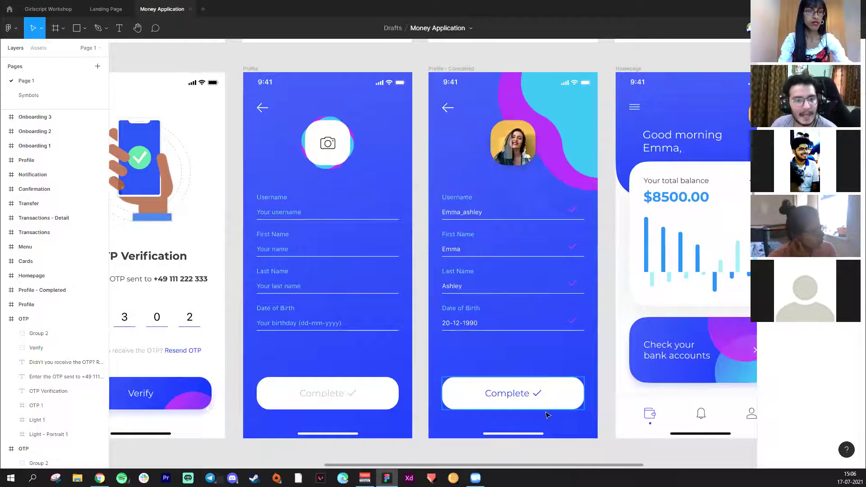
{"action": "scroll", "coordinate": [649, 309], "scroll_direction": "right", "scroll_amount": 6}
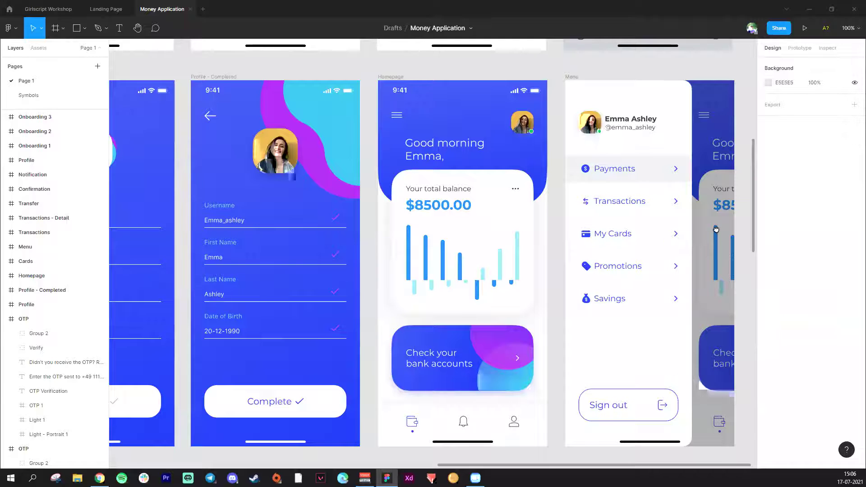
{"action": "scroll", "coordinate": [716, 229], "scroll_direction": "right", "scroll_amount": 3}
{"action": "scroll", "coordinate": [568, 232], "scroll_direction": "down", "scroll_amount": 1}
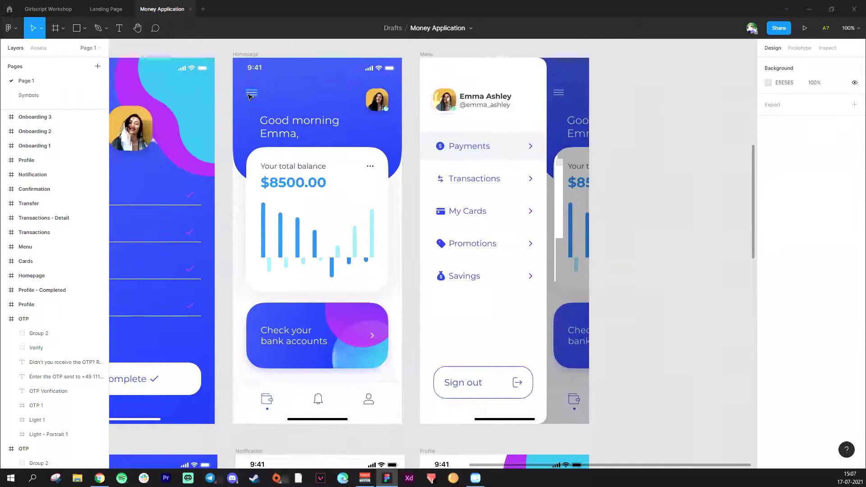
{"action": "left_click_drag", "start_coordinate": [601, 231], "coordinate": [612, 228]}
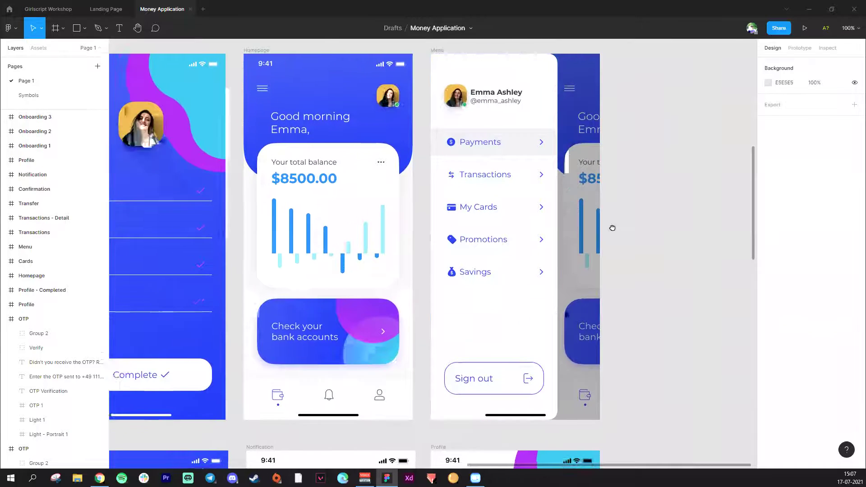
- Examine the row of Cards, Transactions, Transfer, Confirmation, Notification and Profile screens
{"action": "scroll", "coordinate": [507, 287], "scroll_direction": "left", "scroll_amount": 10}
{"action": "scroll", "coordinate": [507, 286], "scroll_direction": "down", "scroll_amount": 3}
{"action": "scroll", "coordinate": [327, 298], "scroll_direction": "left", "scroll_amount": 10}
{"action": "scroll", "coordinate": [328, 298], "scroll_direction": "down", "scroll_amount": 5}
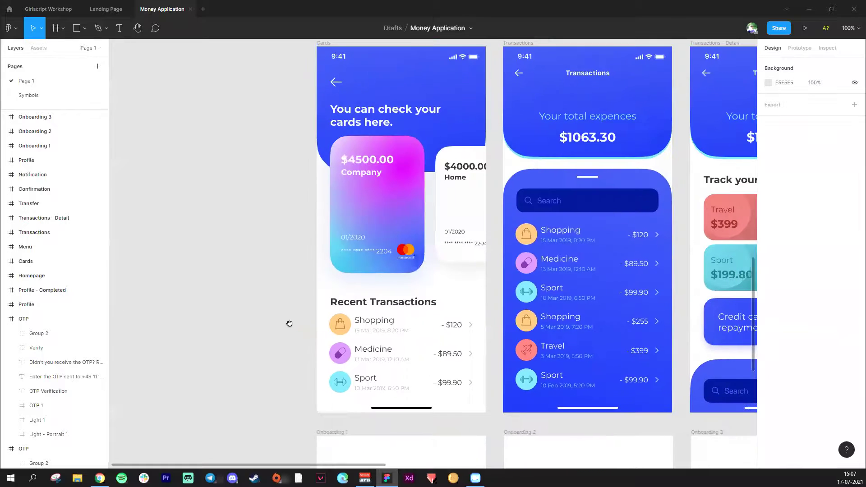
{"action": "scroll", "coordinate": [290, 323], "scroll_direction": "right", "scroll_amount": 1}
{"action": "scroll", "coordinate": [290, 323], "scroll_direction": "up", "scroll_amount": 1}
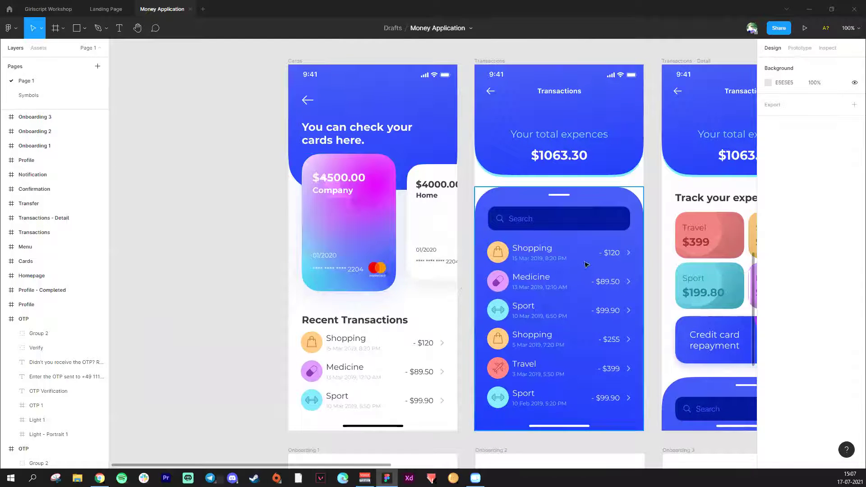
{"action": "scroll", "coordinate": [478, 291], "scroll_direction": "right", "scroll_amount": 10}
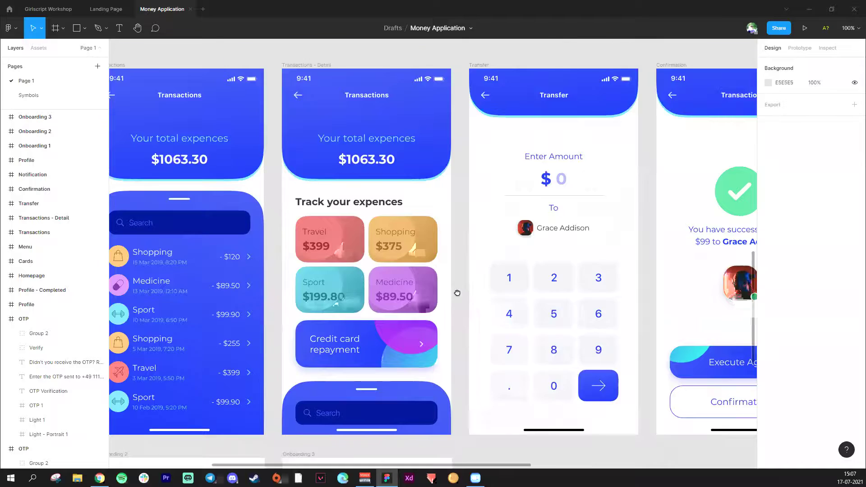
{"action": "scroll", "coordinate": [487, 290], "scroll_direction": "right", "scroll_amount": 8}
{"action": "scroll", "coordinate": [609, 286], "scroll_direction": "right", "scroll_amount": 10}
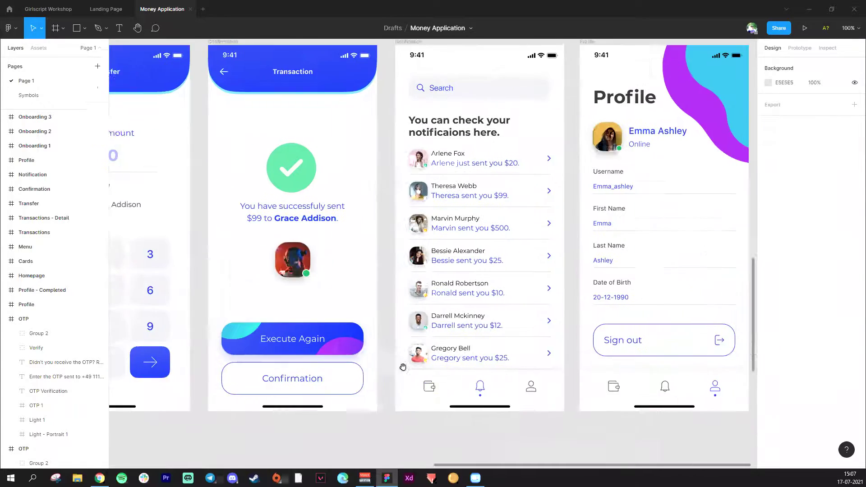
- Look over the three Onboarding screens and review all the Money Application frames together
{"action": "scroll", "coordinate": [449, 337], "scroll_direction": "down", "scroll_amount": 10}
{"action": "scroll", "coordinate": [479, 318], "scroll_direction": "left", "scroll_amount": 10}
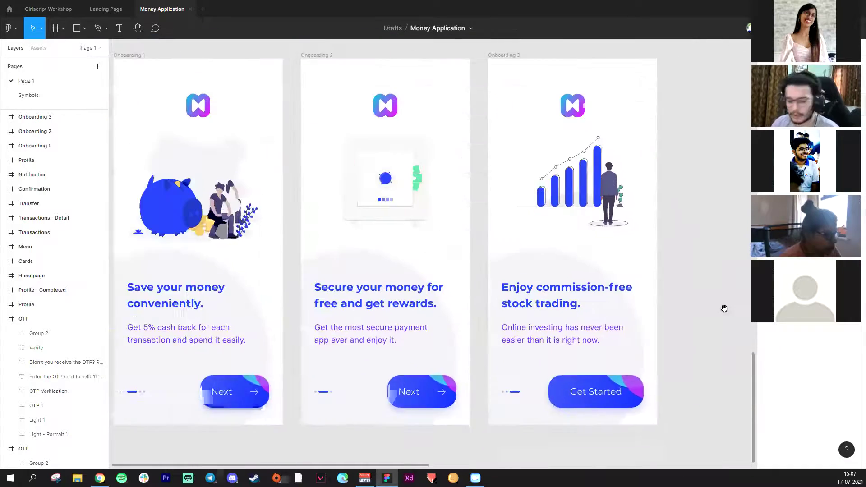
{"action": "scroll", "coordinate": [729, 309], "scroll_direction": "down", "scroll_amount": 5}
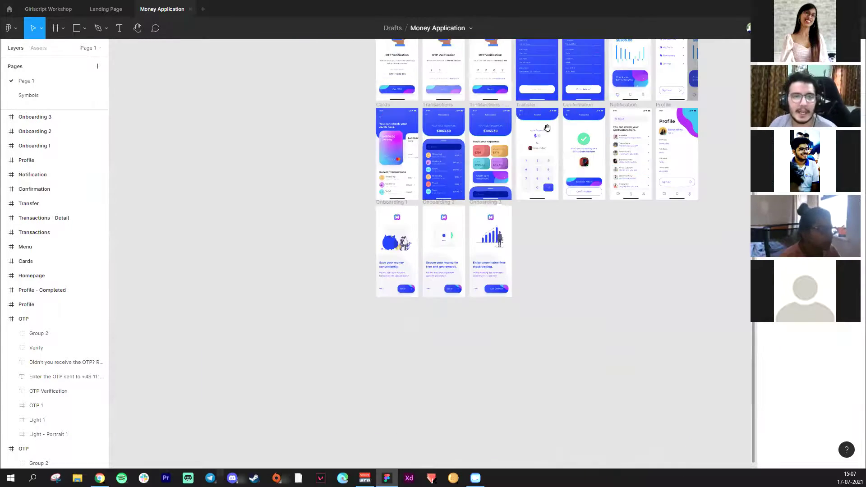
{"action": "scroll", "coordinate": [437, 274], "scroll_direction": "up", "scroll_amount": 5}
{"action": "scroll", "coordinate": [436, 274], "scroll_direction": "right", "scroll_amount": 3}
{"action": "scroll", "coordinate": [436, 274], "scroll_direction": "down", "scroll_amount": 1}
{"action": "scroll", "coordinate": [436, 273], "scroll_direction": "left", "scroll_amount": 1}
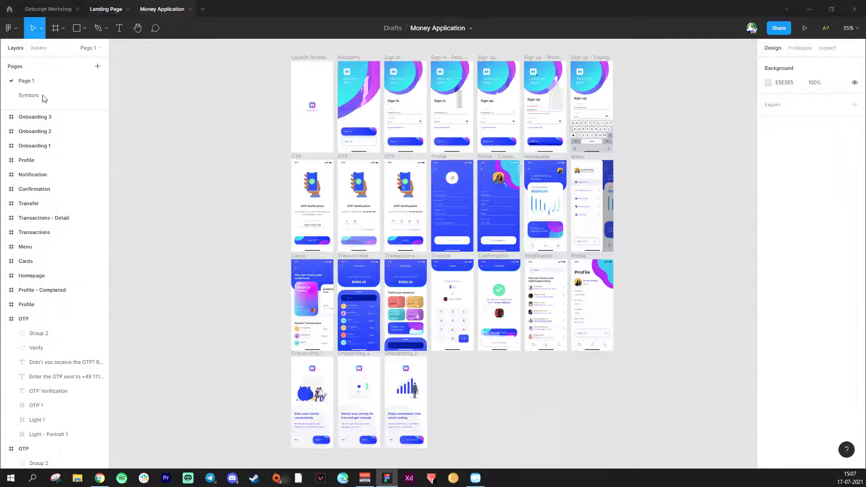
- Switch to the Landing Page file and display the prototype connections between its Landing Page frames
{"action": "left_click", "coordinate": [106, 10]}
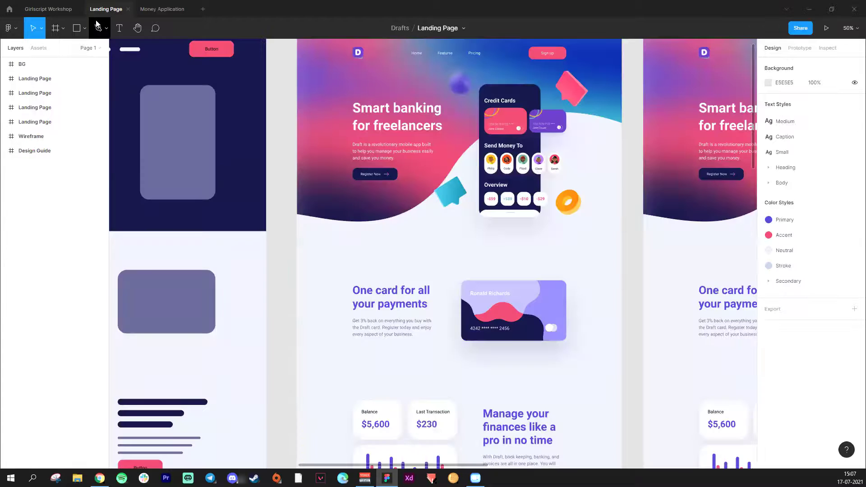
{"action": "key", "text": "minus"}
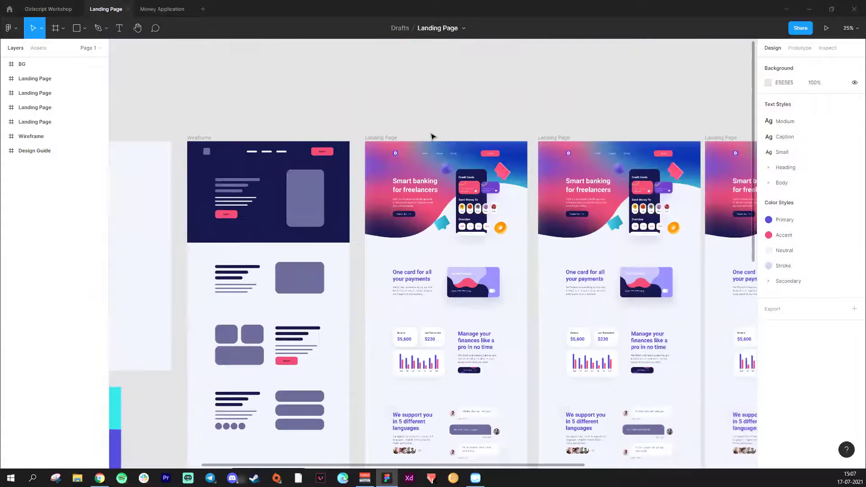
{"action": "key", "text": "minus"}
{"action": "left_click", "coordinate": [800, 48]}
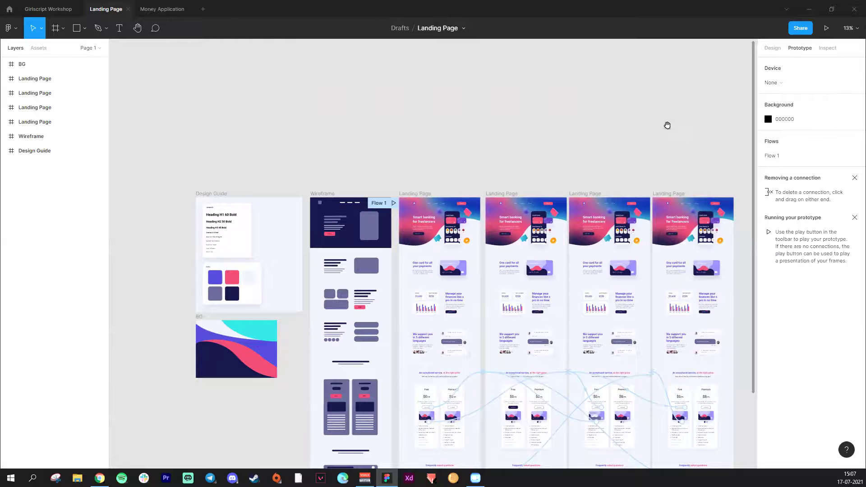
{"action": "scroll", "coordinate": [589, 66], "scroll_direction": "down", "scroll_amount": 3}
{"action": "scroll", "coordinate": [590, 66], "scroll_direction": "right", "scroll_amount": 2}
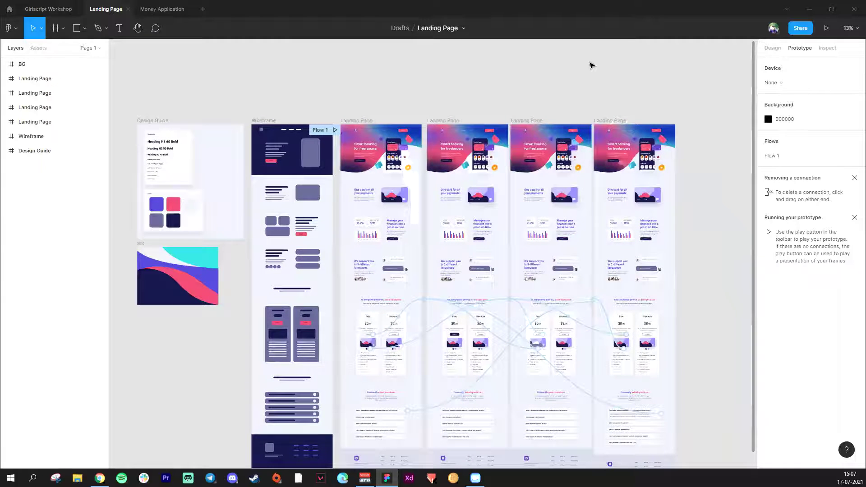
- Select the first Landing Page frame, the starting point of Flow 1, and run its prototype
{"action": "left_click", "coordinate": [364, 128]}
{"action": "left_click", "coordinate": [359, 119]}
{"action": "left_click", "coordinate": [368, 114]}
{"action": "left_click", "coordinate": [361, 120]}
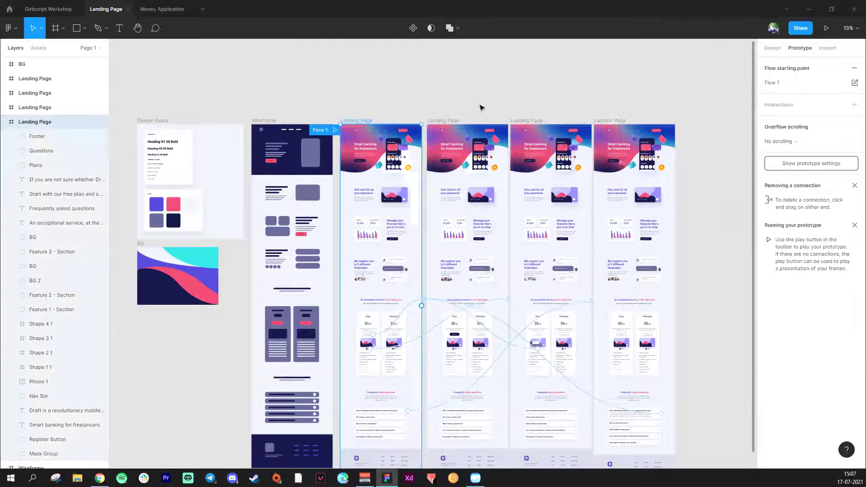
{"action": "left_click", "coordinate": [826, 29]}
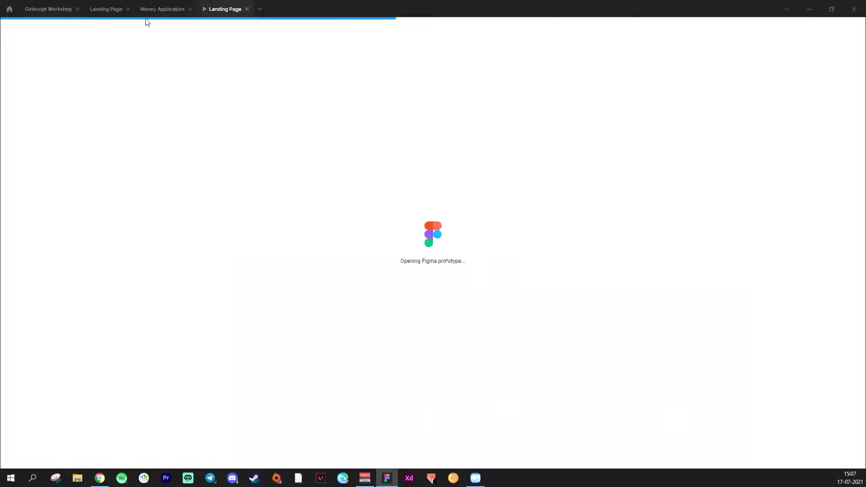
- Recheck the Landing Page file and examine its running prototype from the hero section down to the Free and Premium plans
{"action": "left_click", "coordinate": [104, 11]}
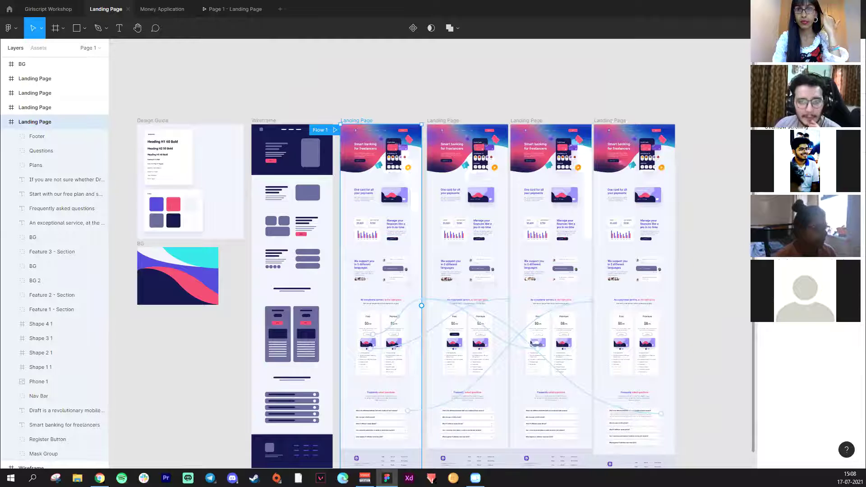
{"action": "left_click", "coordinate": [215, 9]}
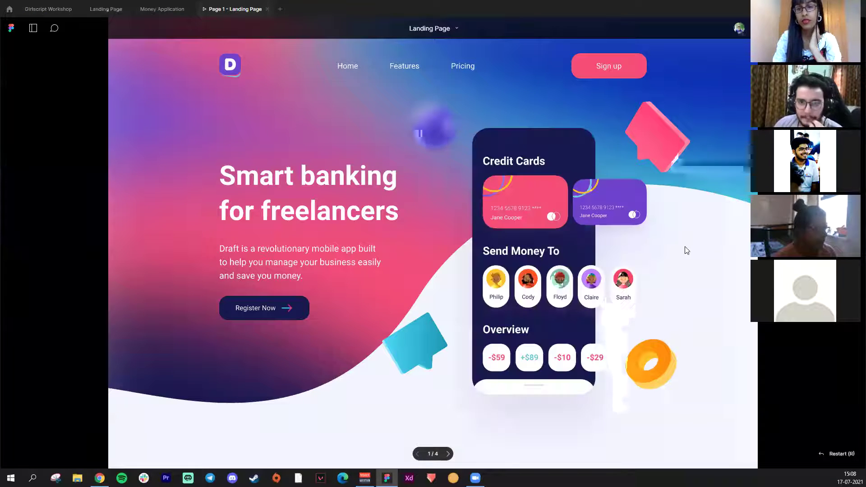
{"action": "scroll", "coordinate": [683, 247], "scroll_direction": "down", "scroll_amount": 2}
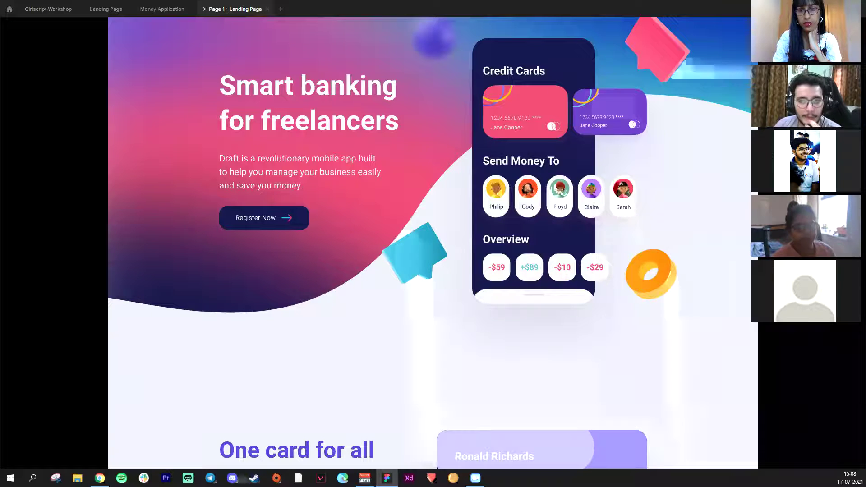
{"action": "mouse_move", "coordinate": [764, 324]}
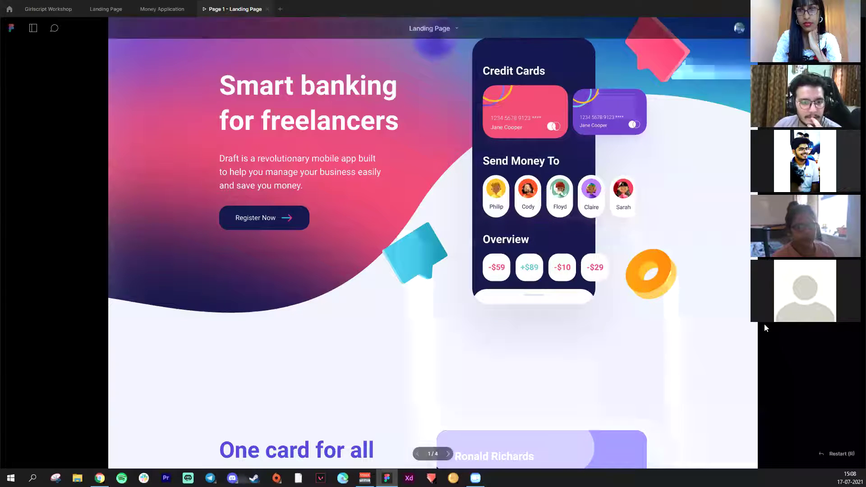
{"action": "left_click", "coordinate": [448, 454]}
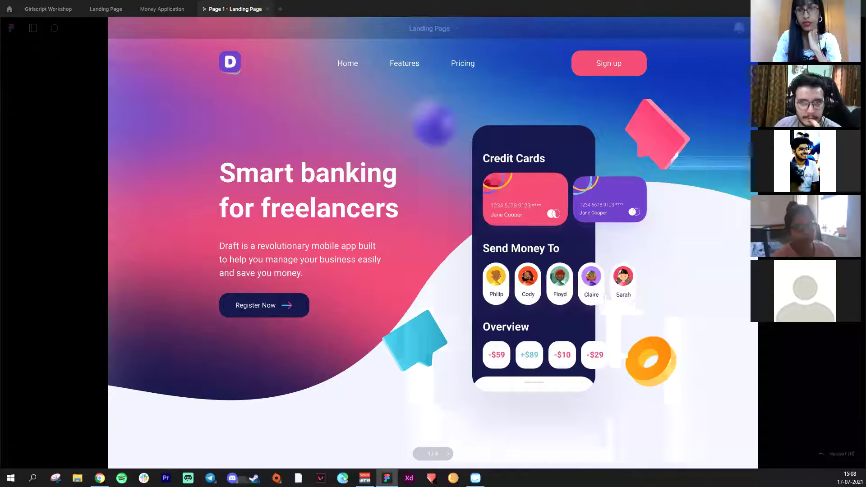
{"action": "scroll", "coordinate": [738, 167], "scroll_direction": "down", "scroll_amount": 20}
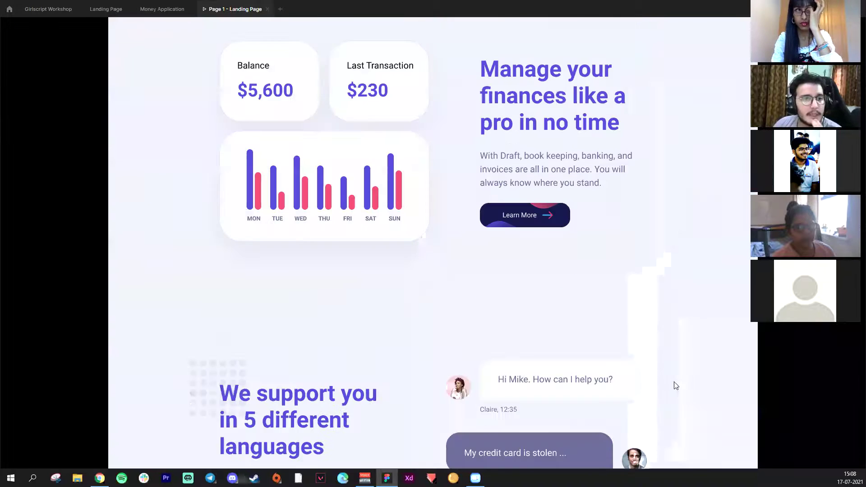
{"action": "scroll", "coordinate": [670, 329], "scroll_direction": "down", "scroll_amount": 12}
{"action": "scroll", "coordinate": [659, 79], "scroll_direction": "up", "scroll_amount": 3}
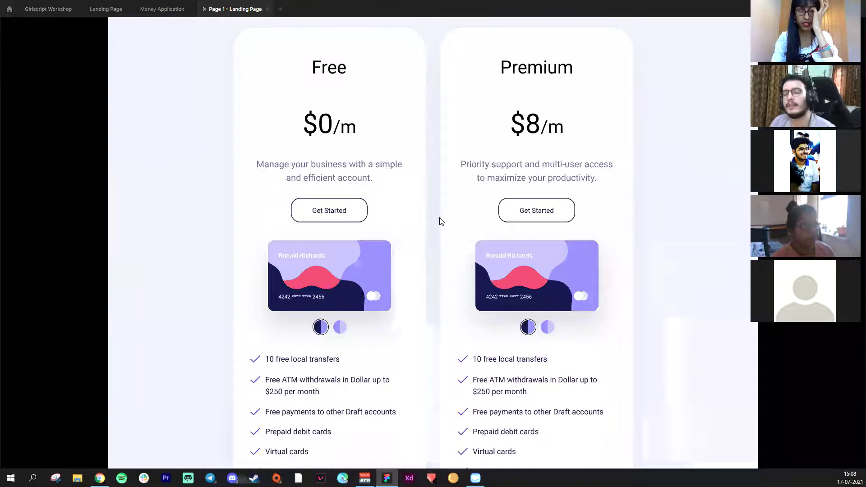
- Test the Free plan's card color switch by alternating between the dark and the light purple card several times
{"action": "left_click", "coordinate": [340, 328]}
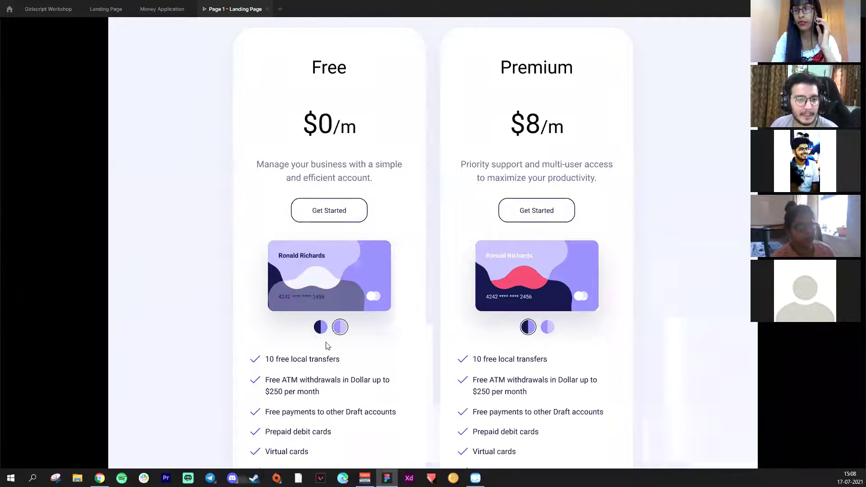
{"action": "left_click", "coordinate": [320, 328]}
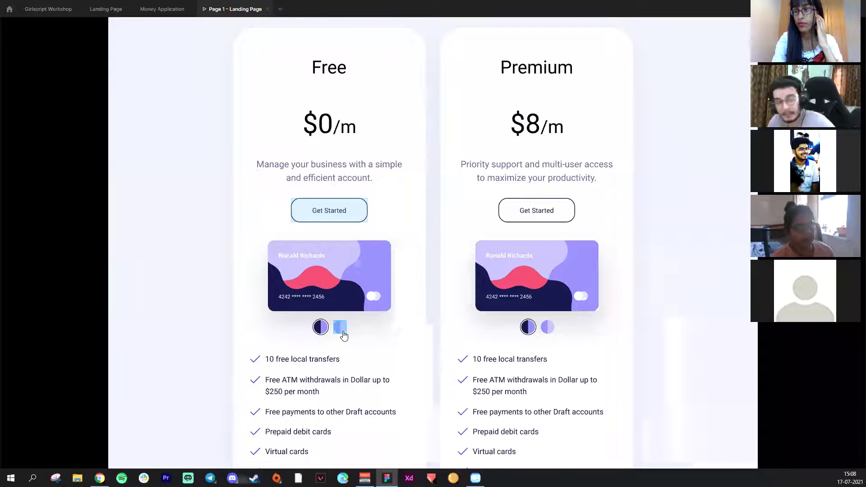
{"action": "left_click", "coordinate": [340, 328]}
{"action": "left_click", "coordinate": [321, 328]}
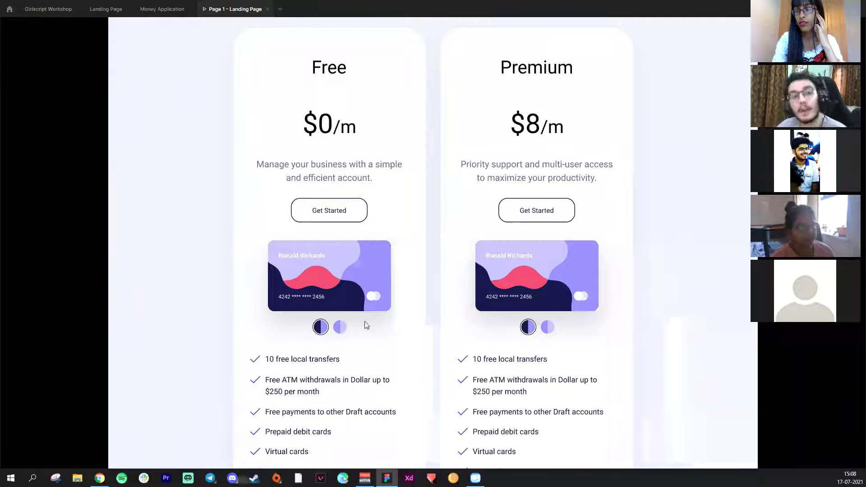
{"action": "left_click", "coordinate": [340, 327]}
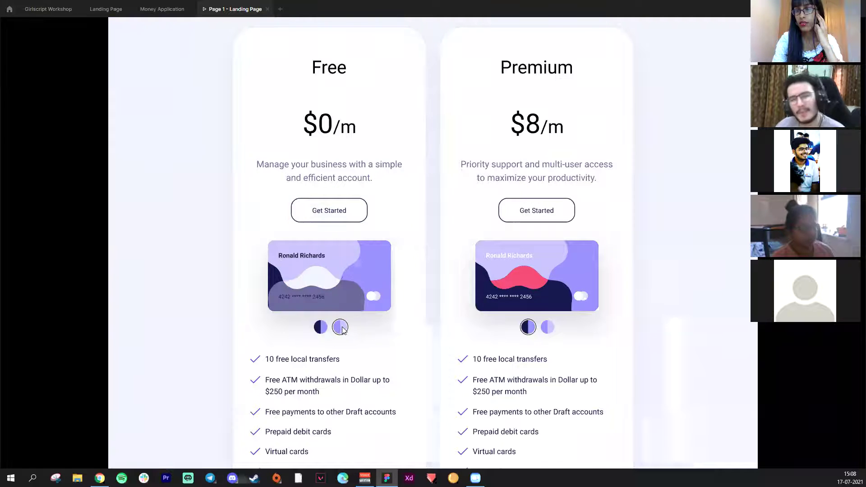
{"action": "left_click", "coordinate": [318, 328]}
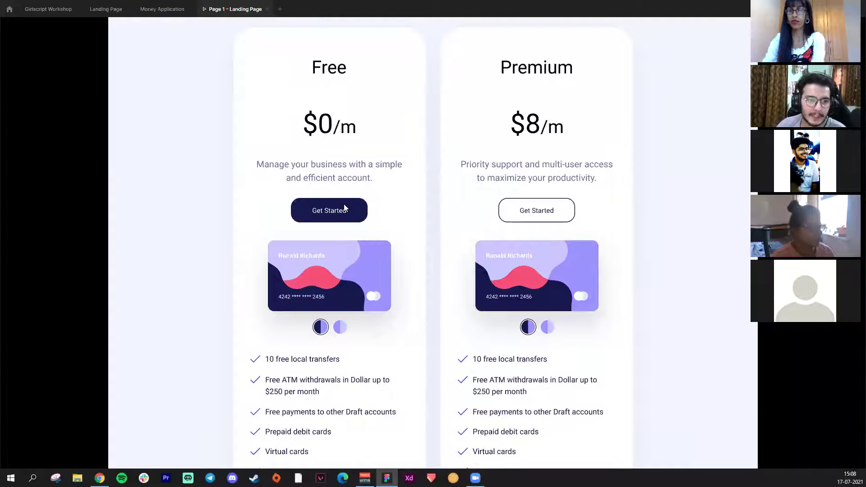
{"action": "left_click", "coordinate": [339, 327]}
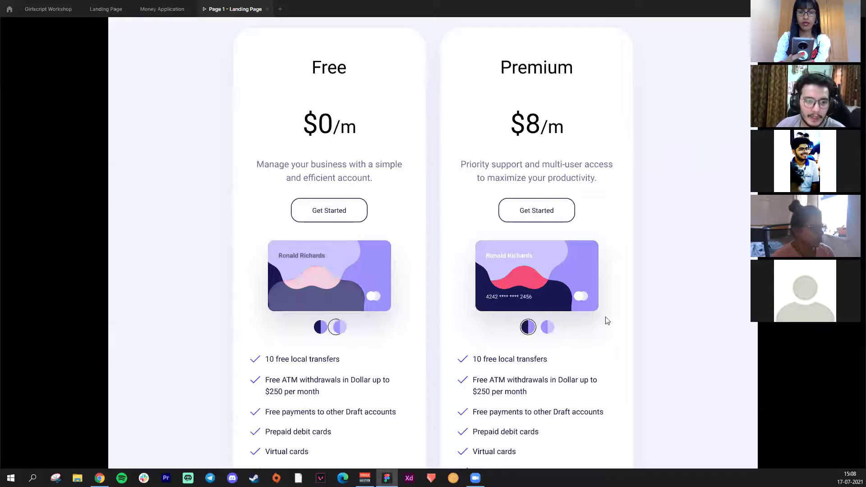
- View the prototype's frequently asked questions and compare them with the Questions group in the Landing Page file
{"action": "scroll", "coordinate": [607, 321], "scroll_direction": "down", "scroll_amount": 10}
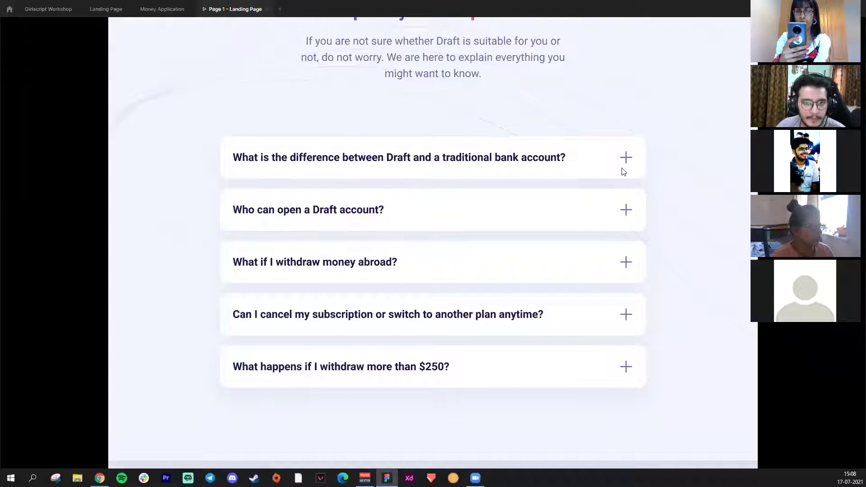
{"action": "left_click", "coordinate": [162, 9]}
{"action": "left_click", "coordinate": [106, 9]}
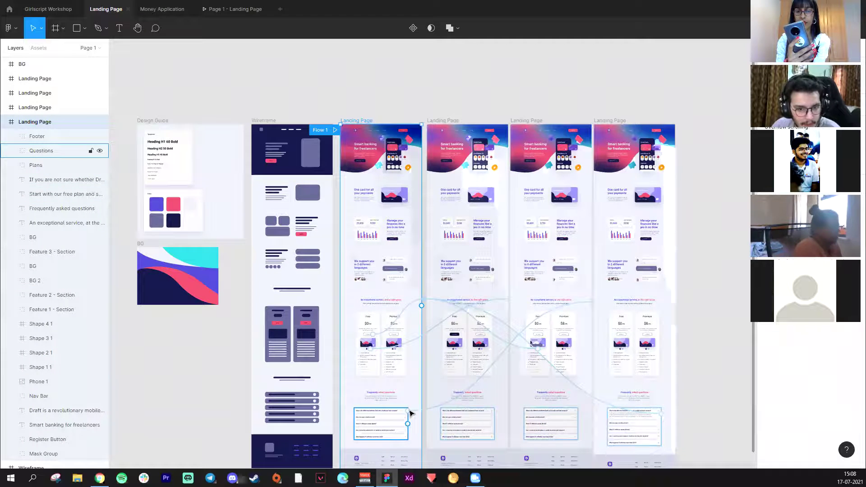
- Return the running prototype to its first frame and show the frequently asked questions there
{"action": "key", "text": "ctrl+alt+Return"}
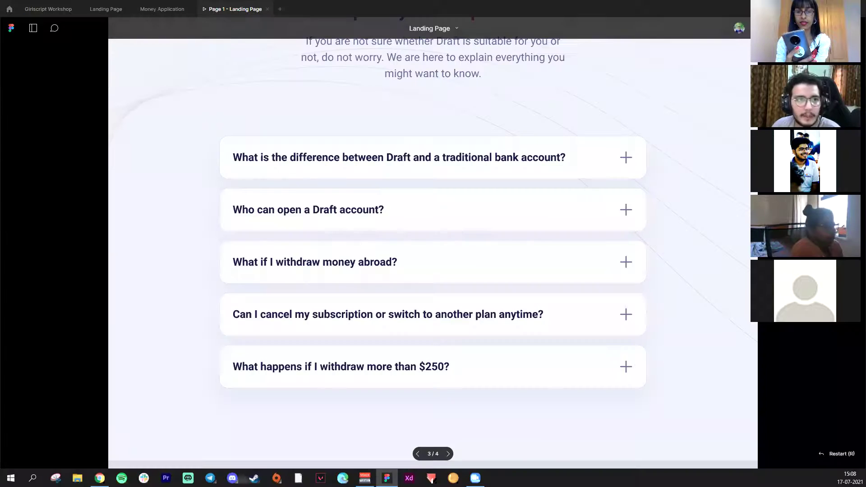
{"action": "double_click", "coordinate": [417, 454]}
{"action": "scroll", "coordinate": [701, 288], "scroll_direction": "down", "scroll_amount": 20}
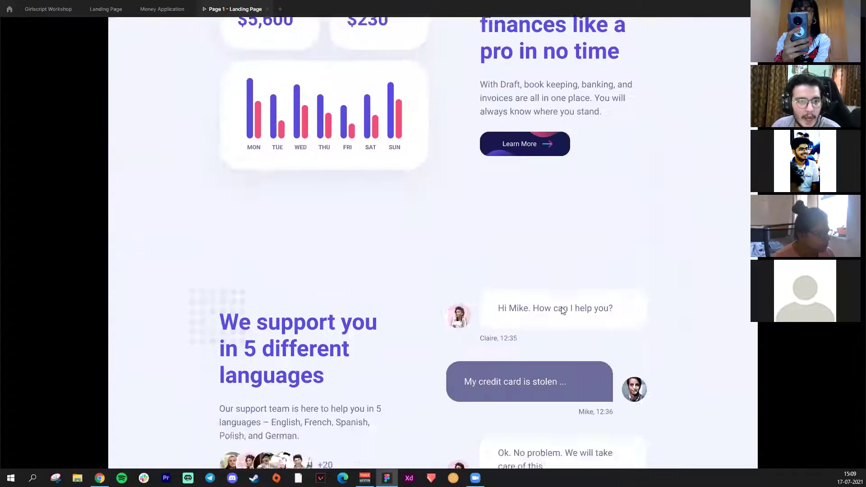
{"action": "scroll", "coordinate": [556, 170], "scroll_direction": "down", "scroll_amount": 8}
{"action": "scroll", "coordinate": [624, 180], "scroll_direction": "up", "scroll_amount": 3}
- Test the FAQ accordion by repeatedly expanding and collapsing the question on Draft versus a traditional bank account
{"action": "left_click", "coordinate": [625, 181]}
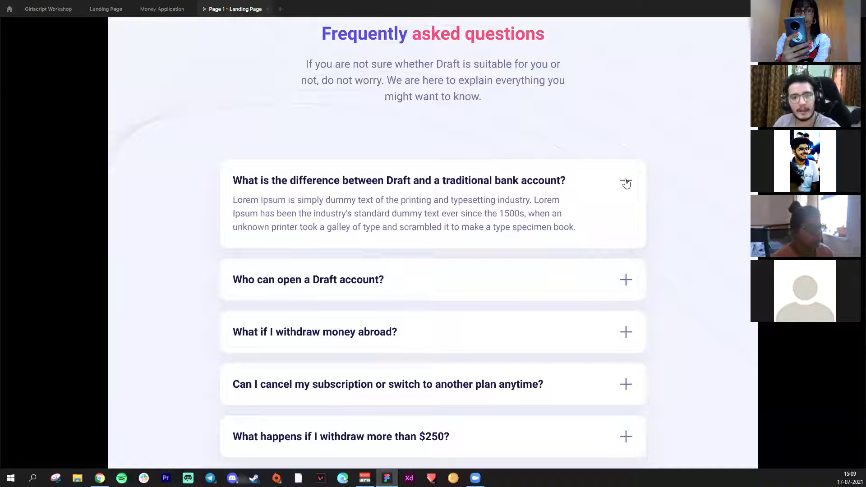
{"action": "left_click", "coordinate": [626, 183]}
{"action": "left_click", "coordinate": [600, 184]}
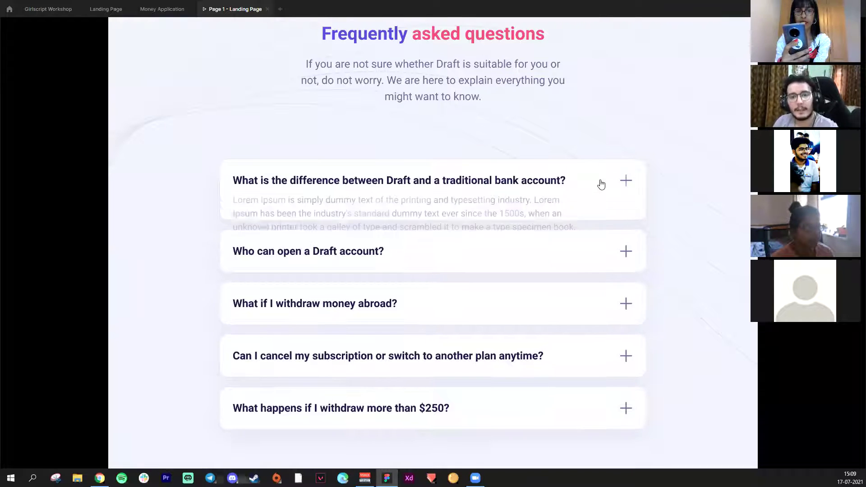
{"action": "left_click", "coordinate": [602, 185]}
{"action": "left_click", "coordinate": [601, 184]}
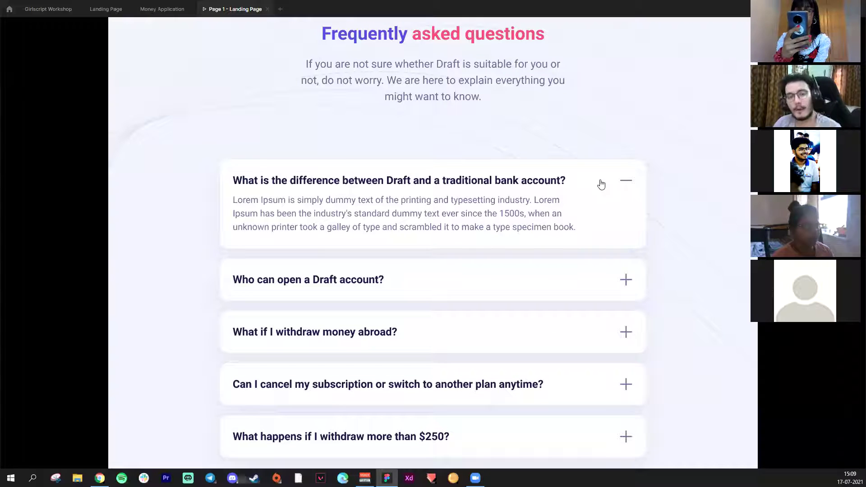
{"action": "left_click", "coordinate": [601, 184]}
{"action": "left_click", "coordinate": [601, 185]}
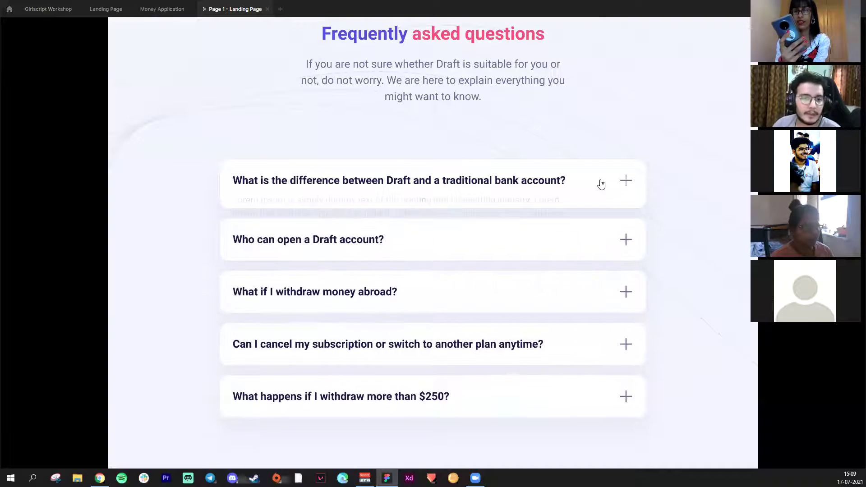
{"action": "left_click", "coordinate": [601, 185]}
- Review the prototype page from the footer back up through its sections and retry the Free plan's card color switch
{"action": "scroll", "coordinate": [717, 233], "scroll_direction": "down", "scroll_amount": 5}
{"action": "scroll", "coordinate": [680, 242], "scroll_direction": "up", "scroll_amount": 12}
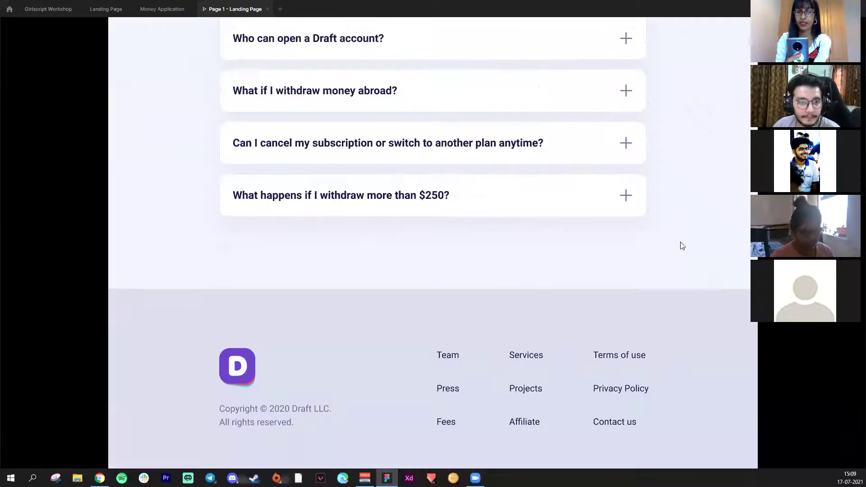
{"action": "scroll", "coordinate": [492, 301], "scroll_direction": "up", "scroll_amount": 10}
{"action": "scroll", "coordinate": [496, 290], "scroll_direction": "down", "scroll_amount": 3}
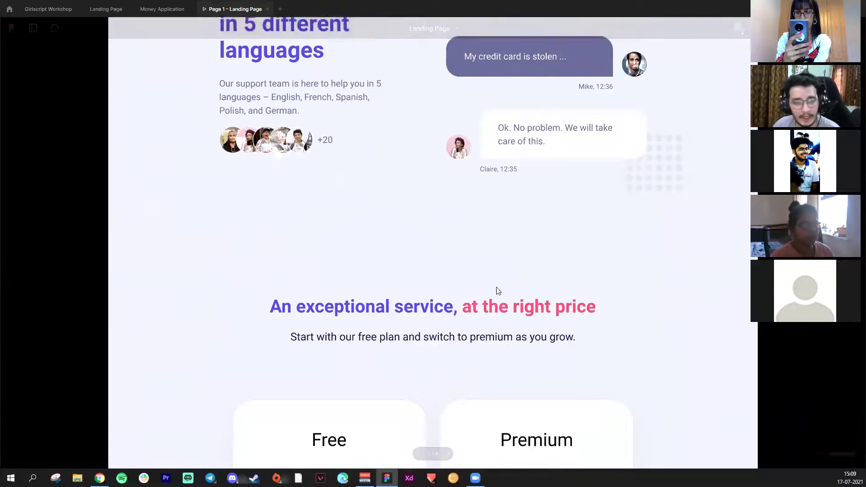
{"action": "scroll", "coordinate": [474, 300], "scroll_direction": "up", "scroll_amount": 10}
{"action": "scroll", "coordinate": [474, 301], "scroll_direction": "up", "scroll_amount": 4}
{"action": "scroll", "coordinate": [669, 205], "scroll_direction": "down", "scroll_amount": 15}
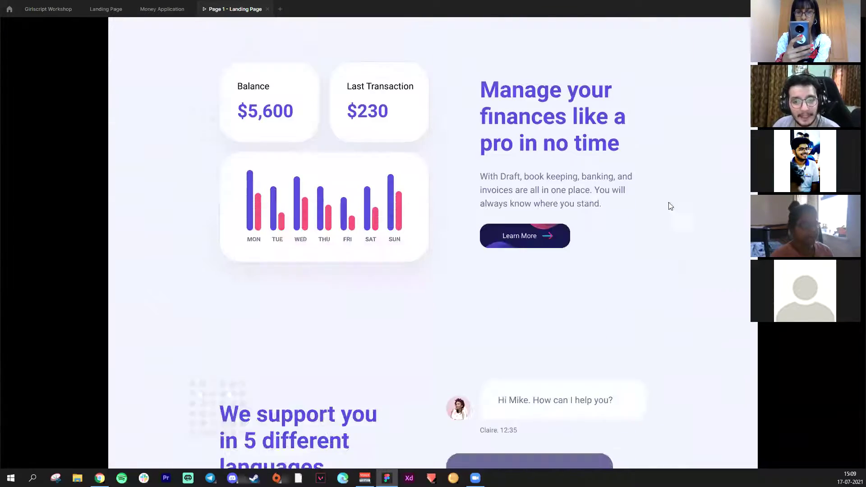
{"action": "scroll", "coordinate": [600, 361], "scroll_direction": "down", "scroll_amount": 6}
{"action": "scroll", "coordinate": [609, 402], "scroll_direction": "up", "scroll_amount": 3}
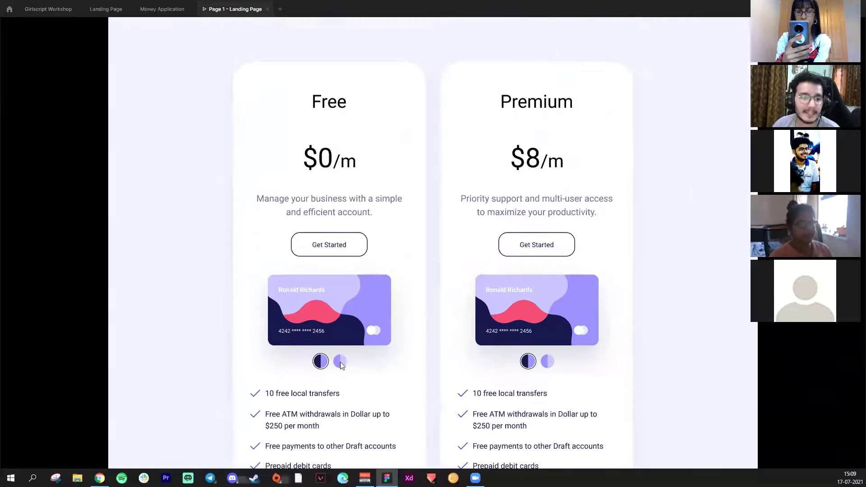
{"action": "left_click", "coordinate": [322, 367]}
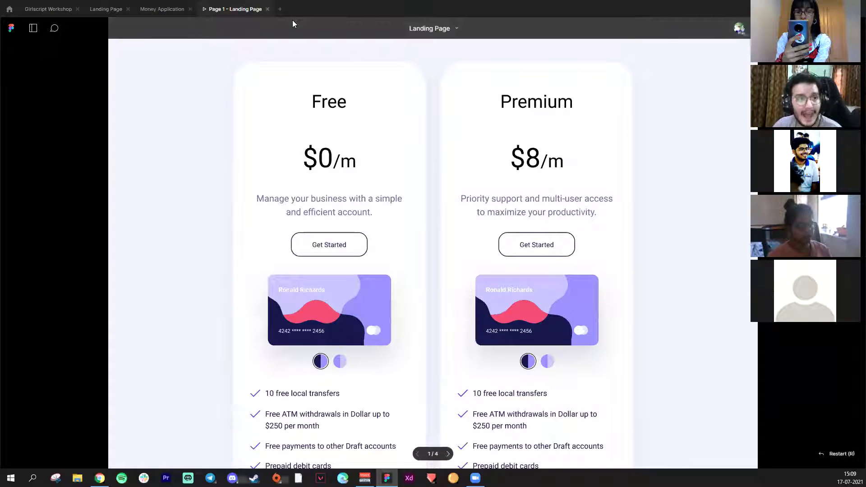
- Close the Landing Page prototype and go back through the open design files to the Girlscript Workshop file
{"action": "left_click", "coordinate": [162, 9]}
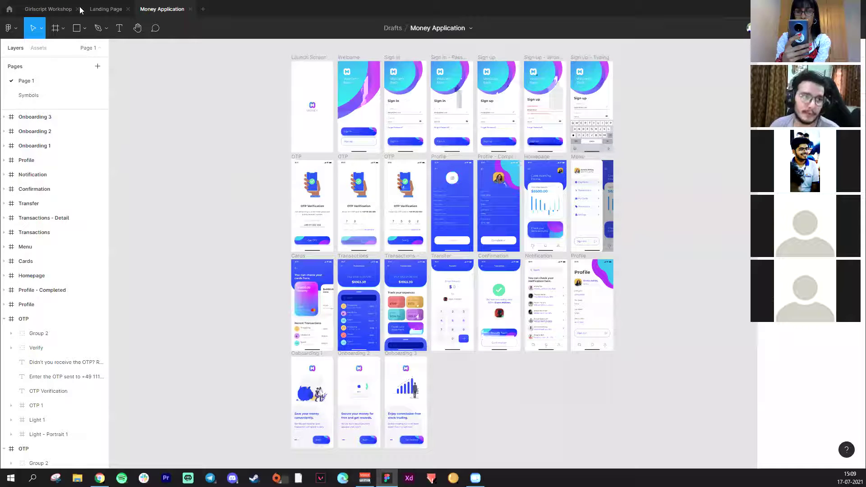
{"action": "left_click", "coordinate": [104, 10]}
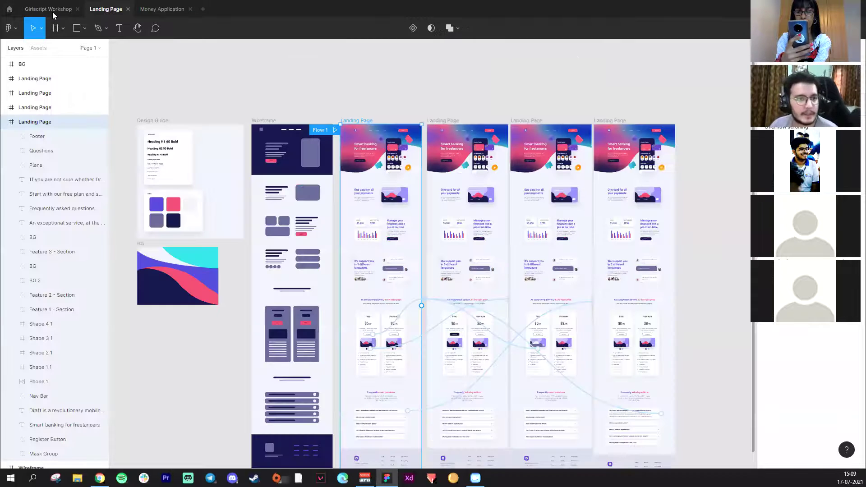
{"action": "left_click", "coordinate": [51, 14]}
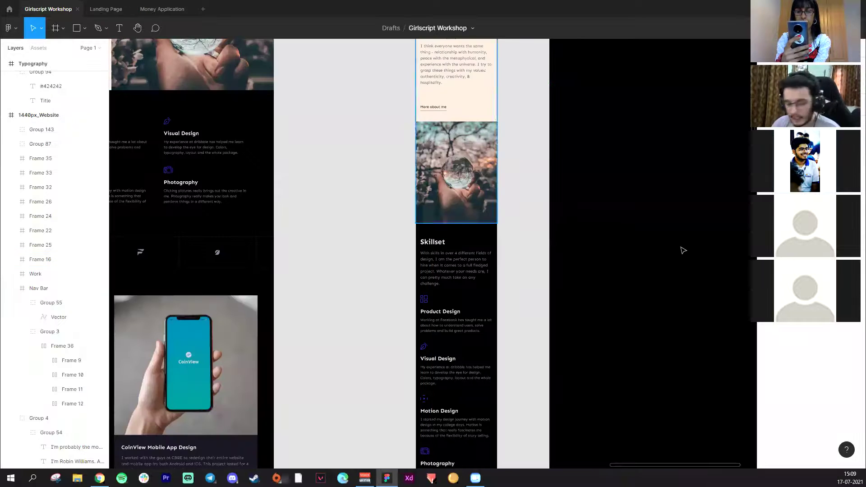
- Look over the Typography, Color Palette, 1440px_Website, 360px_Mobile and MacBook - 1 frames of the workshop file
{"action": "key", "text": "ctrl+minus"}
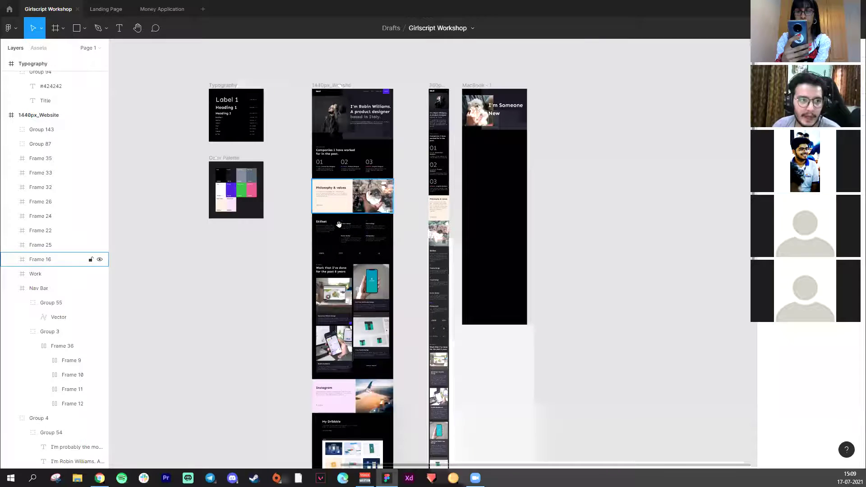
{"action": "scroll", "coordinate": [499, 320], "scroll_direction": "left", "scroll_amount": 3}
{"action": "scroll", "coordinate": [499, 319], "scroll_direction": "left", "scroll_amount": 5}
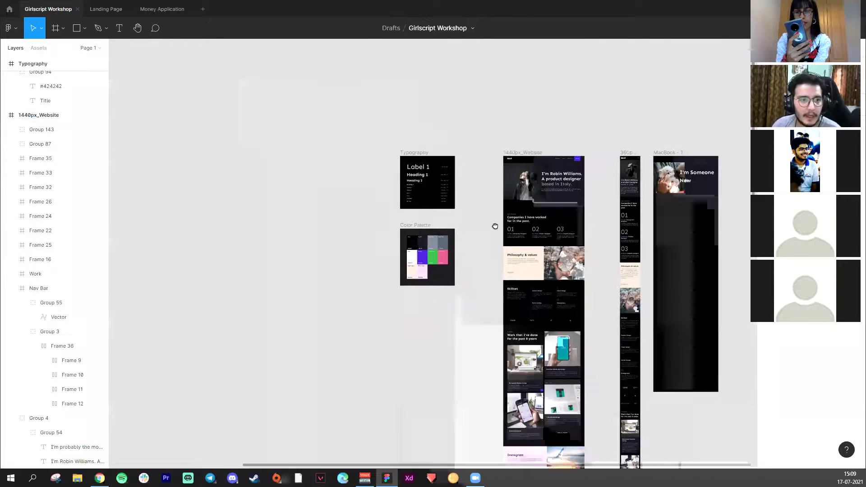
{"action": "scroll", "coordinate": [478, 392], "scroll_direction": "down", "scroll_amount": 3}
{"action": "scroll", "coordinate": [535, 270], "scroll_direction": "up", "scroll_amount": 3}
{"action": "scroll", "coordinate": [534, 271], "scroll_direction": "left", "scroll_amount": 3}
{"action": "scroll", "coordinate": [414, 276], "scroll_direction": "right", "scroll_amount": 10}
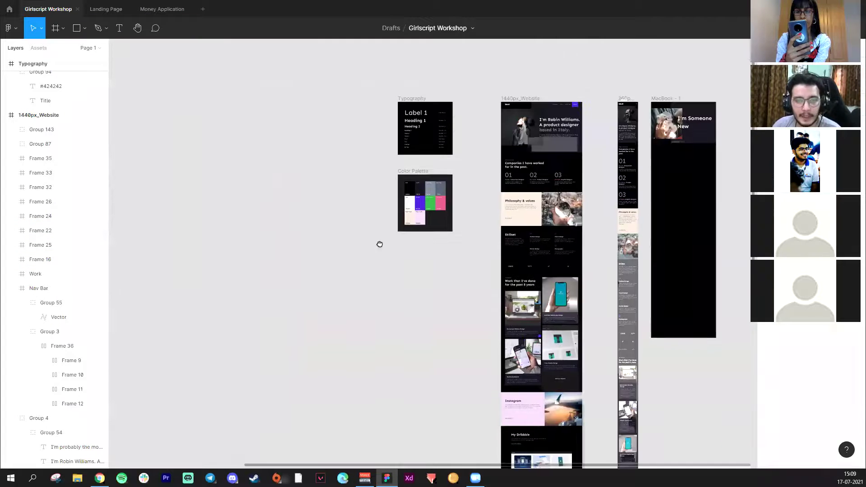
{"action": "key", "text": "ctrl+plus"}
{"action": "key", "text": "ctrl+plus"}
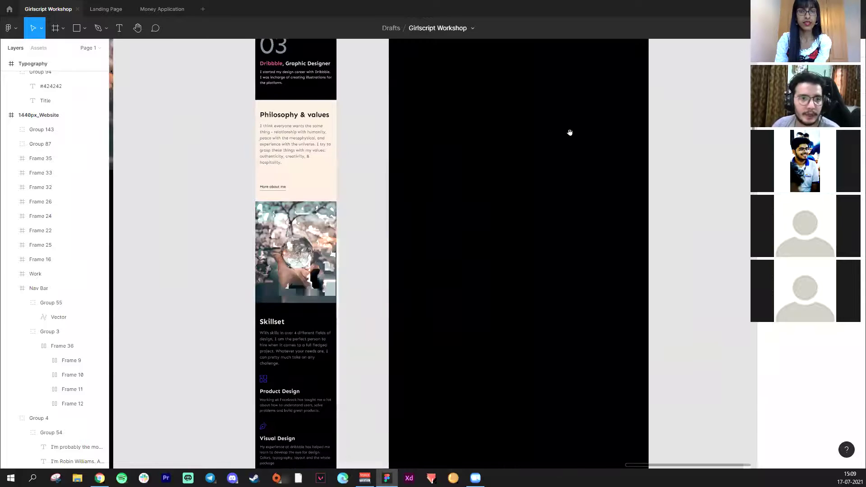
{"action": "scroll", "coordinate": [501, 197], "scroll_direction": "up", "scroll_amount": 10}
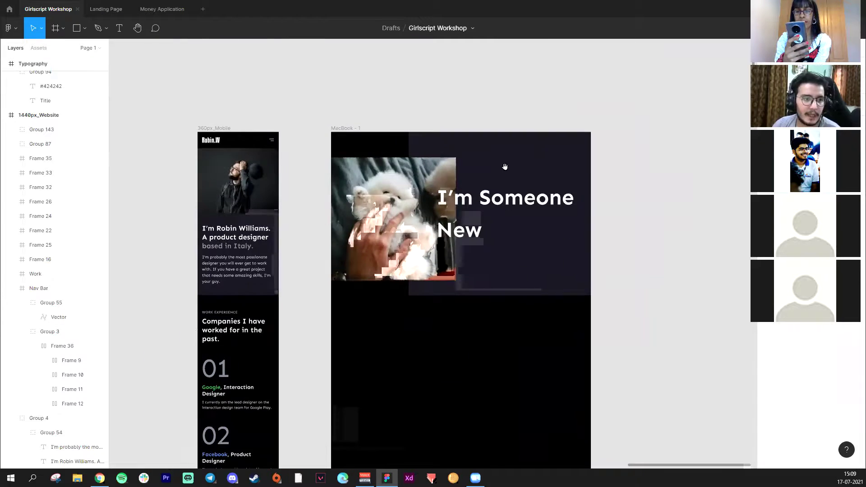
{"action": "scroll", "coordinate": [505, 167], "scroll_direction": "left", "scroll_amount": 10}
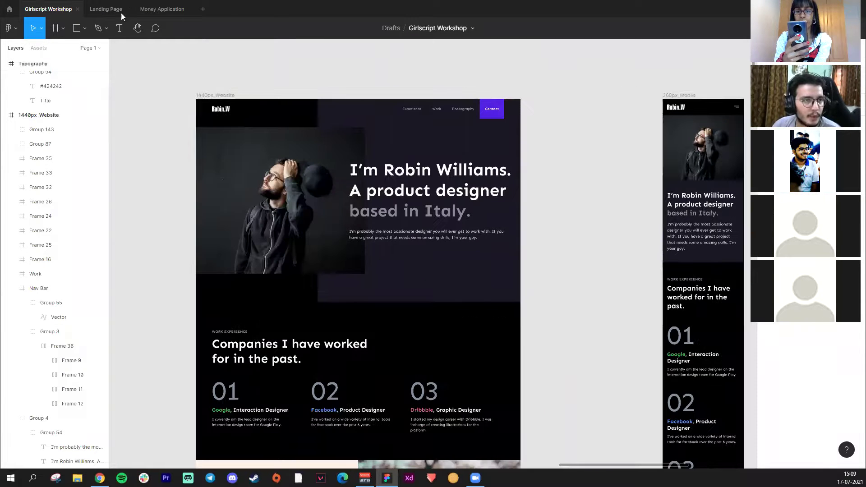
- Look over the sign-in, sign-up, OTP and profile screens of the Money Application file
{"action": "left_click", "coordinate": [156, 9]}
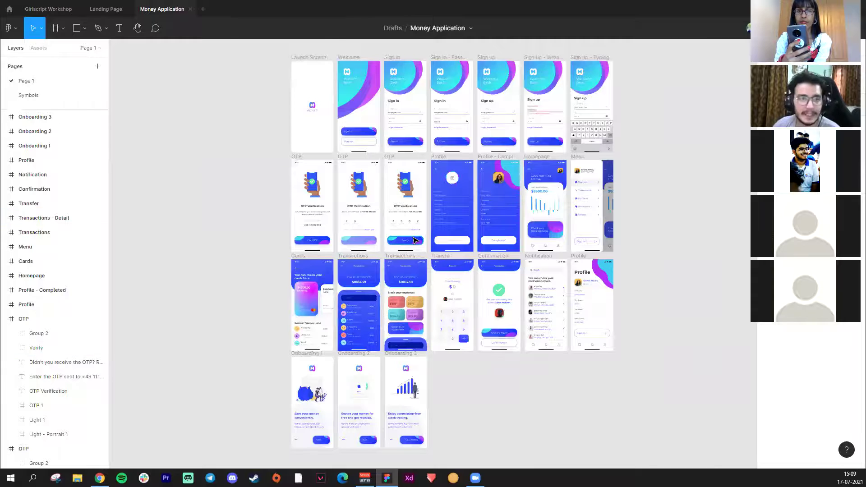
{"action": "scroll", "coordinate": [391, 148], "scroll_direction": "up", "scroll_amount": 5}
{"action": "scroll", "coordinate": [375, 203], "scroll_direction": "up", "scroll_amount": 3}
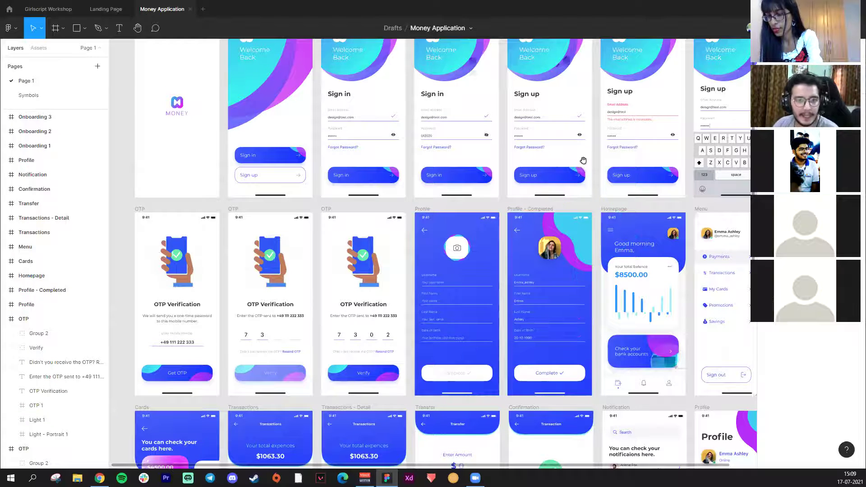
{"action": "scroll", "coordinate": [584, 160], "scroll_direction": "up", "scroll_amount": 2}
- Show how to switch the home screen between the personal account's recent files and the Community page
{"action": "left_click", "coordinate": [10, 11]}
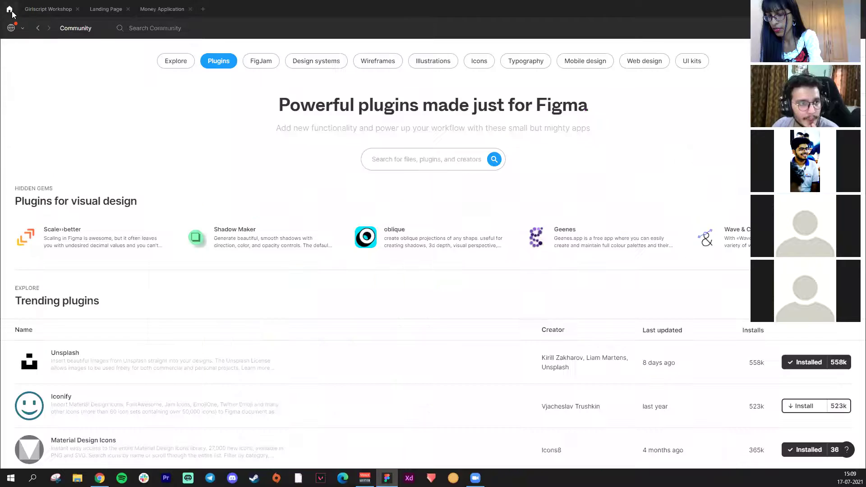
{"action": "left_click", "coordinate": [21, 30]}
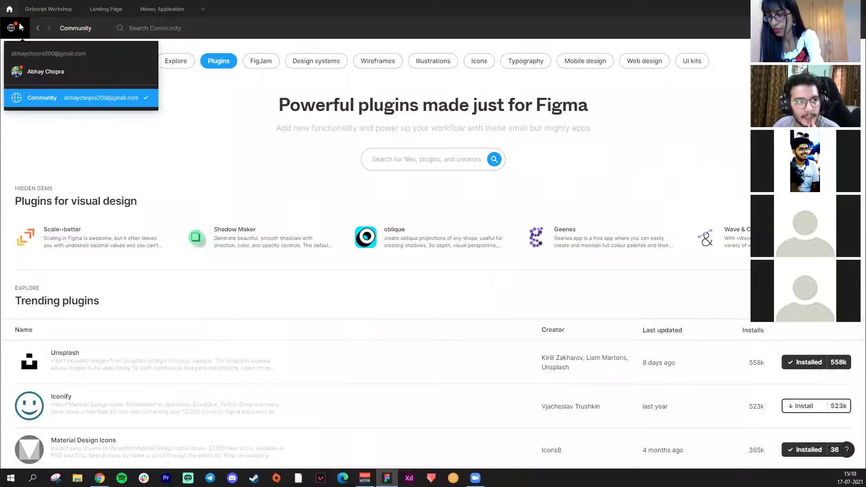
{"action": "left_click", "coordinate": [20, 31]}
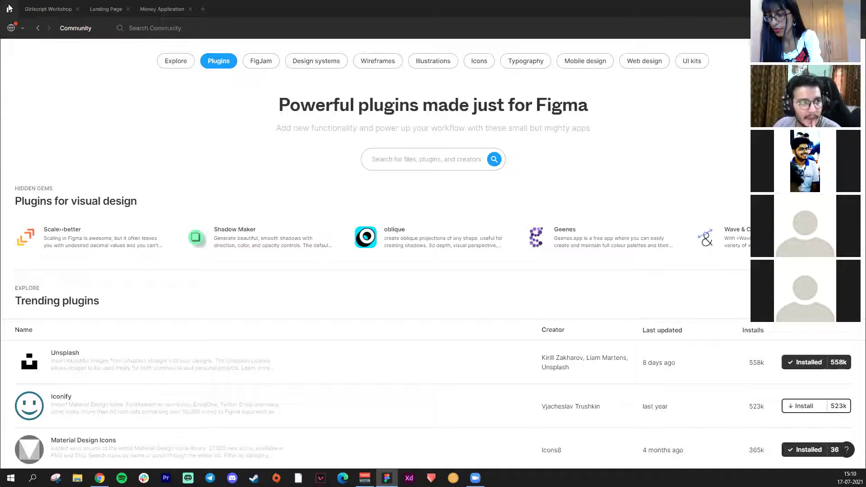
{"action": "left_click", "coordinate": [15, 27]}
{"action": "left_click", "coordinate": [38, 74]}
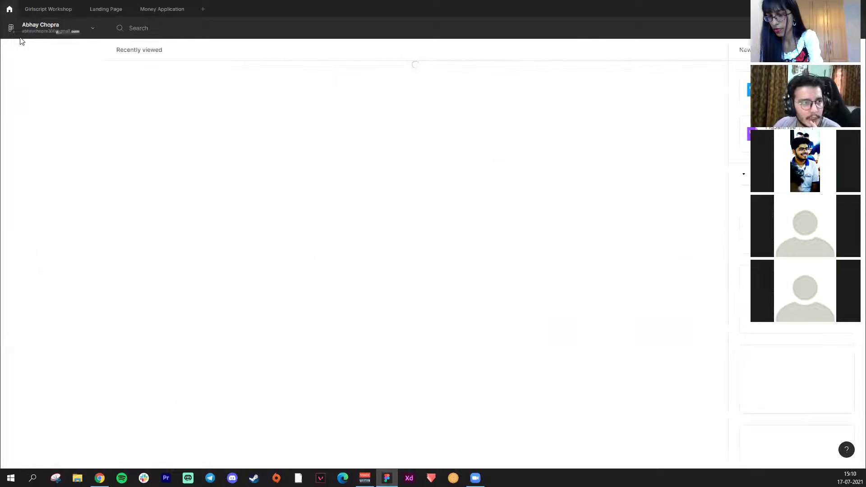
{"action": "left_click", "coordinate": [33, 35]}
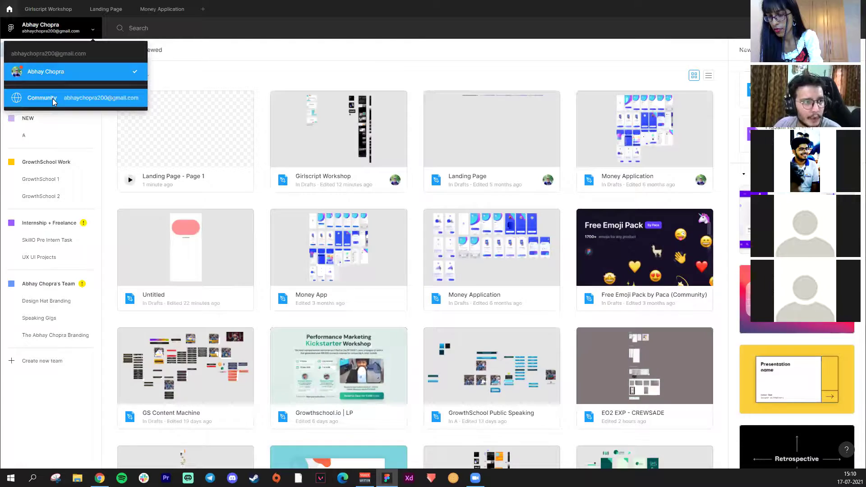
{"action": "left_click", "coordinate": [52, 98]}
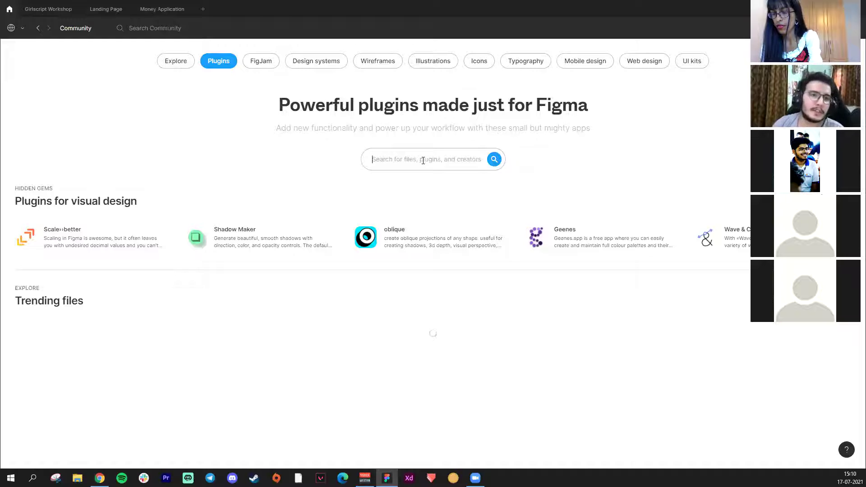
- Find the 3D digital interface (community) file among the Community's Illustrations and duplicate it to drafts
{"action": "left_click", "coordinate": [444, 66]}
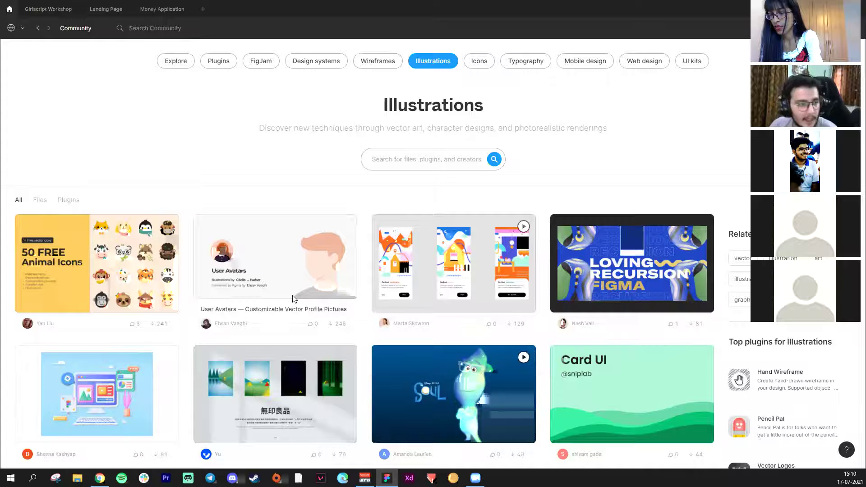
{"action": "left_click", "coordinate": [122, 389]}
{"action": "key", "text": "ctrl+a"}
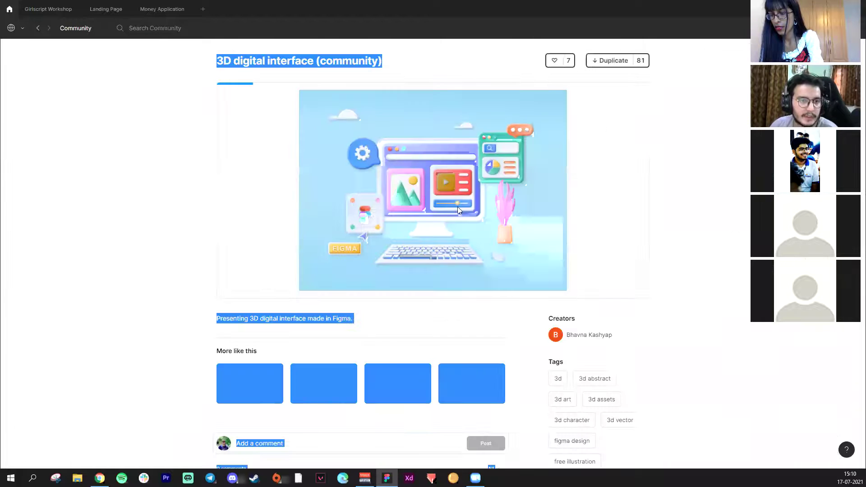
{"action": "left_click", "coordinate": [355, 332]}
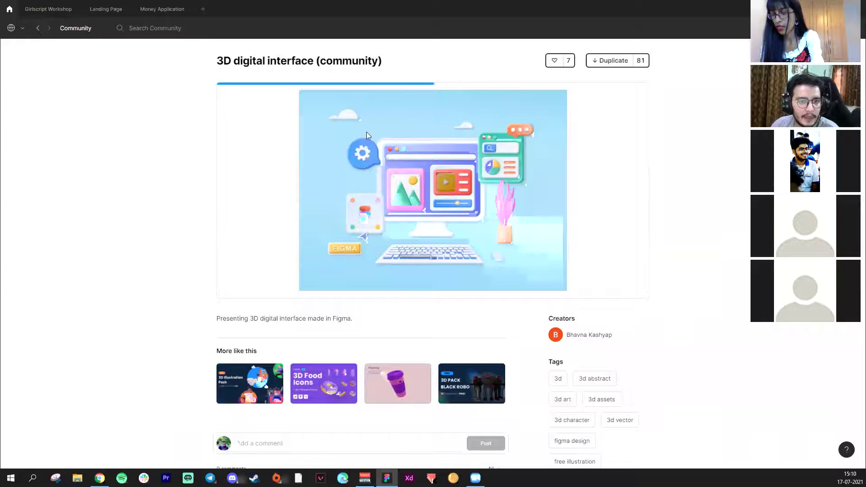
{"action": "left_click", "coordinate": [599, 61]}
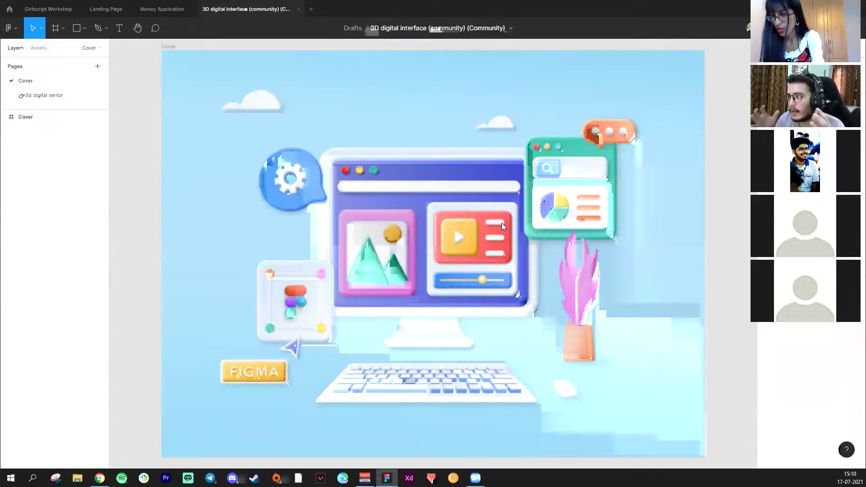
- Select the 3D character image in the Share and spread love frame on the 3d digital vertor page
{"action": "left_click", "coordinate": [524, 212]}
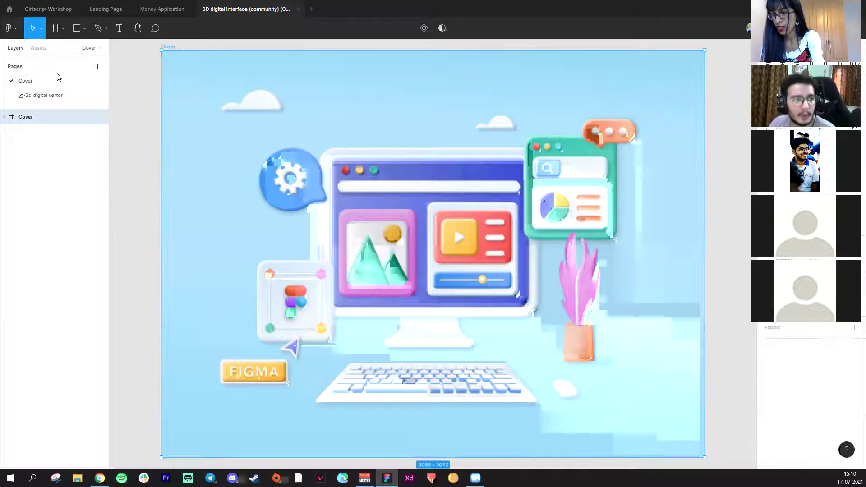
{"action": "left_click", "coordinate": [52, 96]}
{"action": "scroll", "coordinate": [543, 367], "scroll_direction": "right", "scroll_amount": 5}
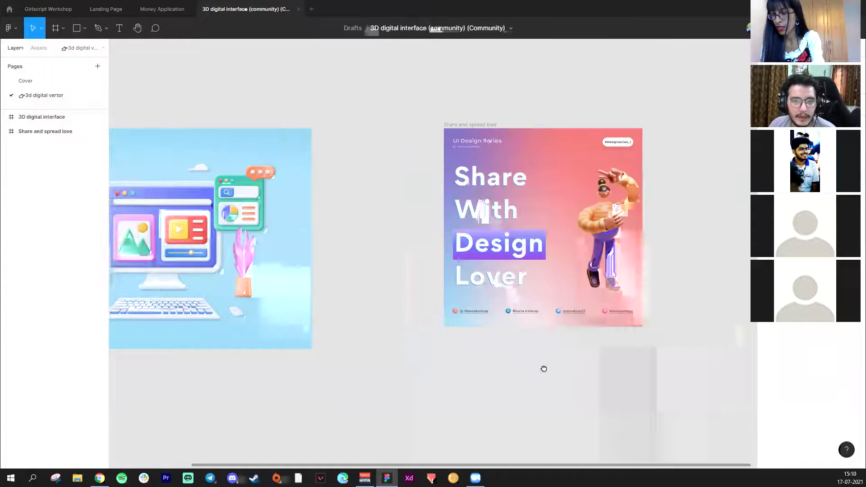
{"action": "left_click", "coordinate": [569, 210]}
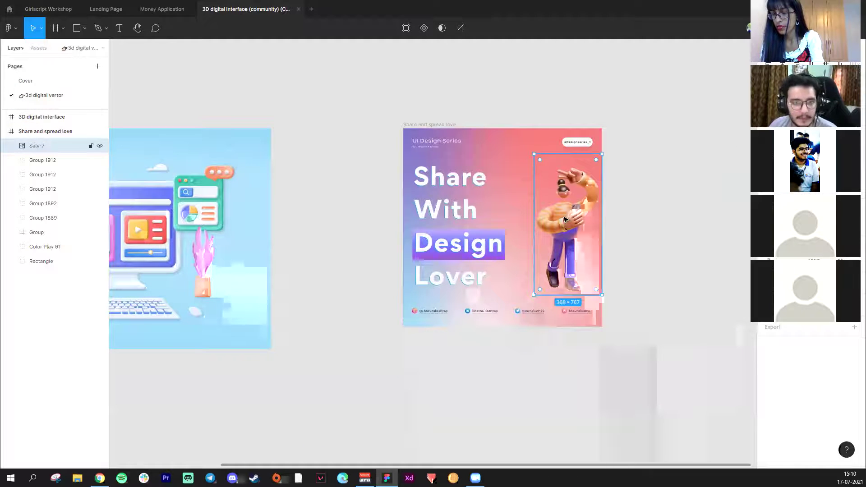
- Return to the Girlscript Workshop file and delete the dog photo from the MacBook - 1 frame
{"action": "left_click", "coordinate": [161, 9]}
{"action": "left_click", "coordinate": [103, 10]}
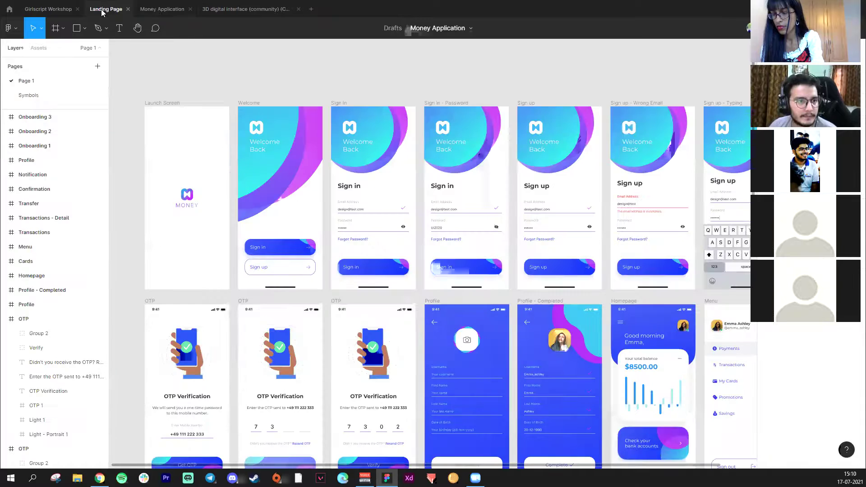
{"action": "left_click", "coordinate": [53, 11]}
{"action": "left_click_drag", "start_coordinate": [584, 239], "coordinate": [369, 230]}
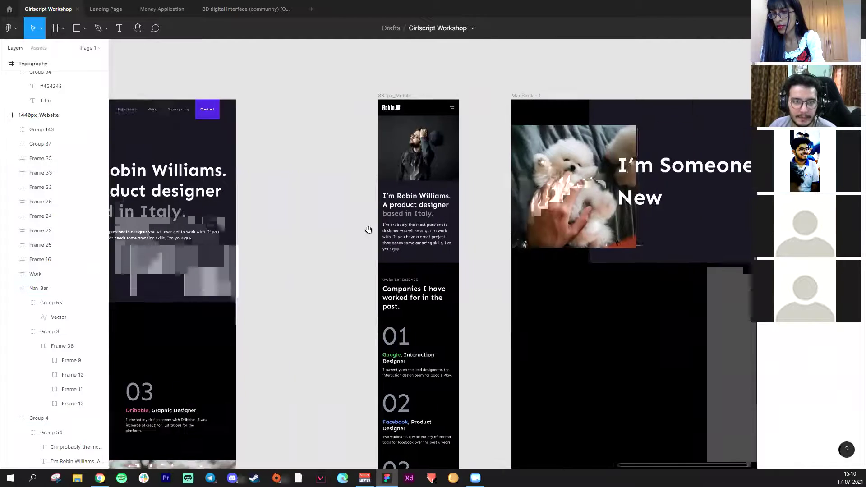
{"action": "left_click", "coordinate": [378, 181]}
{"action": "key", "text": "Delete"}
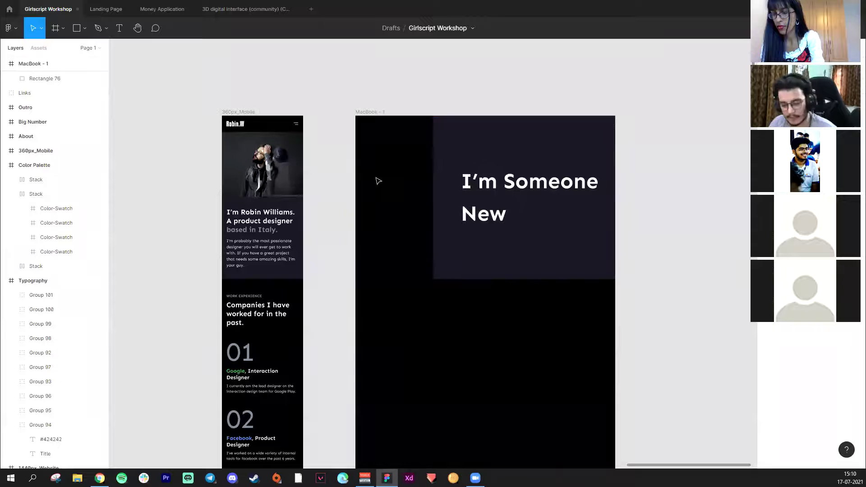
{"action": "key", "text": "ctrl+v"}
- Bring the 3D character image from the duplicated file into the MacBook - 1 frame, beside the "I'm Someone New" heading
{"action": "left_click", "coordinate": [246, 9]}
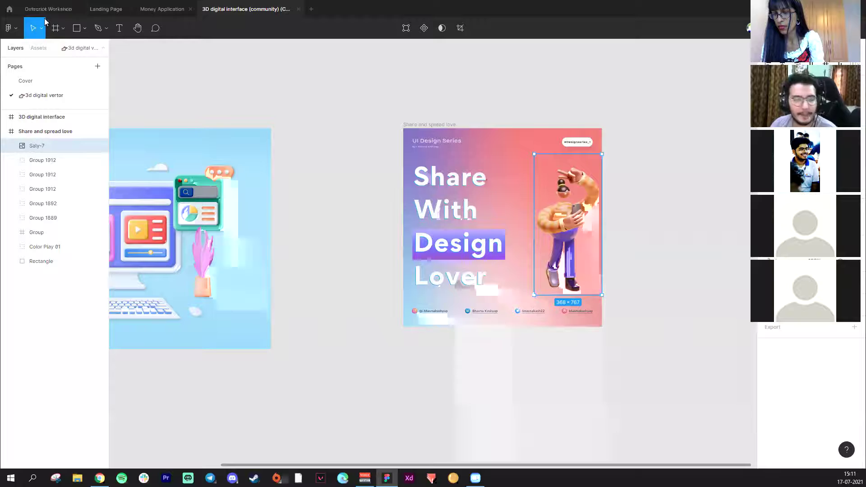
{"action": "left_click", "coordinate": [58, 9]}
{"action": "left_click_drag", "start_coordinate": [461, 341], "coordinate": [456, 303]}
{"action": "mouse_move", "coordinate": [424, 205]}
{"action": "left_mouse_down"}
{"action": "mouse_move", "coordinate": [419, 225]}
{"action": "mouse_move", "coordinate": [420, 217]}
{"action": "left_mouse_up"}
{"action": "left_click", "coordinate": [677, 249]}
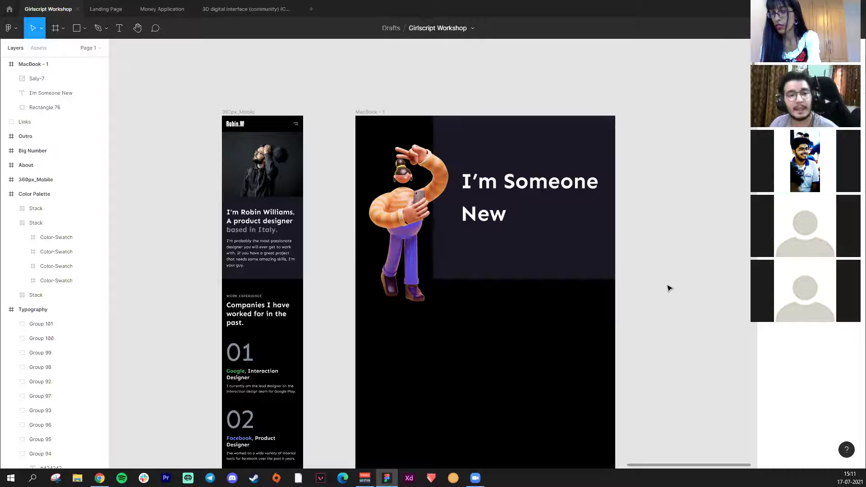
- Review the MacBook - 1 heading, the mobile and desktop website frames and the Color Palette frame
{"action": "left_click", "coordinate": [500, 195]}
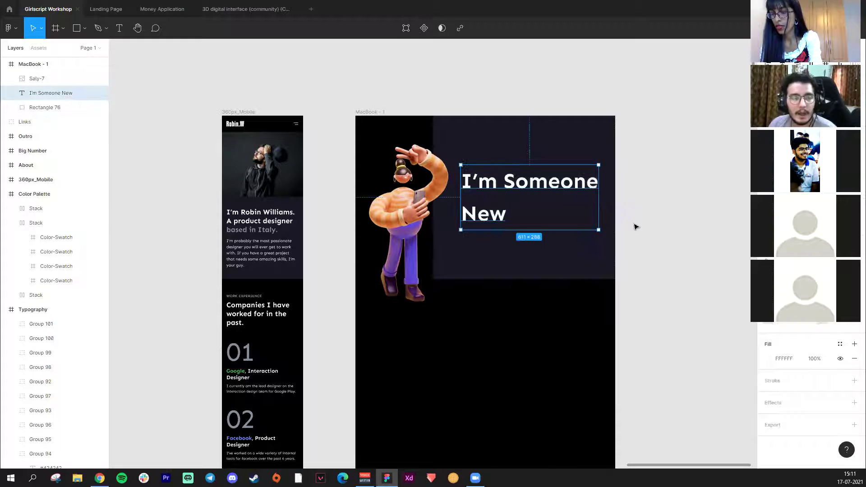
{"action": "left_click", "coordinate": [719, 278]}
{"action": "left_click", "coordinate": [546, 192]}
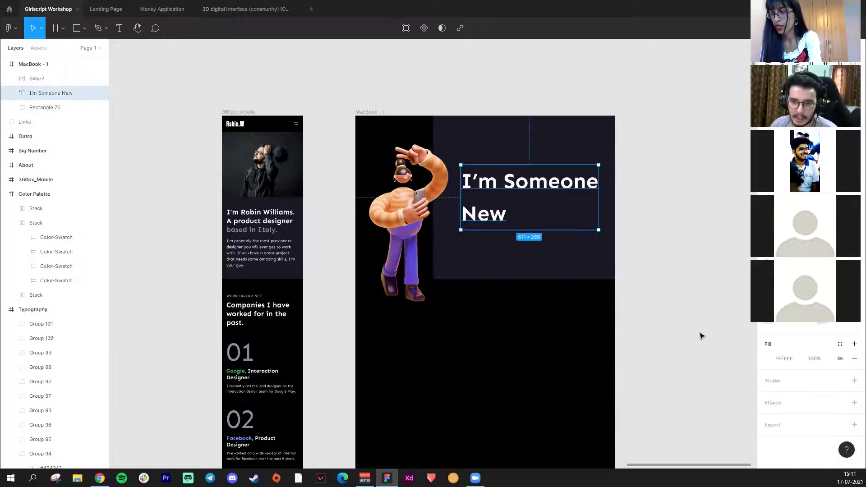
{"action": "left_click", "coordinate": [447, 391]}
{"action": "scroll", "coordinate": [299, 290], "scroll_direction": "down", "scroll_amount": 3}
{"action": "scroll", "coordinate": [299, 290], "scroll_direction": "left", "scroll_amount": 6}
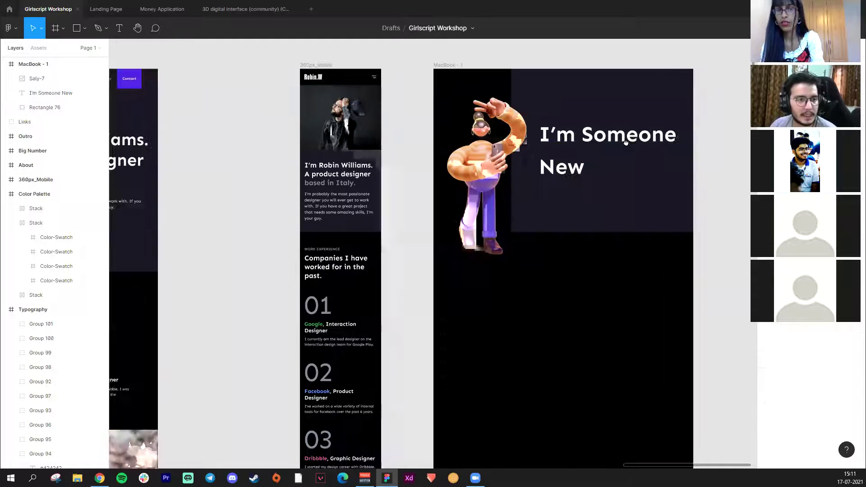
{"action": "scroll", "coordinate": [671, 351], "scroll_direction": "down", "scroll_amount": 10}
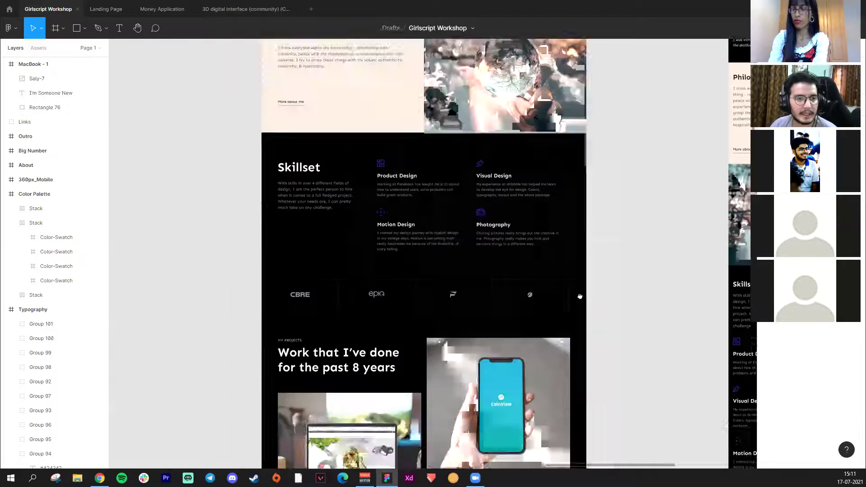
{"action": "scroll", "coordinate": [521, 395], "scroll_direction": "up", "scroll_amount": 5}
{"action": "scroll", "coordinate": [520, 395], "scroll_direction": "left", "scroll_amount": 5}
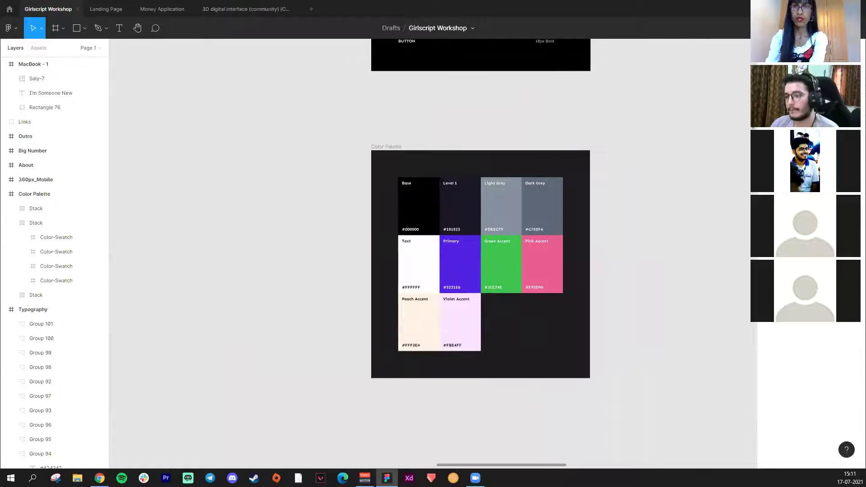
- Close the duplicated 3D digital interface file and return to the Girlscript Workshop file
{"action": "left_click", "coordinate": [223, 16]}
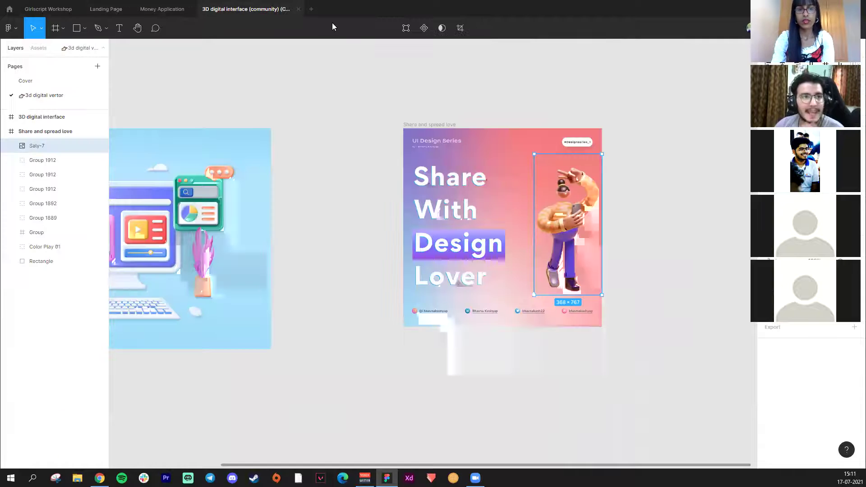
{"action": "left_click", "coordinate": [298, 9]}
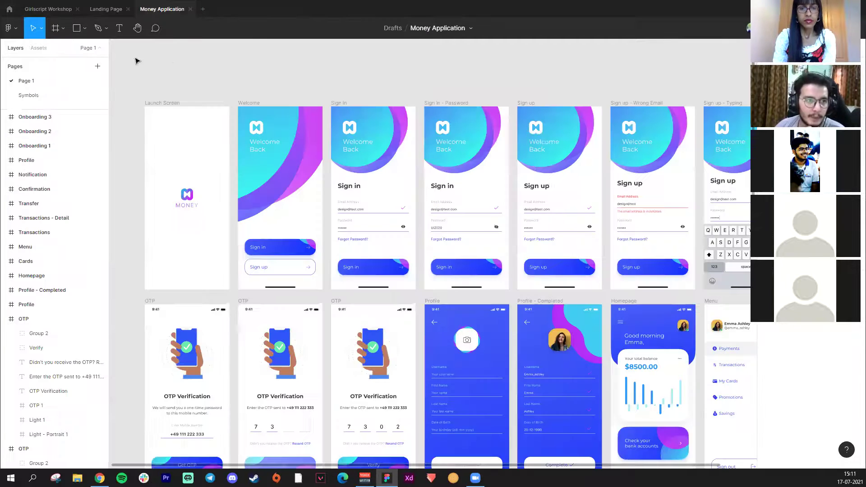
{"action": "left_click", "coordinate": [48, 9]}
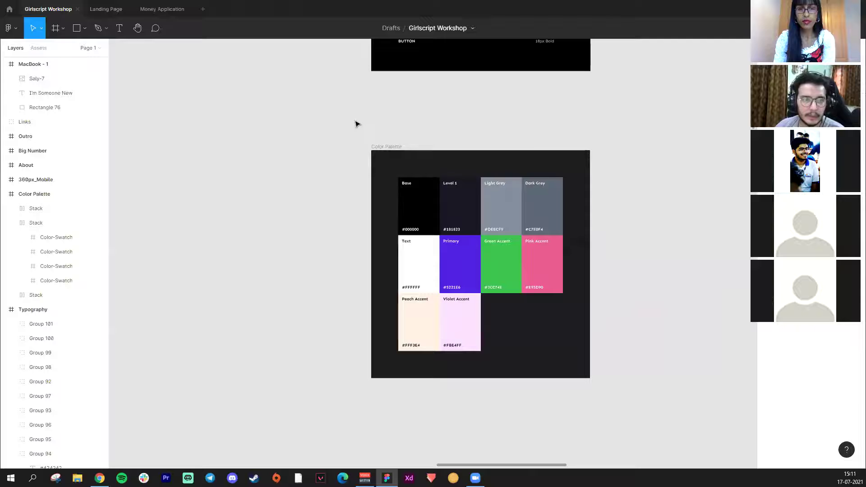
- Go past the Please Vote and About this talk slides to the closing "Thank you! Questions?" slide
{"action": "left_click_drag", "start_coordinate": [422, 196], "coordinate": [494, 218]}
{"action": "scroll", "coordinate": [494, 218], "scroll_direction": "up", "scroll_amount": 3}
{"action": "scroll", "coordinate": [429, 234], "scroll_direction": "left", "scroll_amount": 15}
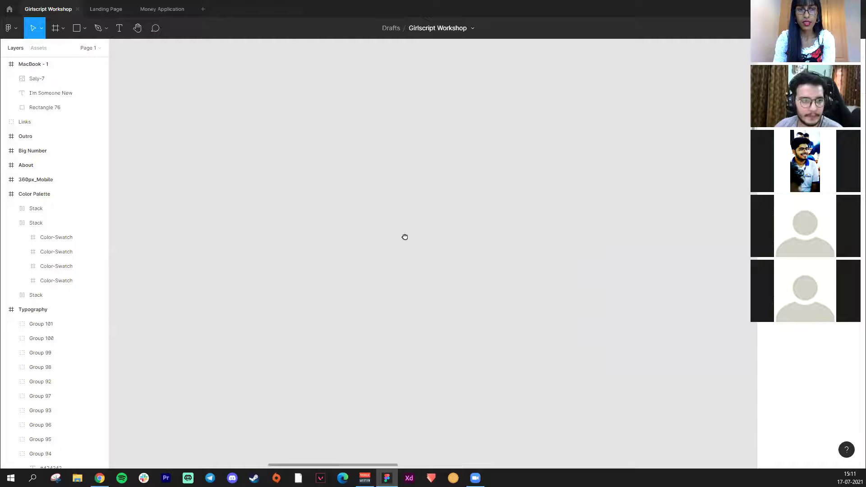
{"action": "scroll", "coordinate": [492, 223], "scroll_direction": "down", "scroll_amount": 3}
{"action": "scroll", "coordinate": [492, 224], "scroll_direction": "up", "scroll_amount": 3}
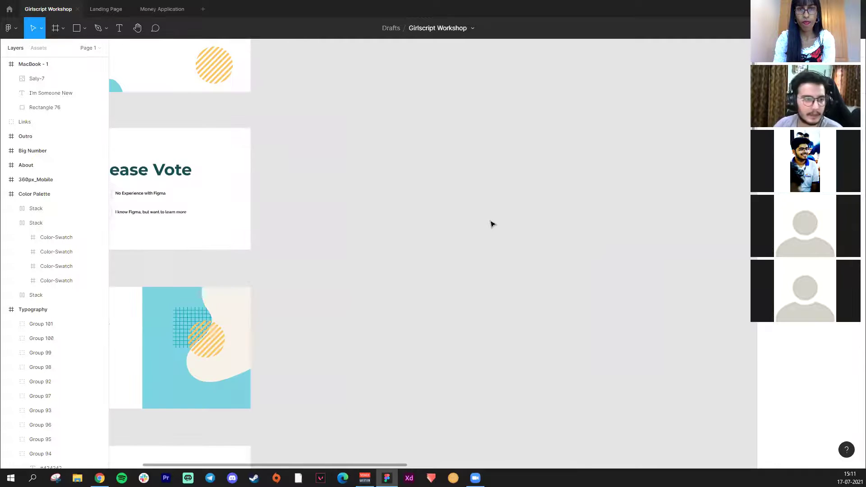
{"action": "left_click_drag", "start_coordinate": [439, 295], "coordinate": [689, 235]}
{"action": "scroll", "coordinate": [675, 162], "scroll_direction": "down", "scroll_amount": 4}
{"action": "scroll", "coordinate": [688, 189], "scroll_direction": "up", "scroll_amount": 1}
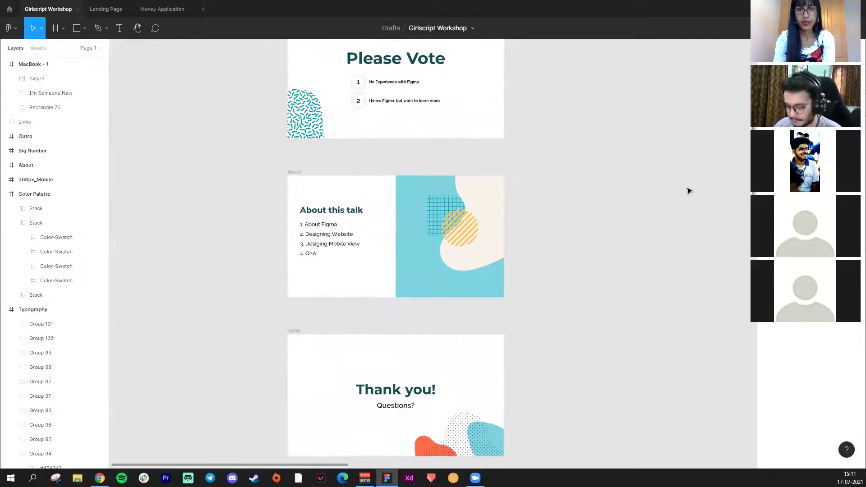
{"action": "key", "text": "ctrl+plus"}
{"action": "scroll", "coordinate": [595, 281], "scroll_direction": "down", "scroll_amount": 5}
{"action": "scroll", "coordinate": [594, 131], "scroll_direction": "left", "scroll_amount": 1}
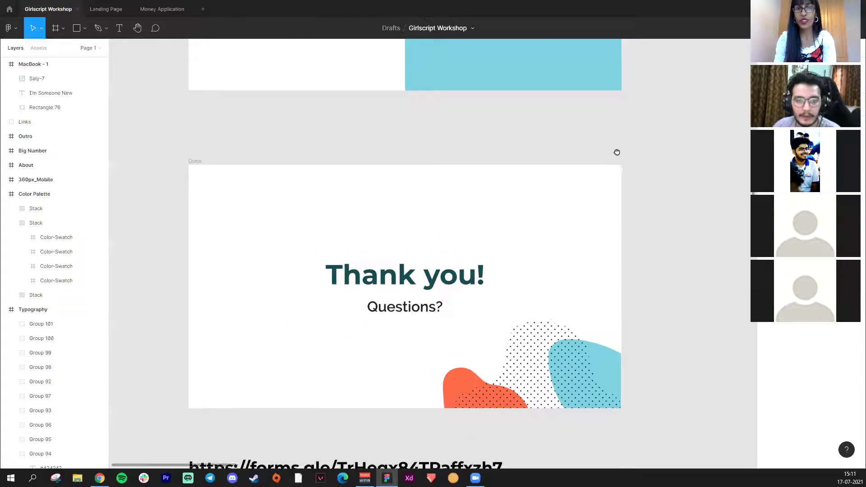
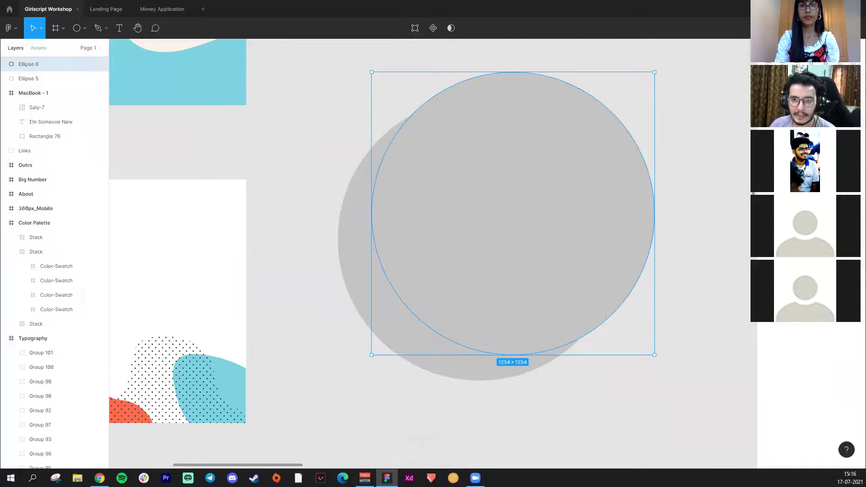
- Fill the front ellipse with white and shift it slightly over the gray ellipse behind it
{"action": "left_click", "coordinate": [767, 188]}
{"action": "left_click_drag", "start_coordinate": [703, 254], "coordinate": [581, 151]}
{"action": "left_click", "coordinate": [667, 80]}
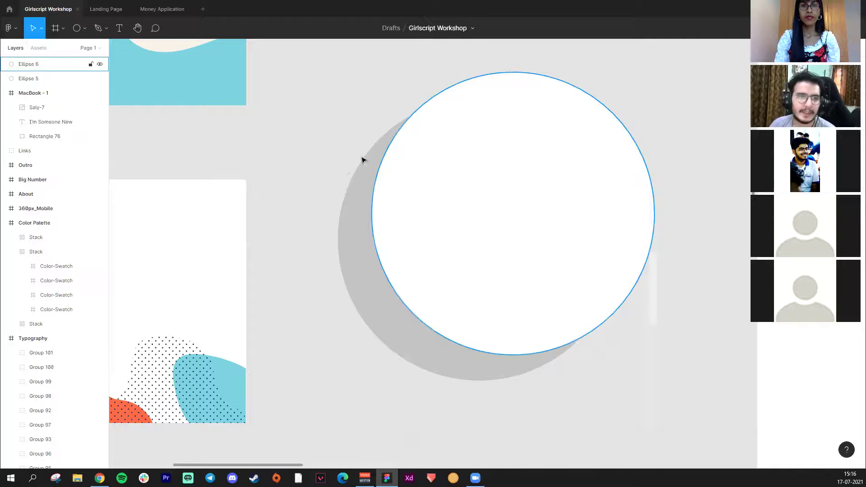
{"action": "left_click_drag", "start_coordinate": [562, 240], "coordinate": [563, 239]}
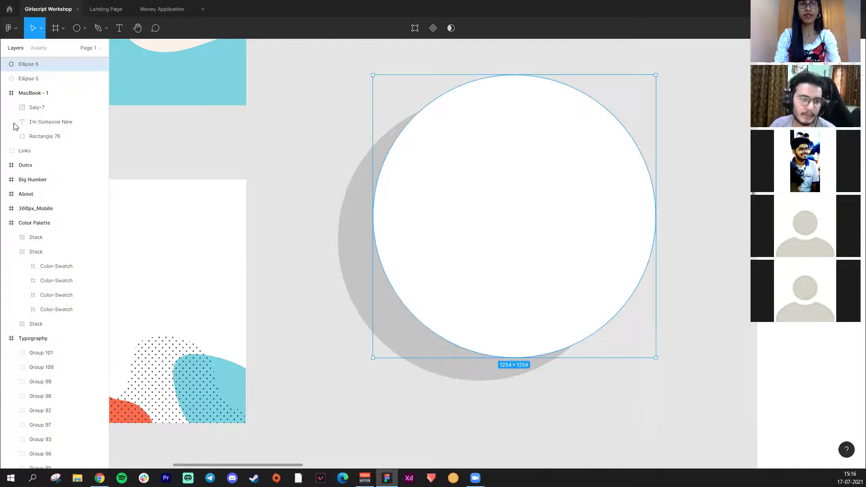
- Subtract the white front ellipse from the gray ellipse behind it to leave a crescent shape
{"action": "left_click", "coordinate": [55, 79], "text": "shift"}
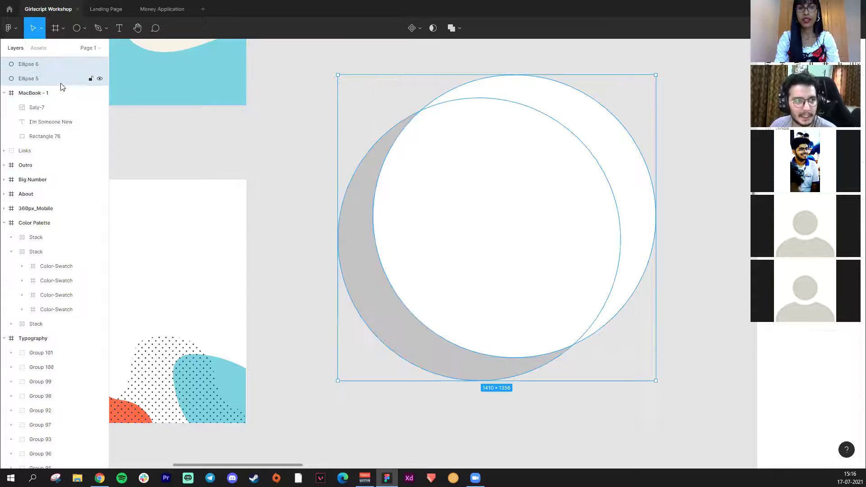
{"action": "left_click", "coordinate": [433, 28]}
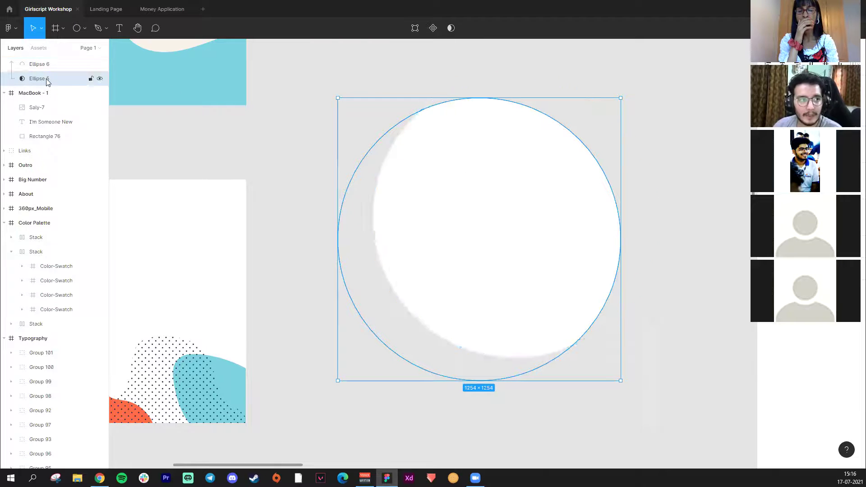
{"action": "key", "text": "ctrl+z"}
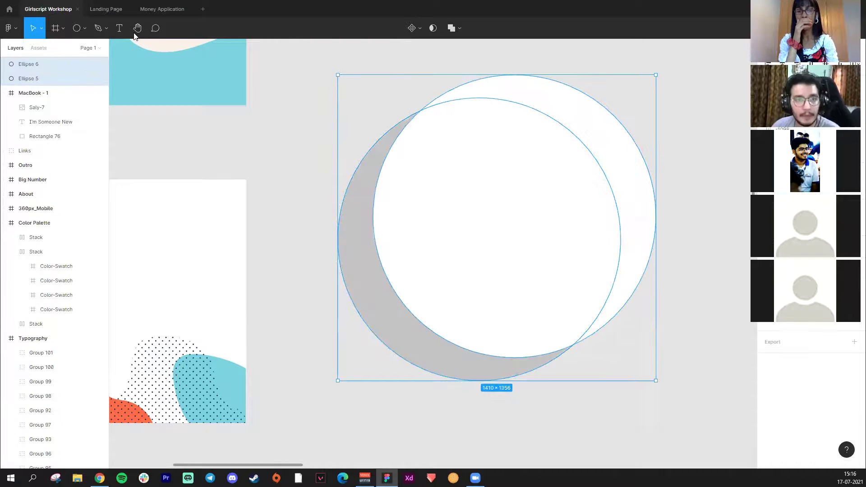
{"action": "left_click", "coordinate": [456, 29]}
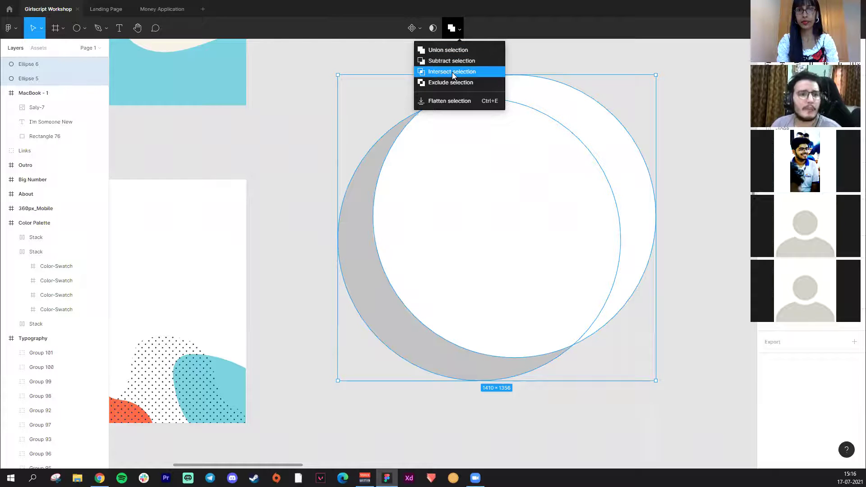
{"action": "left_click", "coordinate": [451, 61]}
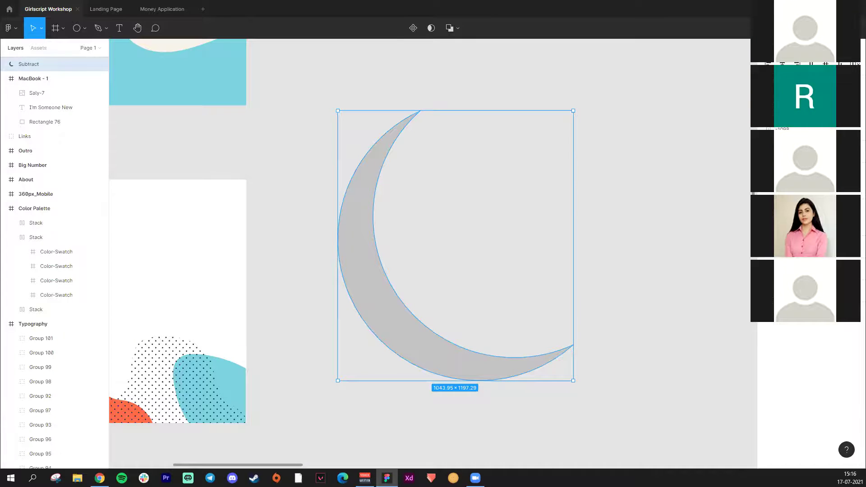
- Give the crescent a linear gradient fill with a white start stop at its upper tip and the end point below the shape
{"action": "left_click", "coordinate": [767, 228]}
{"action": "left_click", "coordinate": [688, 229]}
{"action": "left_click", "coordinate": [673, 239]}
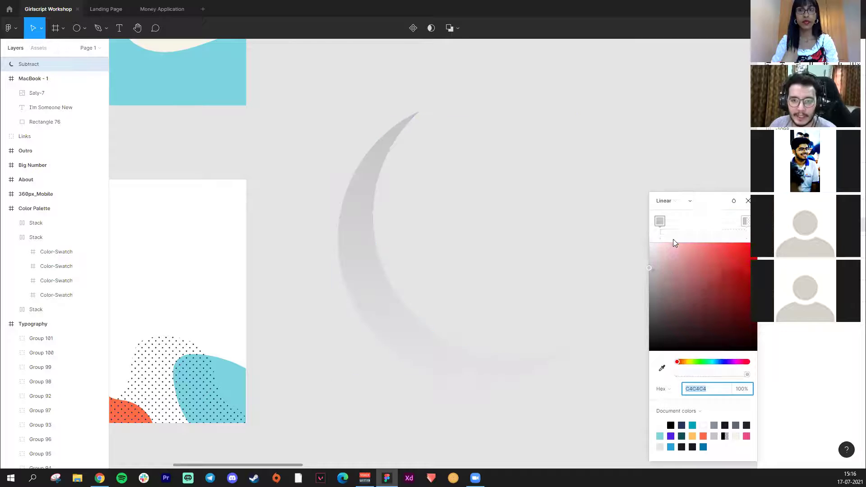
{"action": "left_click", "coordinate": [652, 270]}
{"action": "left_click_drag", "start_coordinate": [651, 271], "coordinate": [640, 283]}
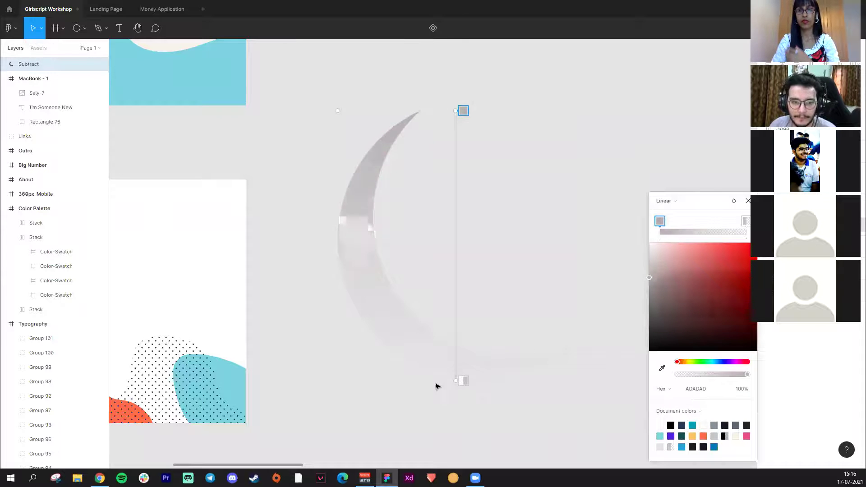
{"action": "left_click_drag", "start_coordinate": [456, 380], "coordinate": [479, 420]}
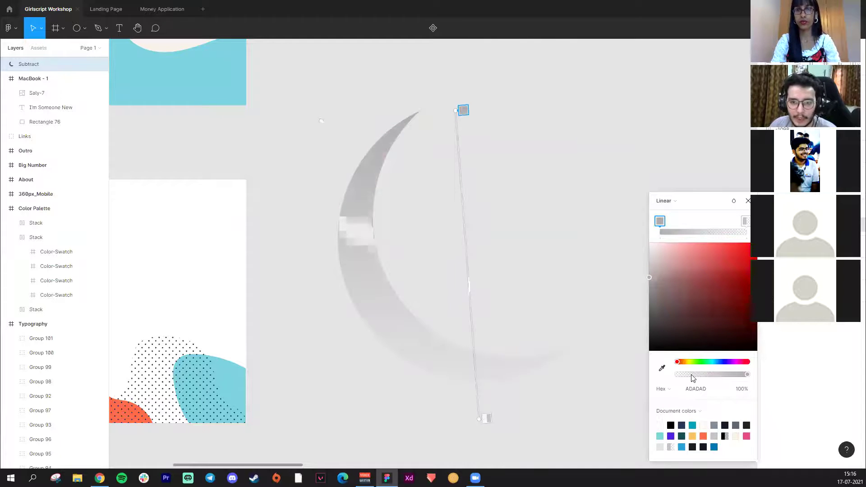
{"action": "left_click_drag", "start_coordinate": [658, 289], "coordinate": [649, 242]}
{"action": "left_click_drag", "start_coordinate": [458, 110], "coordinate": [411, 112]}
- Set the gradient's end stop to 8B8B8B at 100% opacity and pull its end point slightly farther below the crescent
{"action": "left_click", "coordinate": [746, 221]}
{"action": "left_click_drag", "start_coordinate": [697, 269], "coordinate": [638, 298]}
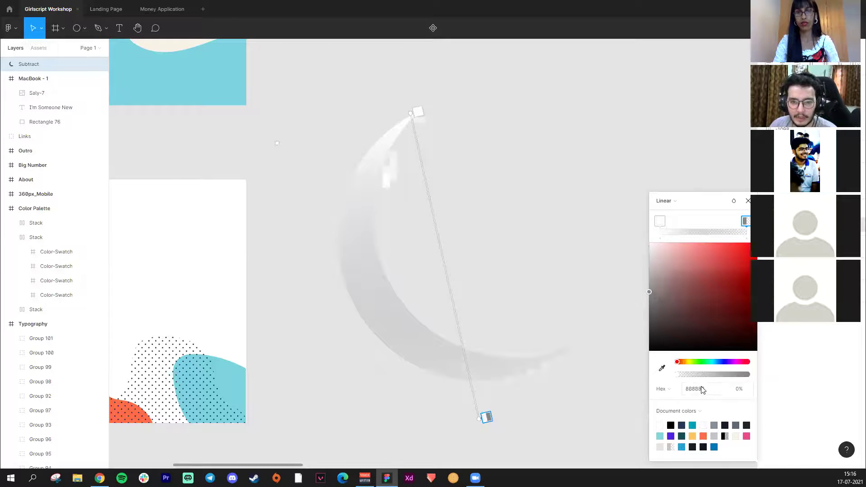
{"action": "left_click", "coordinate": [749, 393]}
{"action": "type", "text": "1000"}
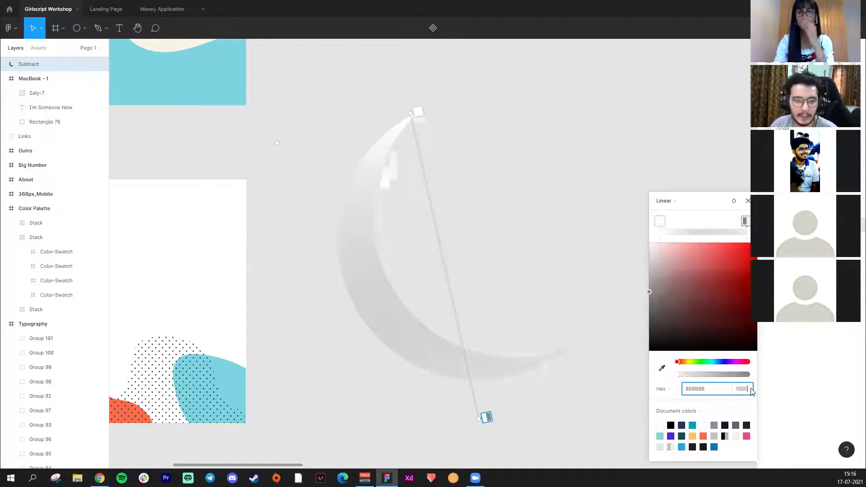
{"action": "key", "text": "Return"}
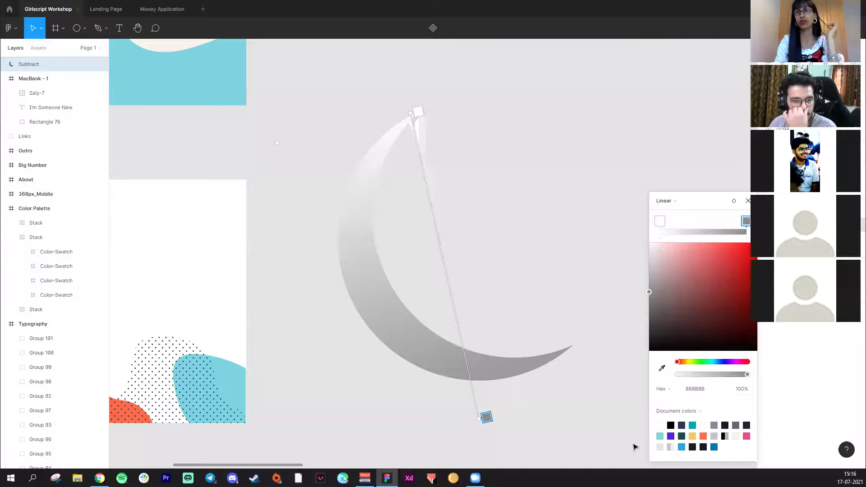
{"action": "left_click_drag", "start_coordinate": [487, 424], "coordinate": [499, 439]}
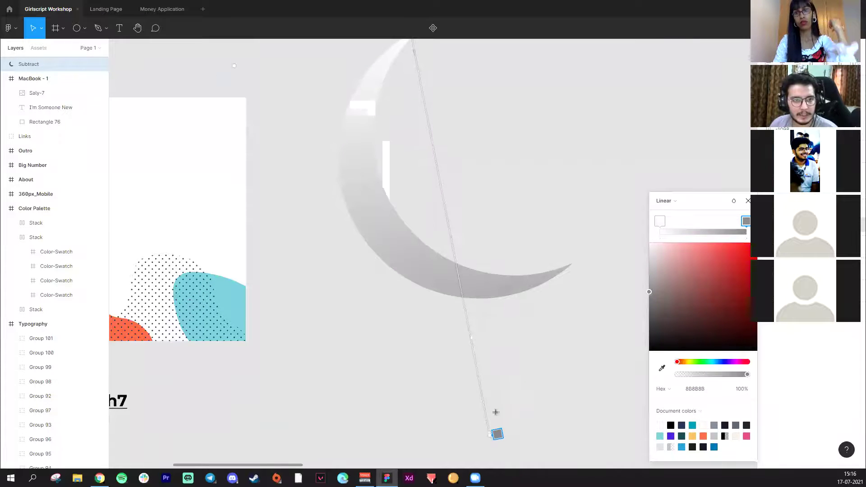
{"action": "left_click", "coordinate": [748, 203]}
{"action": "left_click", "coordinate": [638, 174]}
- Scale the crescent down to about 668 × 766 and place it beside the "Thank you!" slide
{"action": "scroll", "coordinate": [702, 307], "scroll_direction": "up", "scroll_amount": 3}
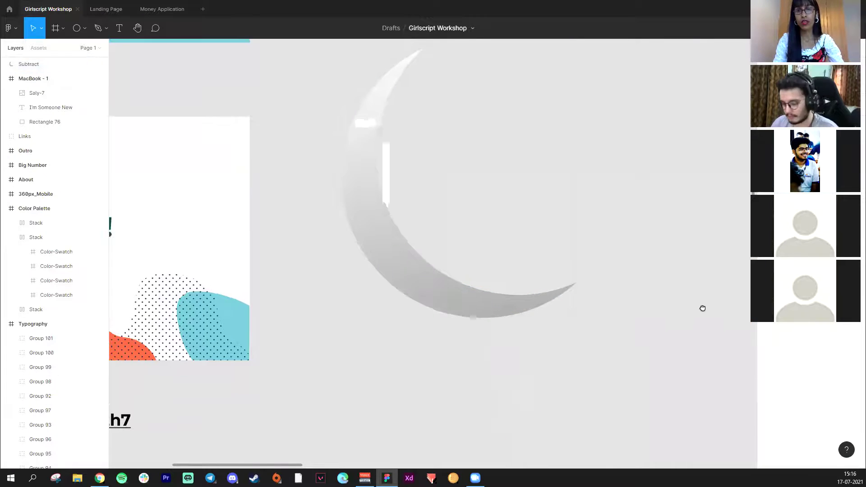
{"action": "scroll", "coordinate": [705, 330], "scroll_direction": "down", "scroll_amount": 5}
{"action": "scroll", "coordinate": [518, 165], "scroll_direction": "up", "scroll_amount": 1}
{"action": "left_click_drag", "start_coordinate": [451, 310], "coordinate": [492, 303]}
{"action": "scroll", "coordinate": [461, 164], "scroll_direction": "up", "scroll_amount": 2}
{"action": "scroll", "coordinate": [505, 203], "scroll_direction": "right", "scroll_amount": 1}
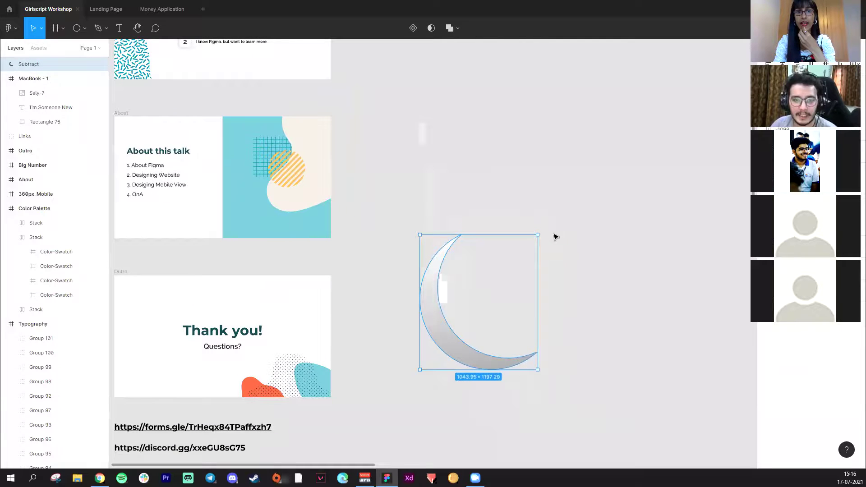
{"action": "left_click_drag", "start_coordinate": [538, 235], "coordinate": [496, 284]}
{"action": "left_click_drag", "start_coordinate": [454, 343], "coordinate": [436, 356]}
- Examine the wallet, notification and profile icon components on the Symbols page of the Money Application file
{"action": "left_click", "coordinate": [173, 10]}
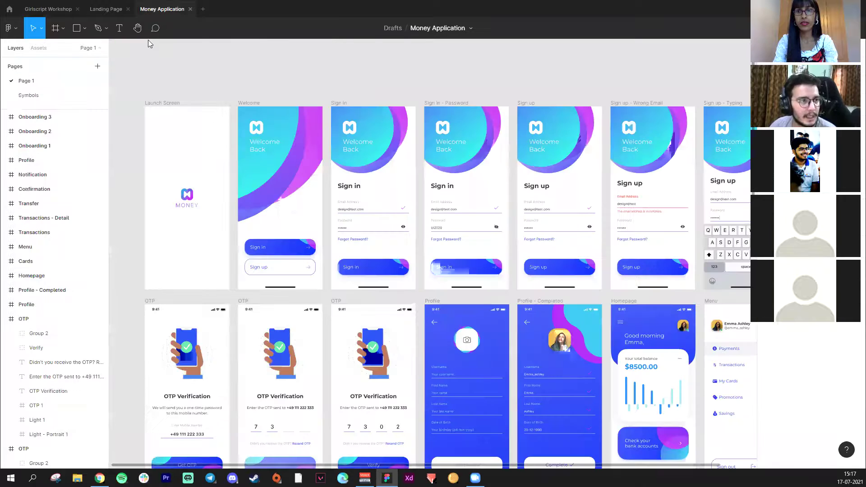
{"action": "left_click", "coordinate": [54, 96]}
{"action": "scroll", "coordinate": [410, 371], "scroll_direction": "left", "scroll_amount": 3}
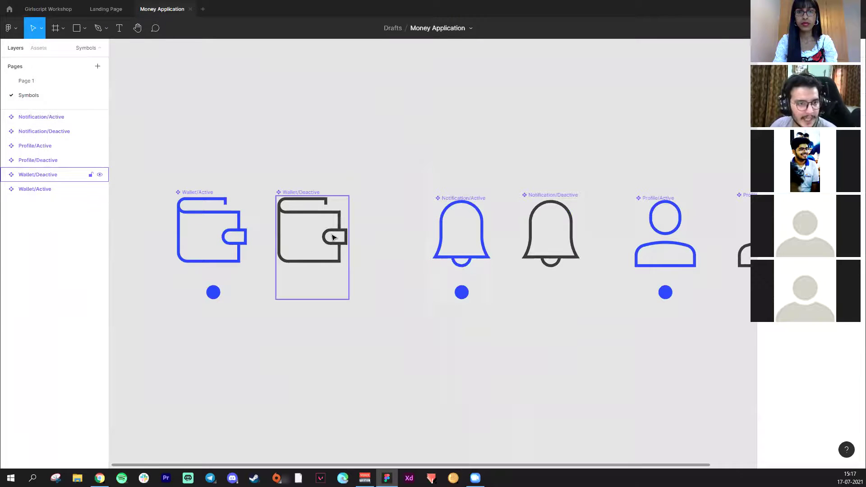
{"action": "scroll", "coordinate": [451, 253], "scroll_direction": "right", "scroll_amount": 6}
{"action": "scroll", "coordinate": [332, 269], "scroll_direction": "right", "scroll_amount": 1}
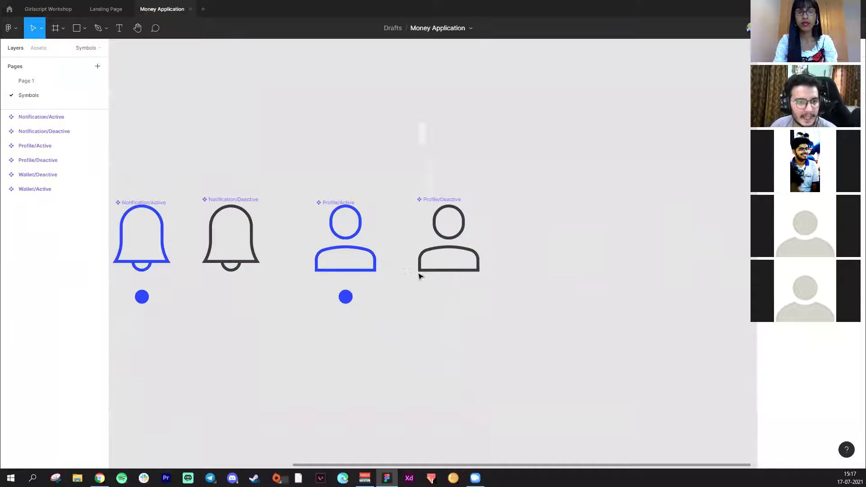
- Return to the Girlscript Workshop file and bring the closing "Thank you! Questions?" slide into close view
{"action": "left_click", "coordinate": [54, 10]}
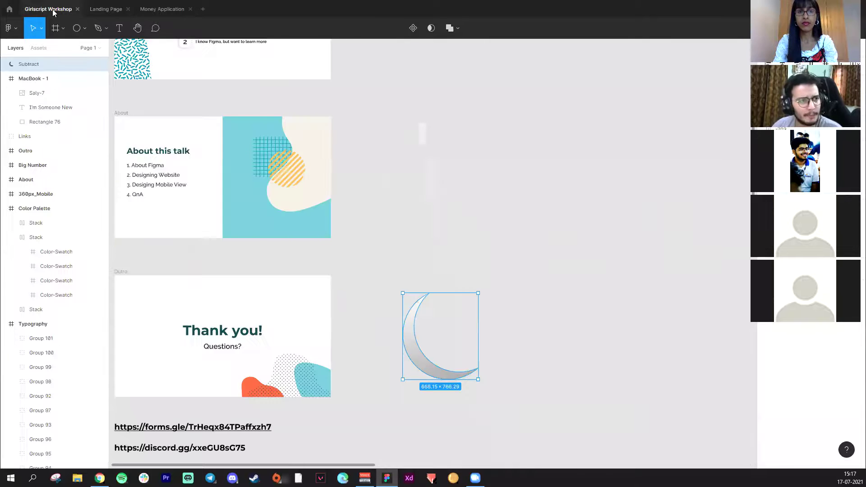
{"action": "left_click_drag", "start_coordinate": [384, 219], "coordinate": [603, 142]}
{"action": "scroll", "coordinate": [628, 284], "scroll_direction": "up", "scroll_amount": 5}
{"action": "scroll", "coordinate": [690, 196], "scroll_direction": "down", "scroll_amount": 2}
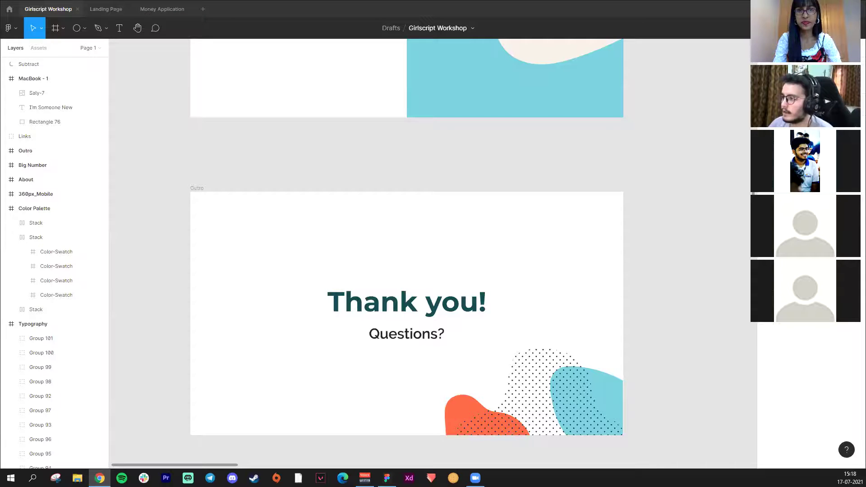
- Switch to Glassdoor in the browser and search the salaries for Software Engineer in India
{"action": "key", "text": "alt+Tab"}
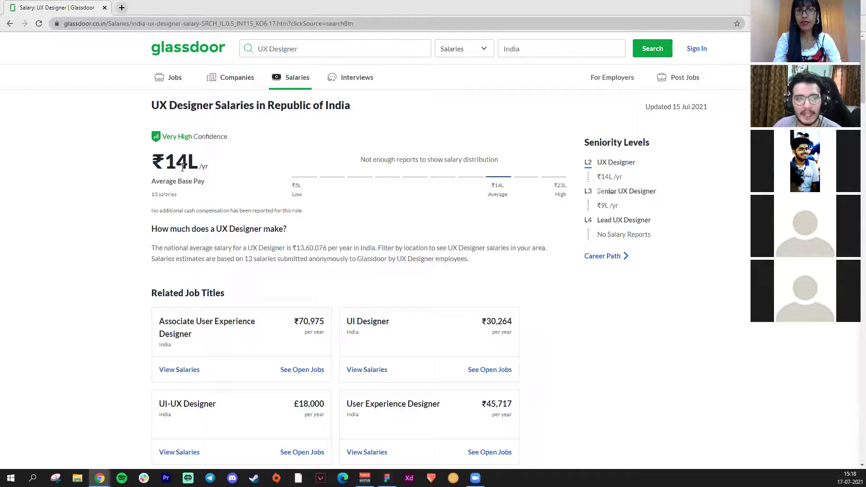
{"action": "left_click", "coordinate": [363, 51]}
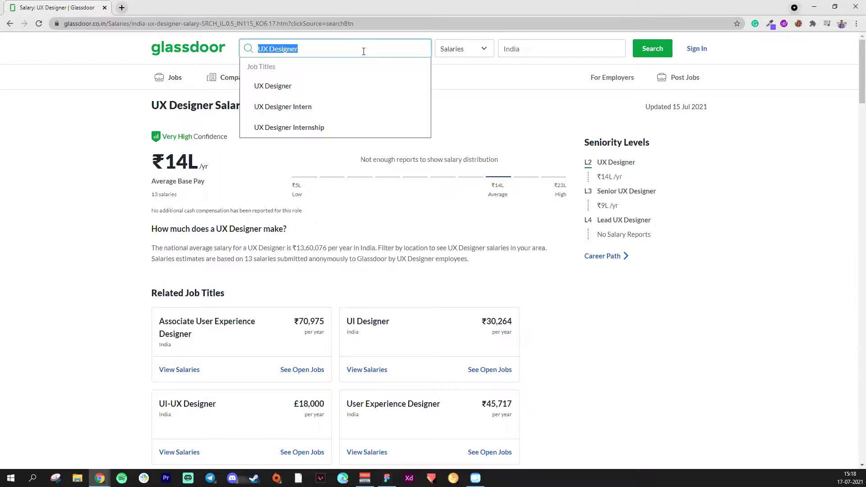
{"action": "type", "text": "Softwa"}
{"action": "left_click", "coordinate": [373, 90]}
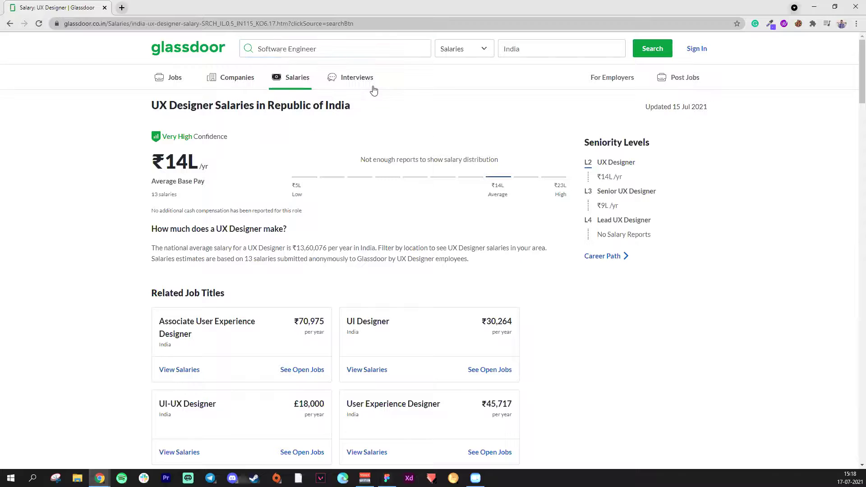
{"action": "left_click", "coordinate": [653, 48]}
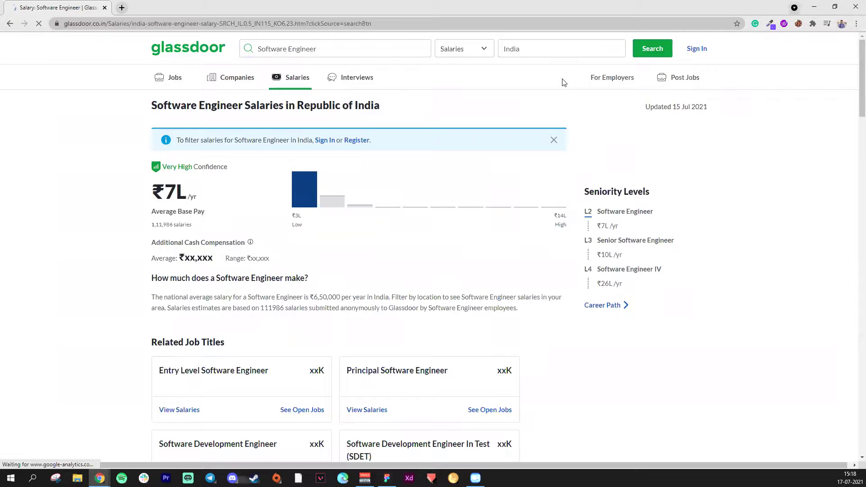